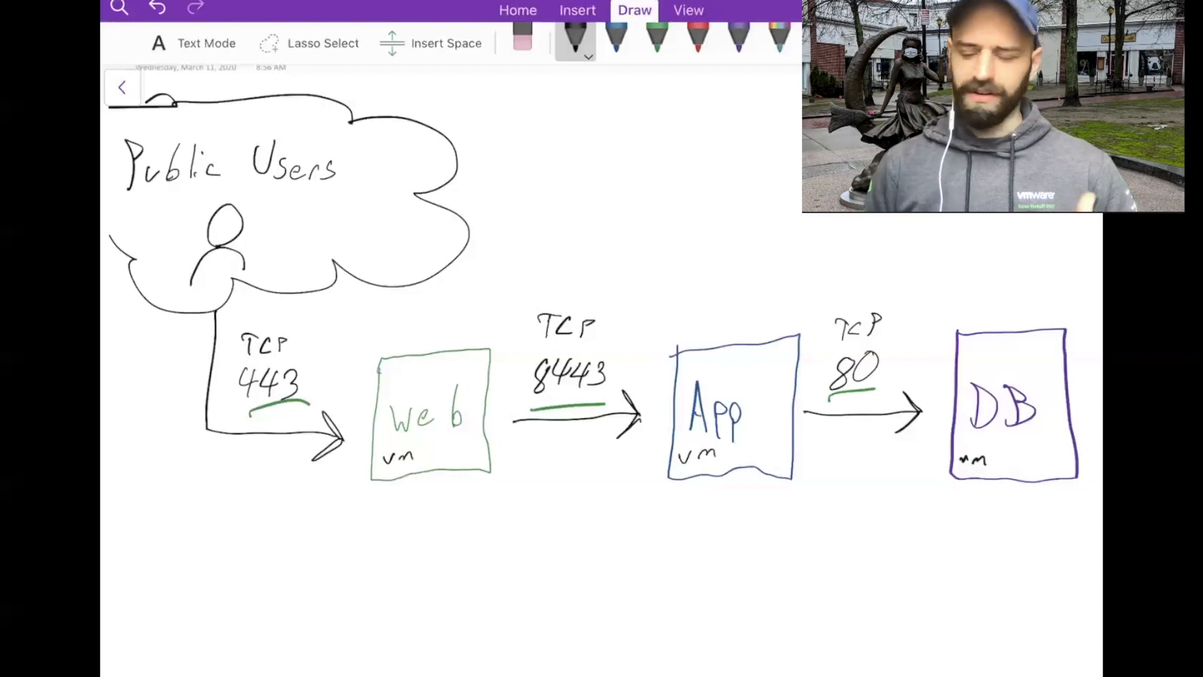
Step: Handwrite "Defalt Allow" in black below the Public Users, Web, App and DB diagram
mouse_move(156, 647)
left_mouse_down()
mouse_move(172, 657)
mouse_move(246, 628)
mouse_move(277, 592)
mouse_move(274, 623)
left_mouse_up()
left_click_drag(283, 617, 289, 657)
left_click_drag(300, 575, 304, 647)
left_click_drag(315, 597, 316, 644)
mouse_move(313, 630)
left_mouse_down()
mouse_move(375, 577)
mouse_move(390, 652)
left_mouse_up()
left_click_drag(362, 632, 389, 628)
left_click_drag(393, 568, 397, 651)
mouse_move(408, 560)
left_mouse_down()
mouse_move(410, 648)
mouse_move(435, 643)
left_mouse_up()
mouse_move(438, 617)
left_mouse_down()
mouse_move(454, 645)
mouse_move(467, 618)
left_mouse_up()
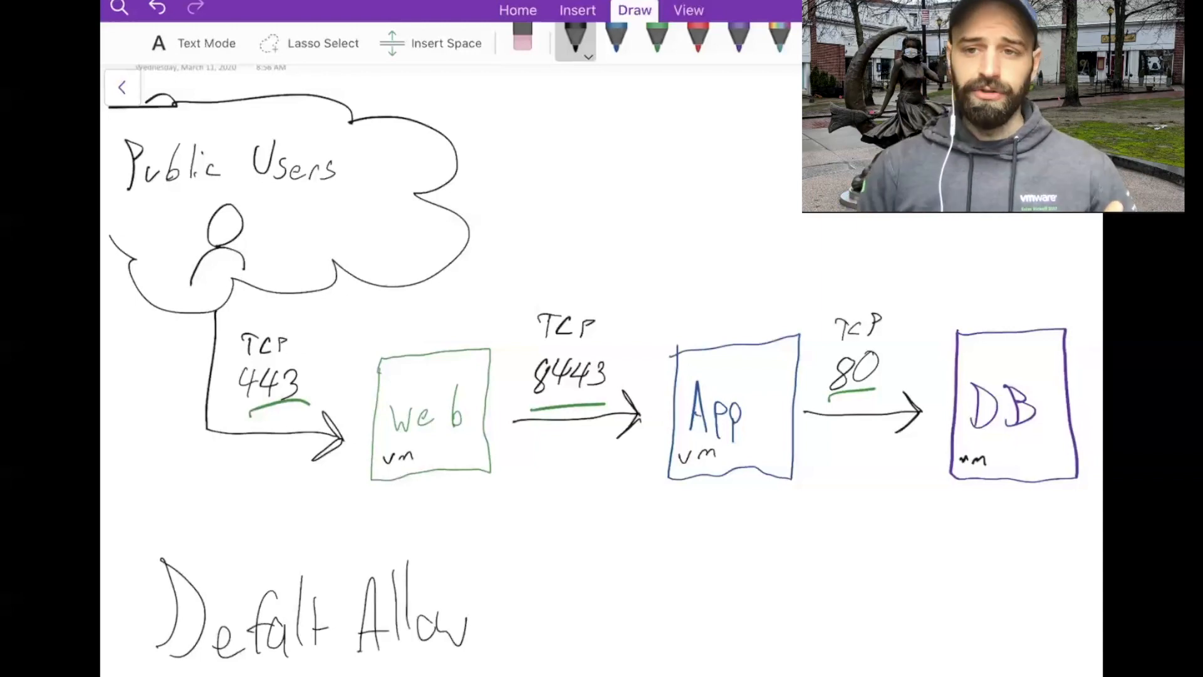
Step: Draw curved black arrows from the Public Users cloud to the App and DB boxes
mouse_move(267, 229)
left_mouse_down()
mouse_move(576, 233)
mouse_move(651, 307)
mouse_move(693, 257)
left_mouse_up()
mouse_move(313, 205)
left_mouse_down()
mouse_move(687, 160)
mouse_move(935, 291)
left_mouse_up()
left_click_drag(899, 227, 932, 287)
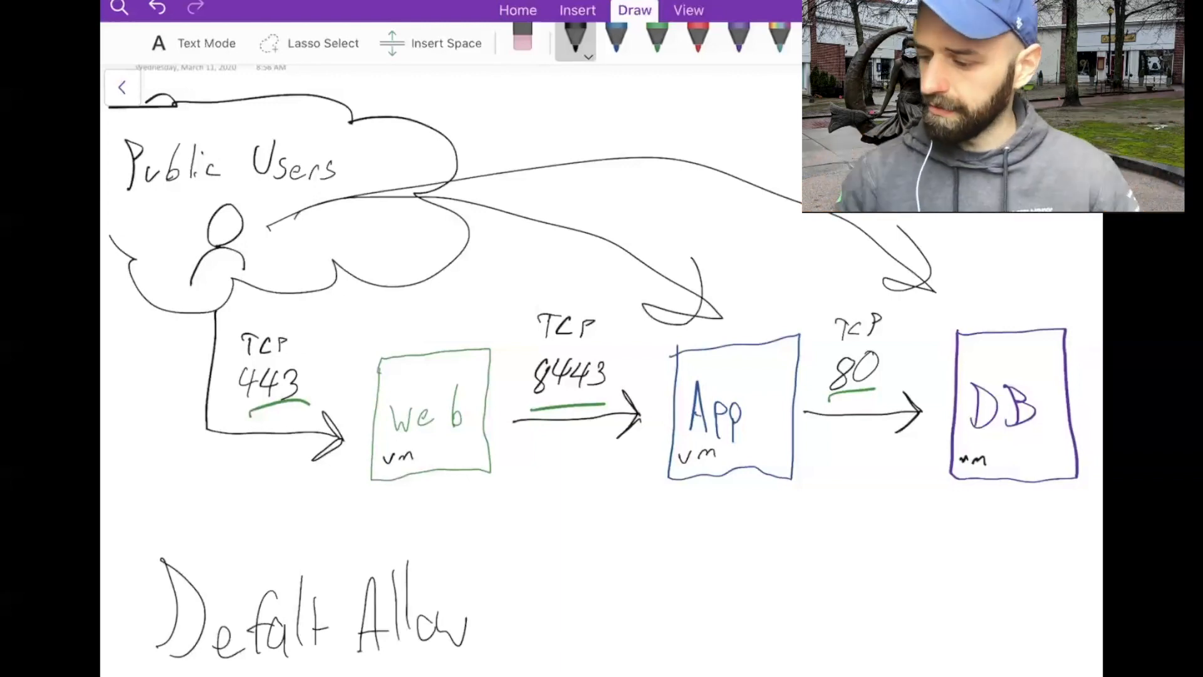
Step: Undo the curved arrows drawn from the Public Users cloud to the App and DB boxes
key("ctrl+z")
key("ctrl+z")
key("ctrl+z")
key("ctrl+z")
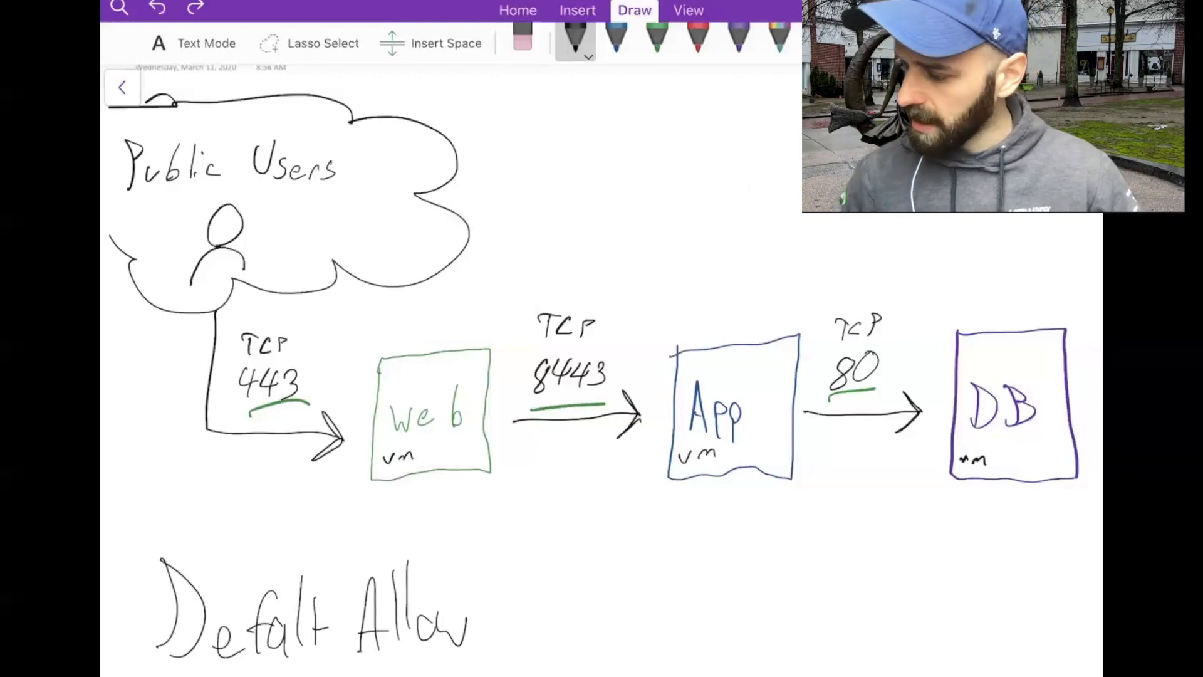
Step: Circle the "Defalt Allow" note in red and strike it through with a diagonal line
left_click(698, 40)
mouse_move(207, 500)
left_mouse_down()
mouse_move(169, 493)
mouse_move(434, 519)
mouse_move(351, 499)
left_mouse_up()
left_click_drag(182, 474, 392, 676)
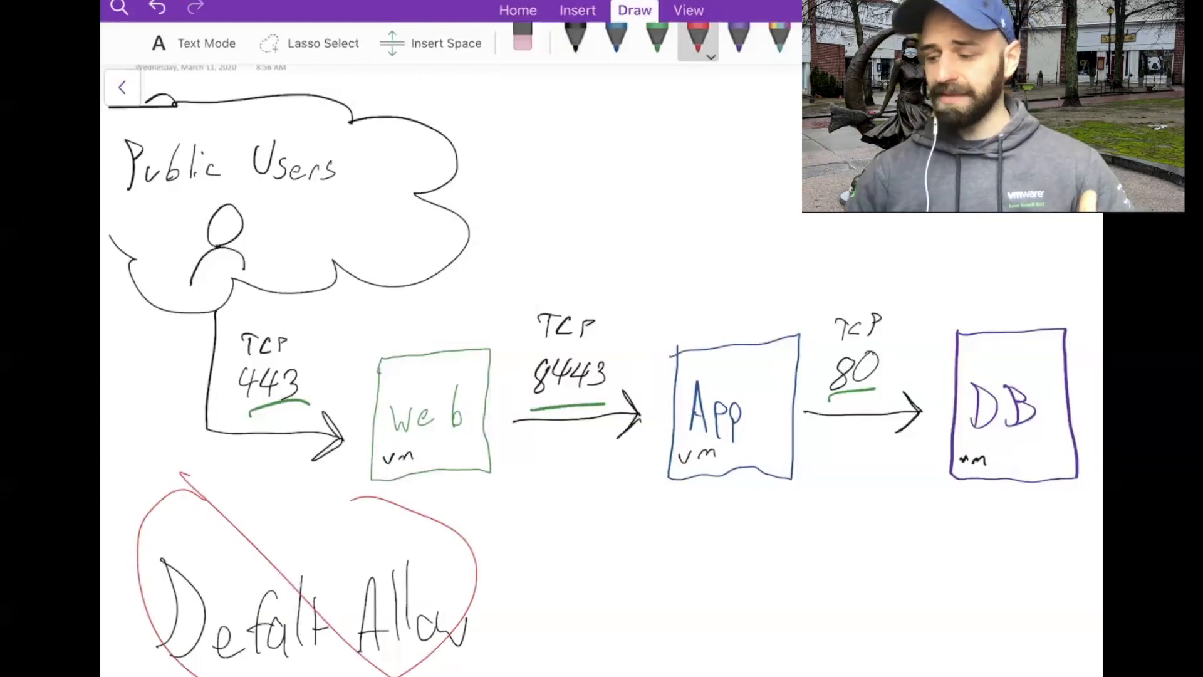
Step: Handwrite a second note in black beside the crossed-out "Defalt Allow" note and choose the green pen
left_click(575, 41)
mouse_move(571, 547)
left_mouse_down()
mouse_move(567, 645)
mouse_move(641, 615)
mouse_move(661, 626)
mouse_move(702, 561)
left_mouse_up()
mouse_move(662, 616)
left_mouse_down()
mouse_move(684, 609)
mouse_move(705, 637)
mouse_move(727, 641)
left_mouse_up()
mouse_move(739, 564)
left_mouse_down()
mouse_move(733, 645)
mouse_move(755, 641)
left_mouse_up()
left_click_drag(745, 618, 760, 613)
left_click_drag(794, 553, 791, 630)
mouse_move(793, 554)
left_mouse_down()
mouse_move(815, 644)
mouse_move(845, 645)
mouse_move(873, 594)
mouse_move(1000, 541)
left_mouse_up()
left_click(657, 37)
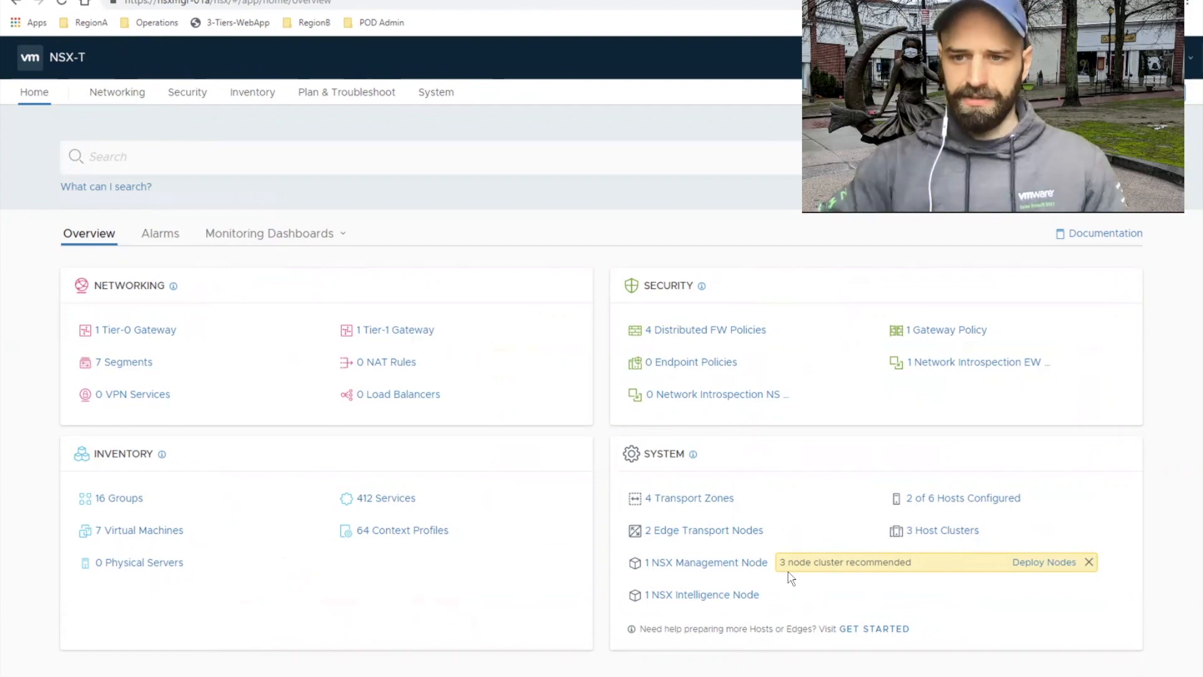
Step: Examine the NSX Intelligence appliance's details in NSX-T and highlight its total storage capacity
left_click(727, 596)
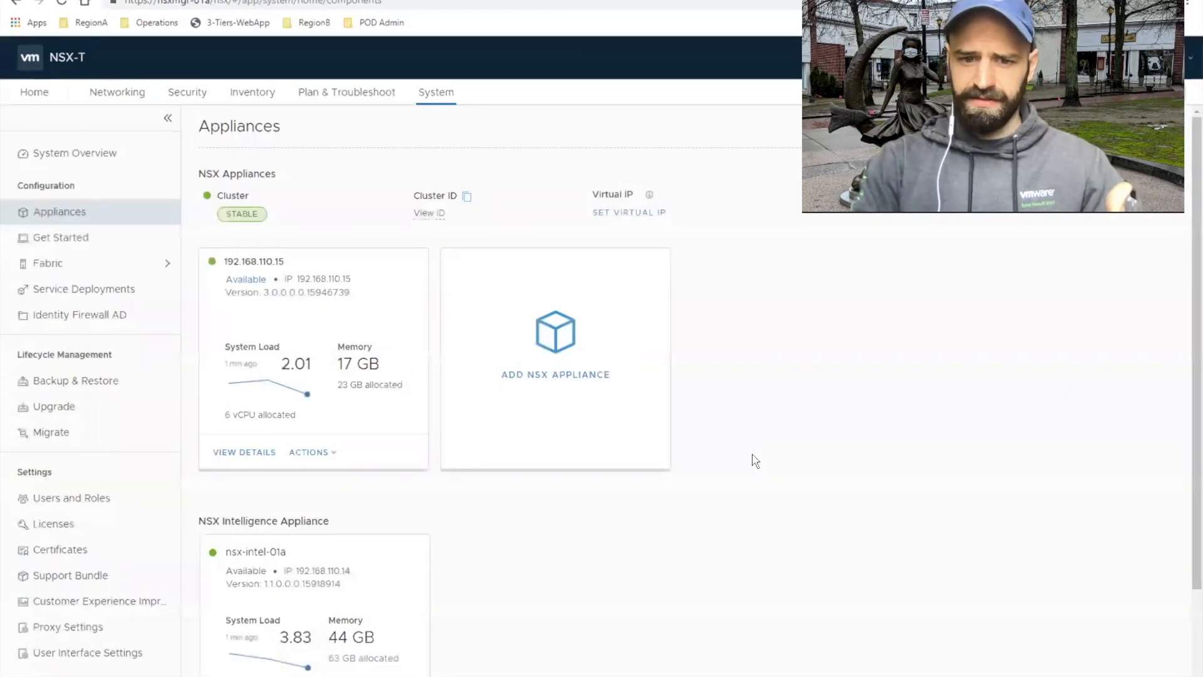
scroll(581, 524, "down", 1)
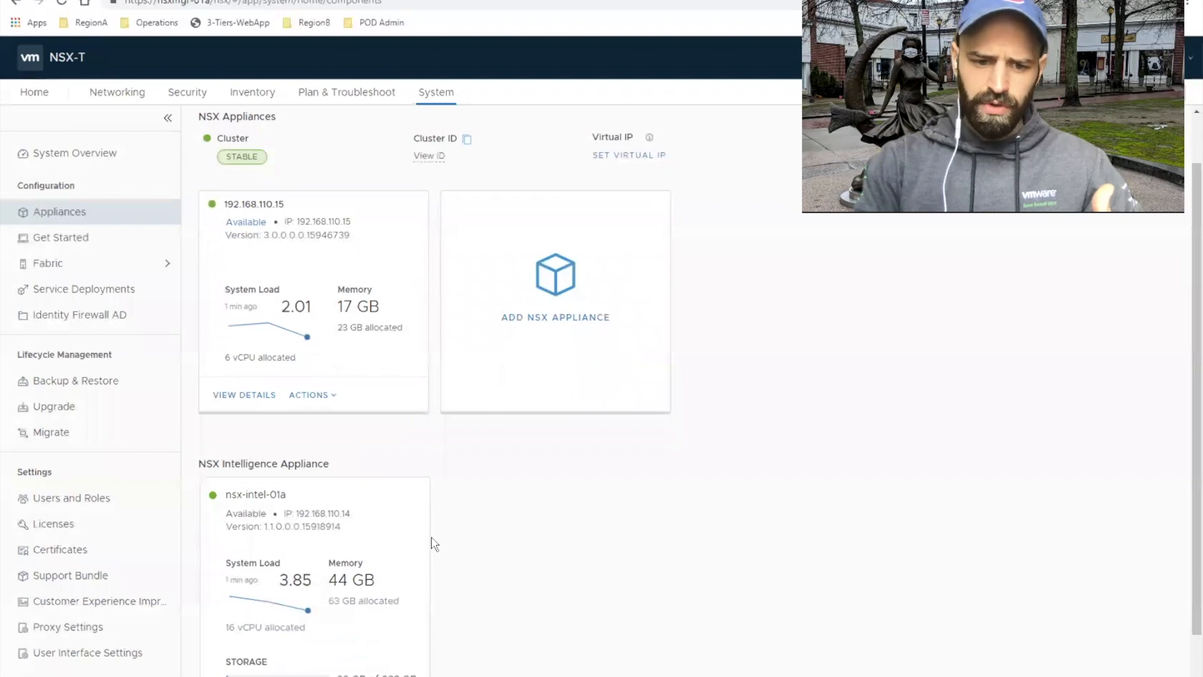
scroll(430, 540, "down", 1)
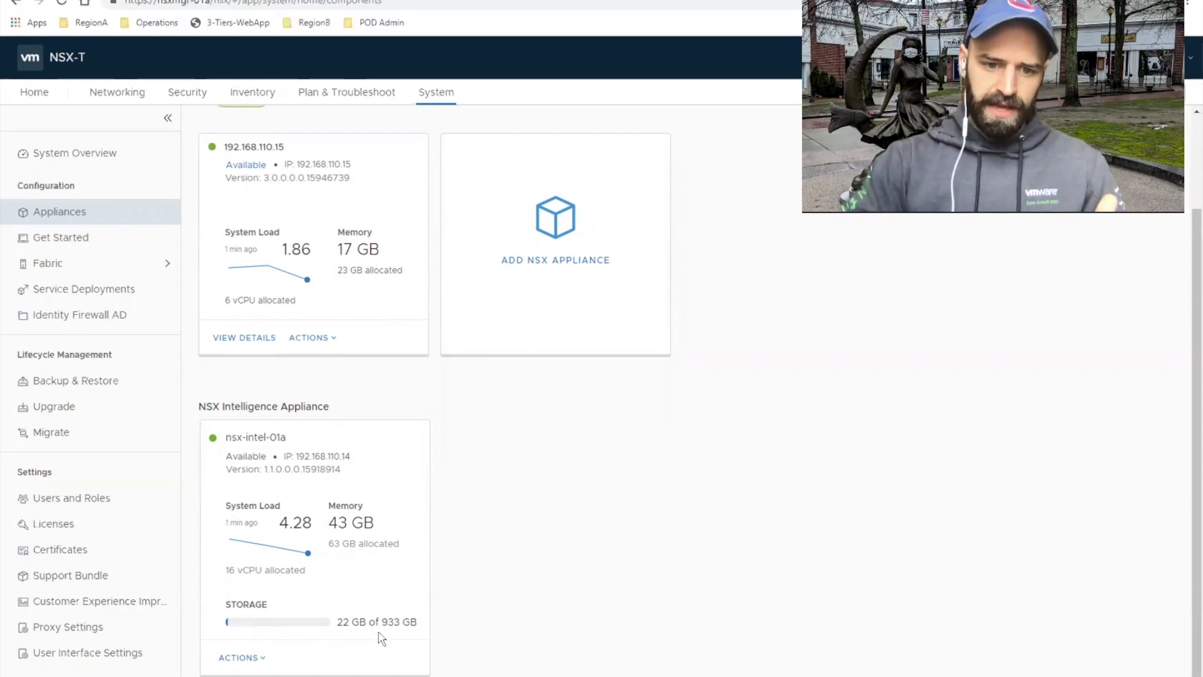
left_click_drag(382, 622, 398, 622)
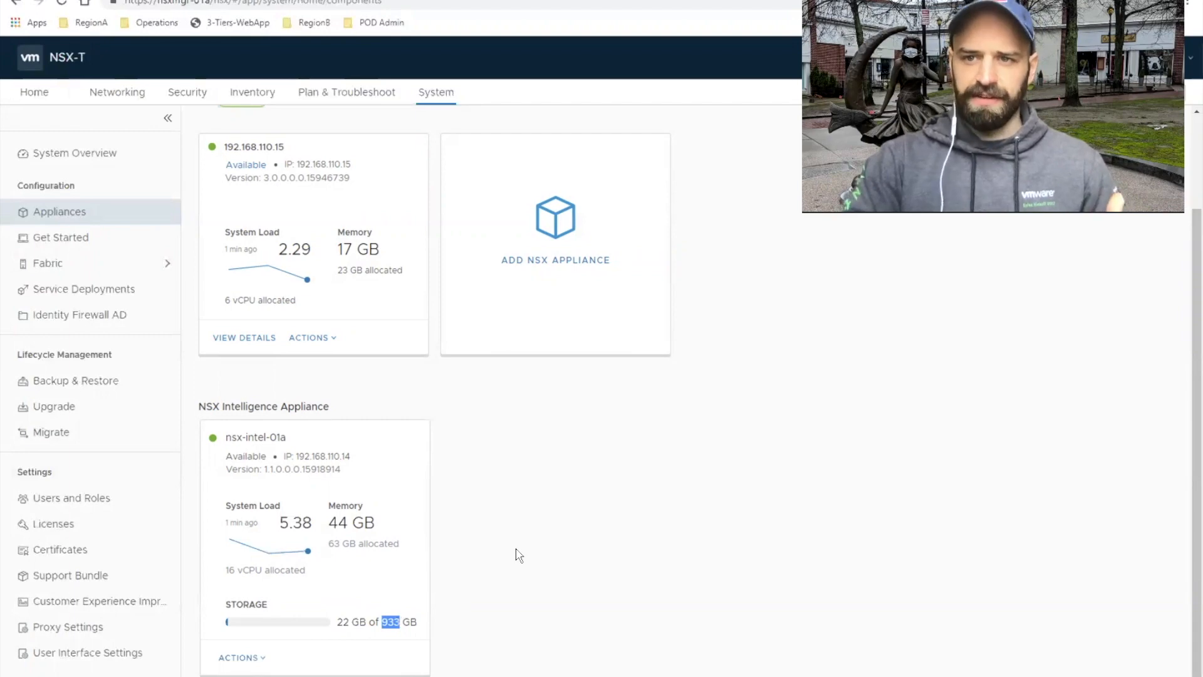
Step: Open the distributed firewall's application rules and expand the default Layer3 section to inspect its rule
left_click(194, 96)
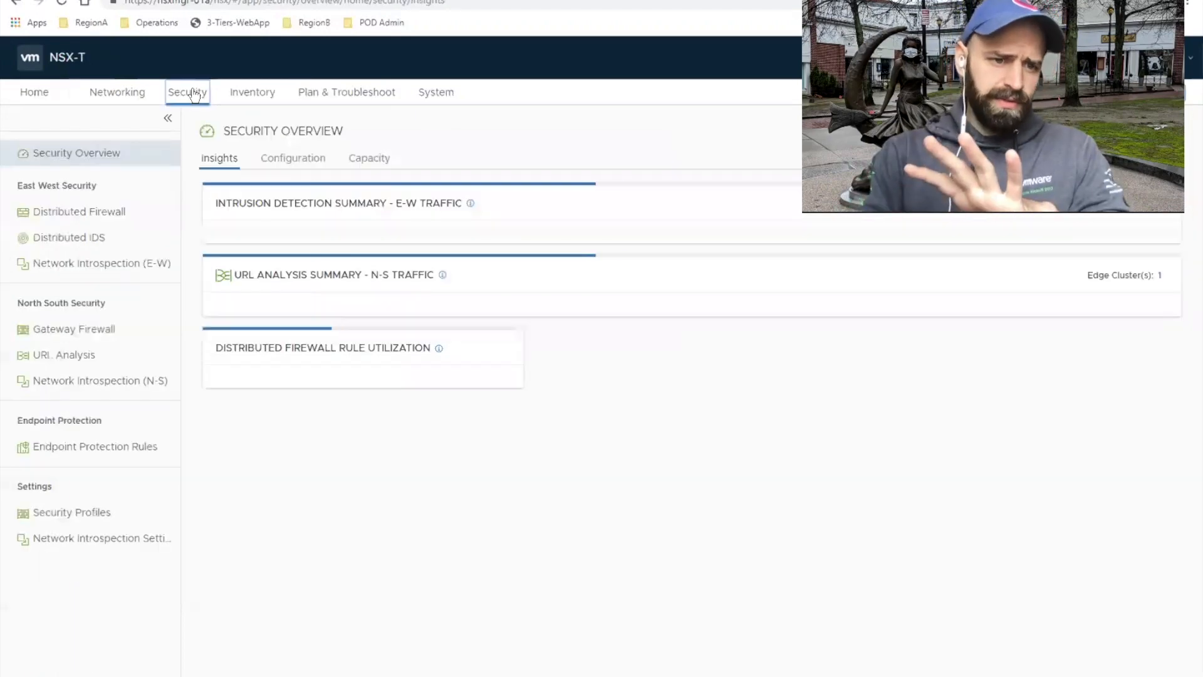
left_click(106, 218)
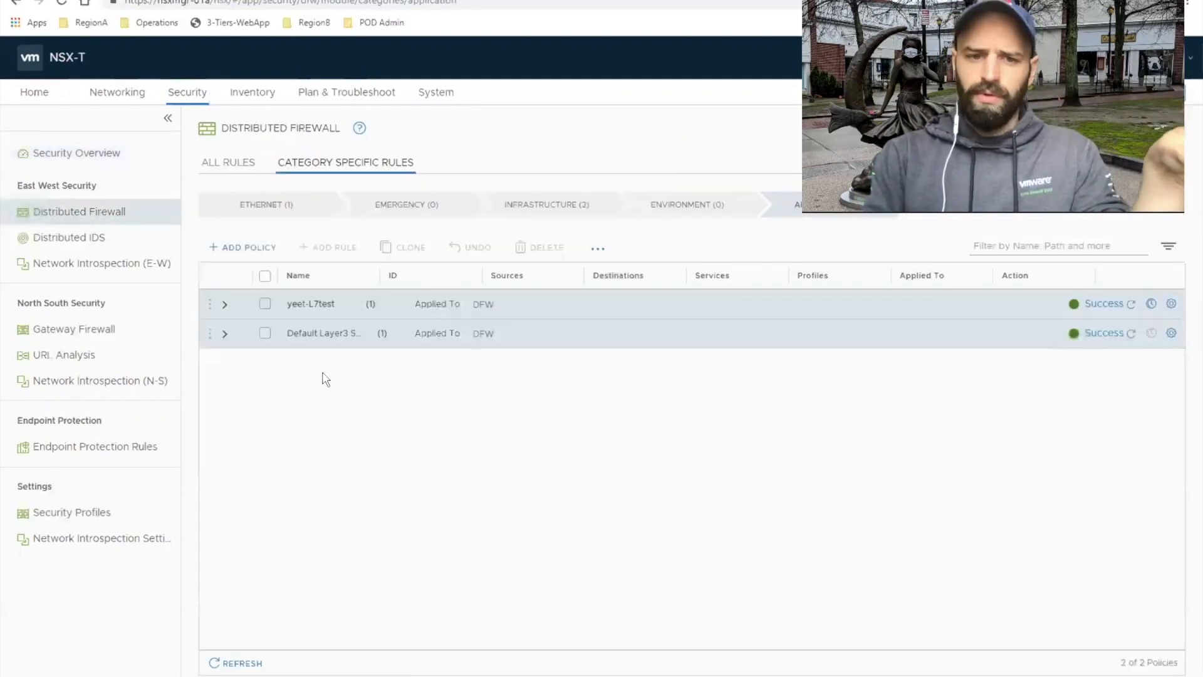
left_click(224, 334)
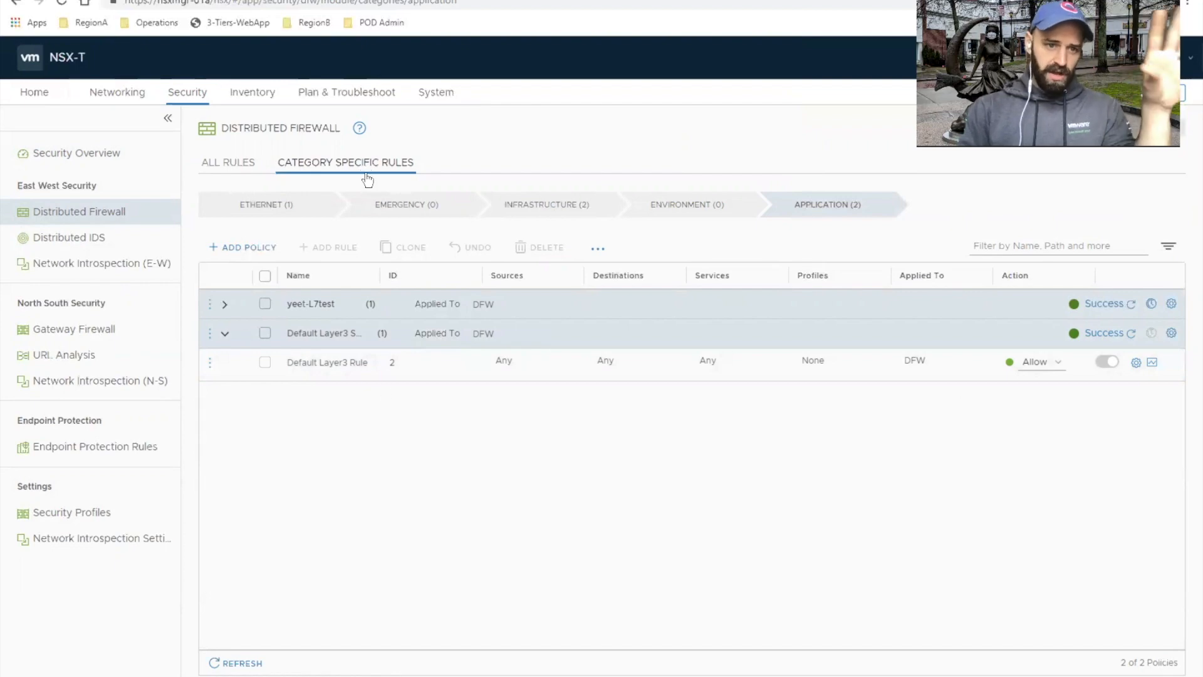
Step: Clear all notifications and open the Discover & Take Action view for planning and troubleshooting
left_click(348, 94)
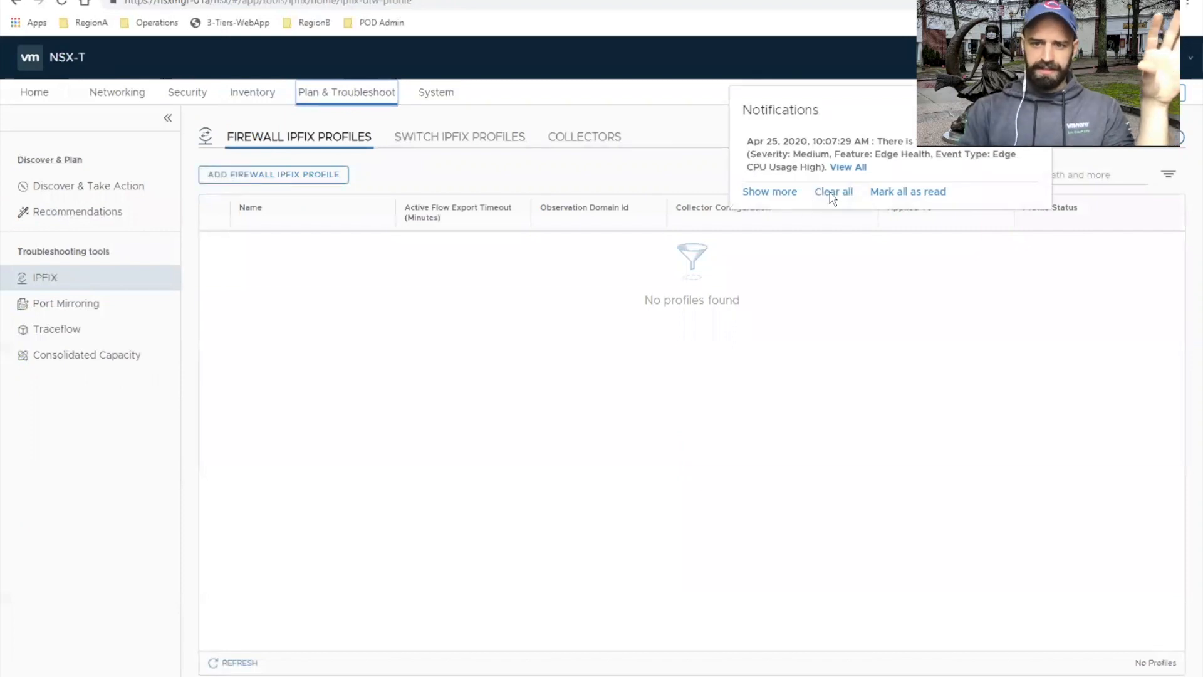
left_click(833, 194)
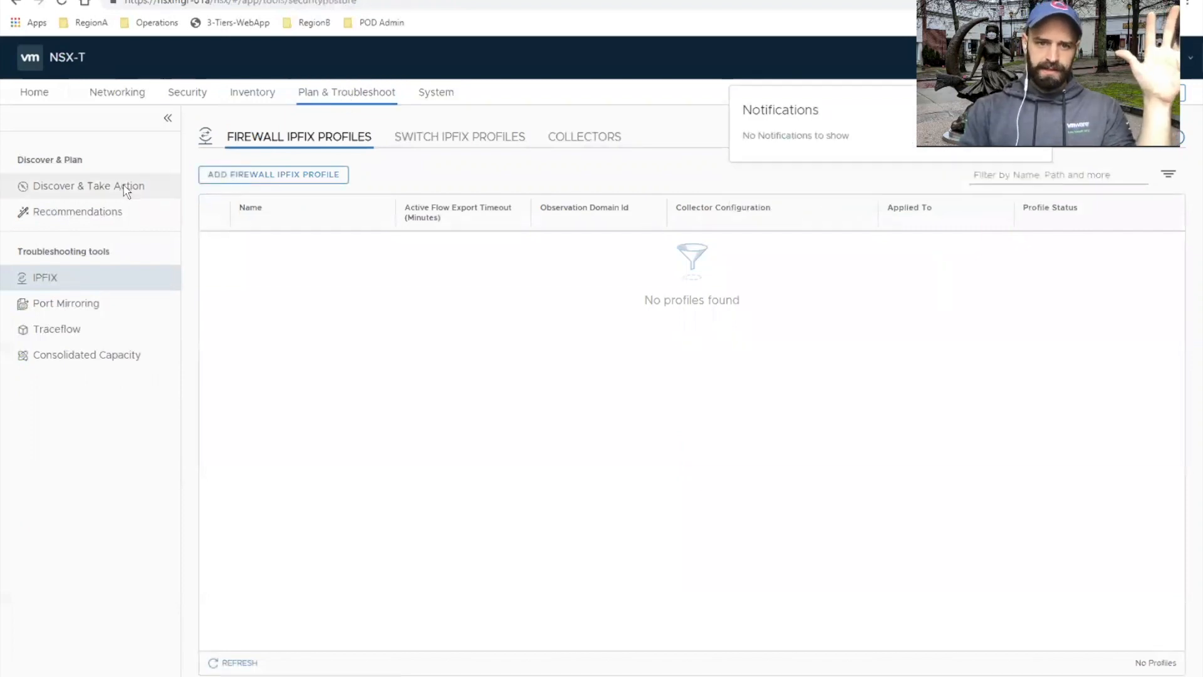
left_click(126, 188)
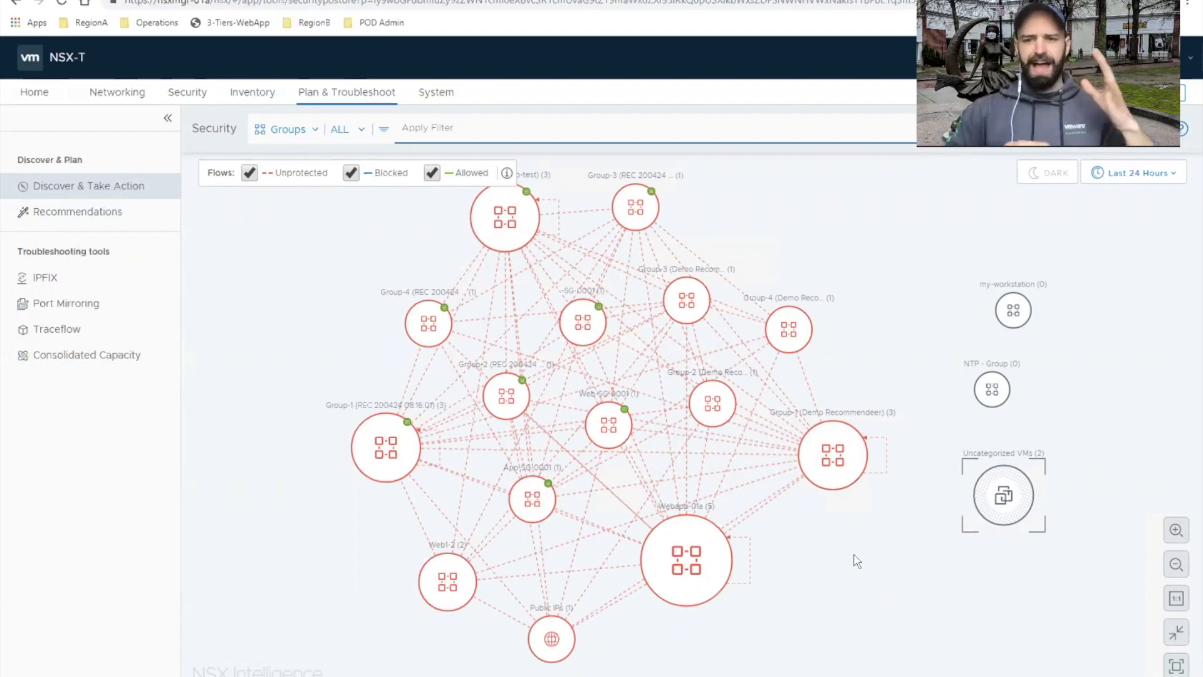
Step: Set the flow graph's time range to Last 1 Hour and show the Webapp-01a group's flow summary
left_click(1158, 174)
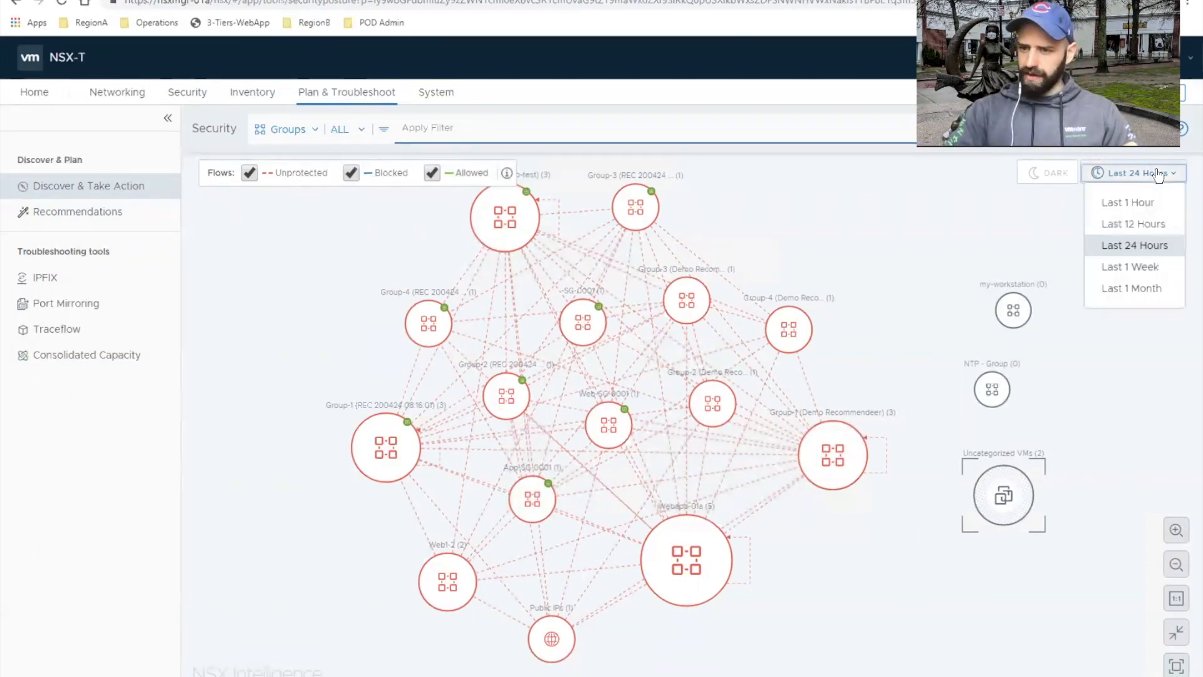
left_click(1148, 208)
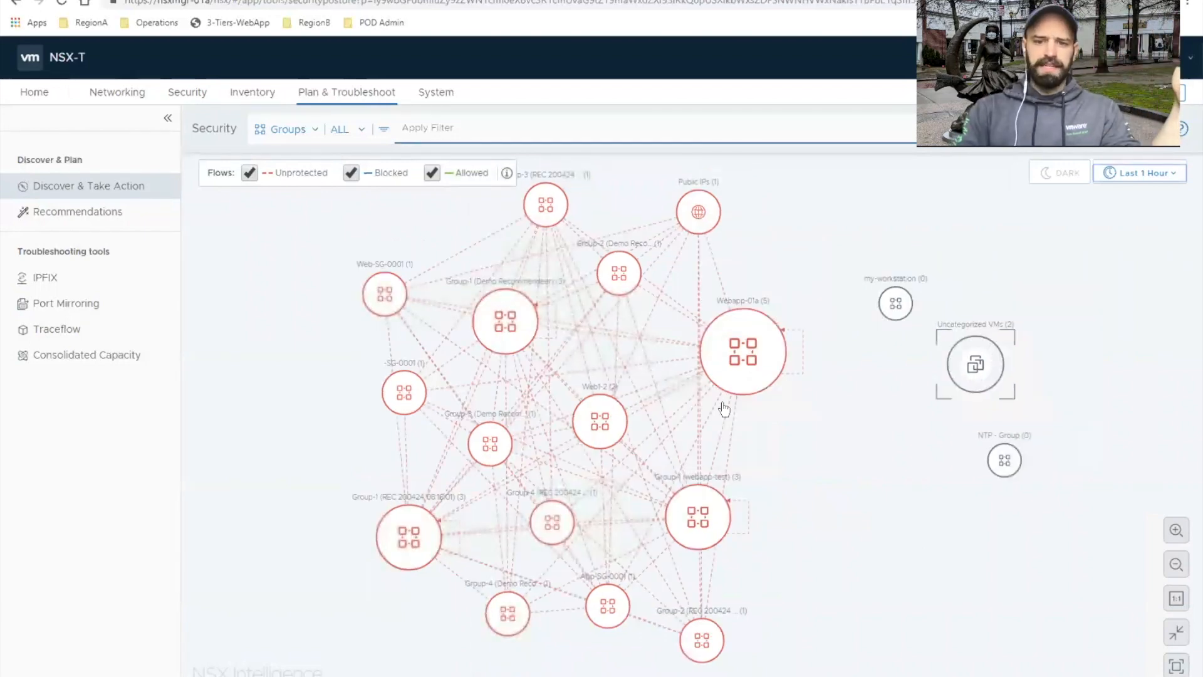
left_click(744, 379)
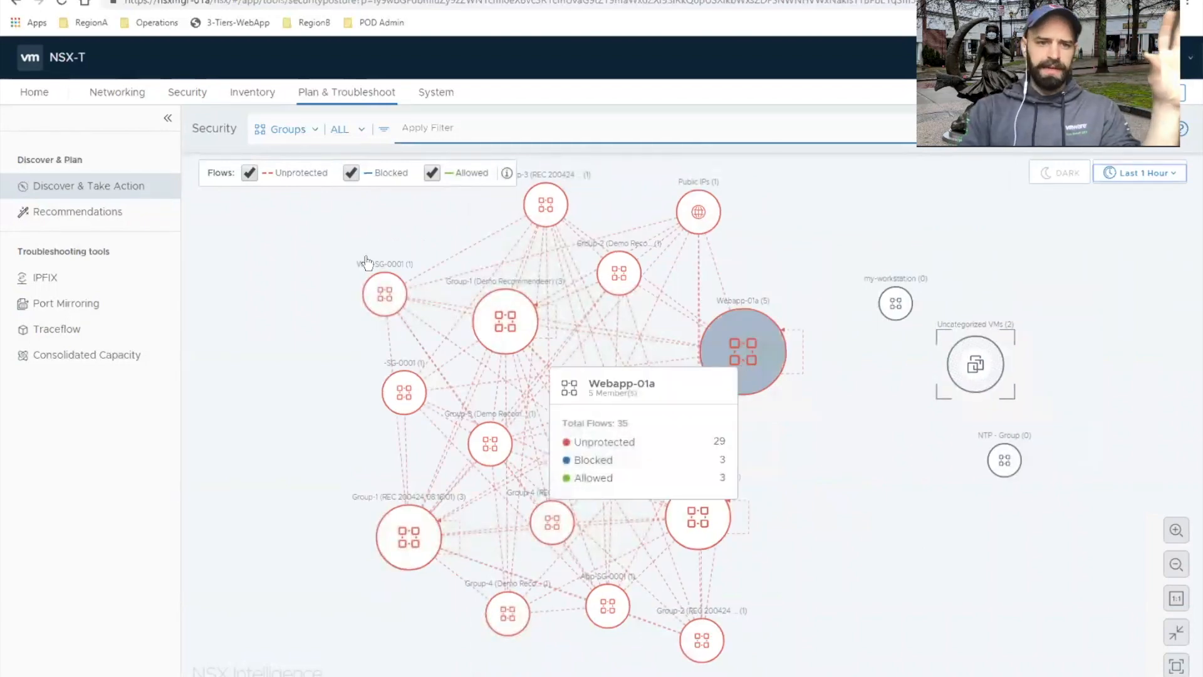
Step: Switch the flow graph from groups to VMs and limit it to web-01a, app-01a and db-01a
left_click(306, 134)
left_click(283, 207)
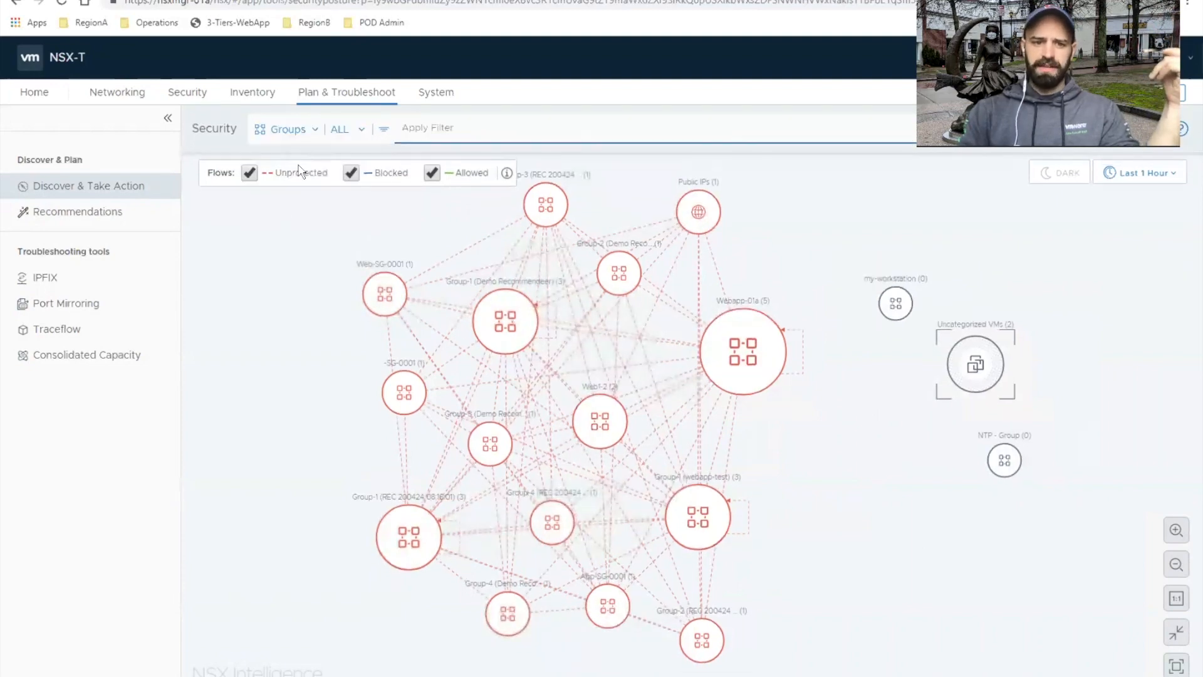
left_click(314, 133)
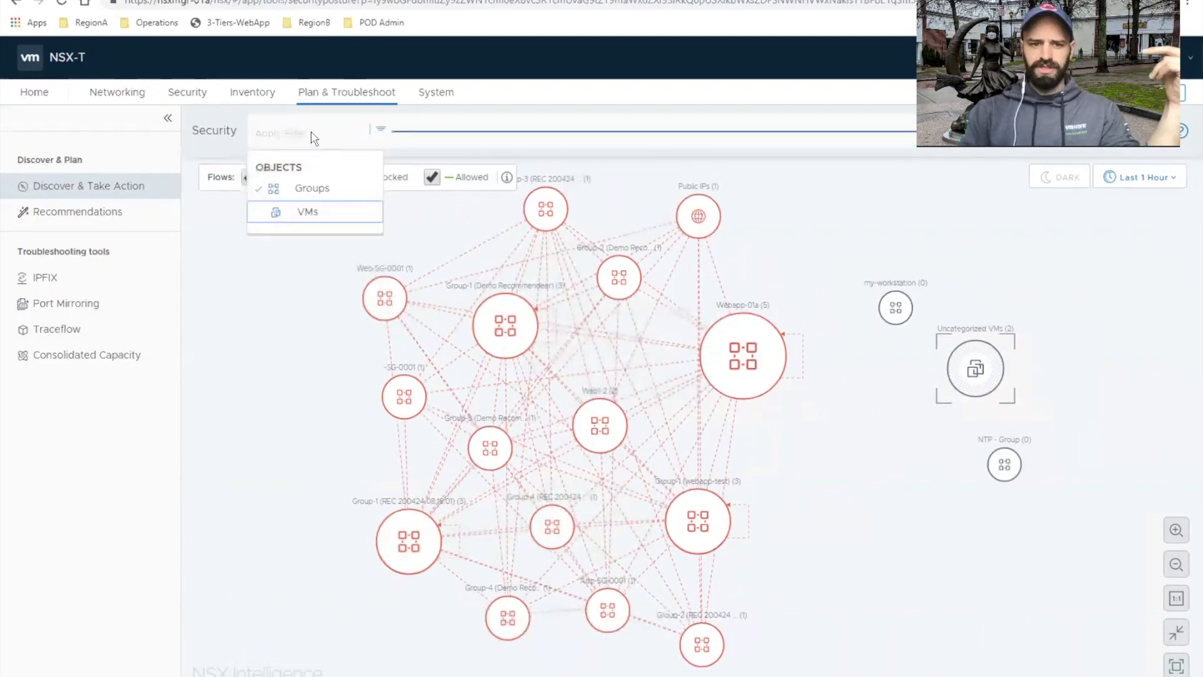
left_click(276, 213)
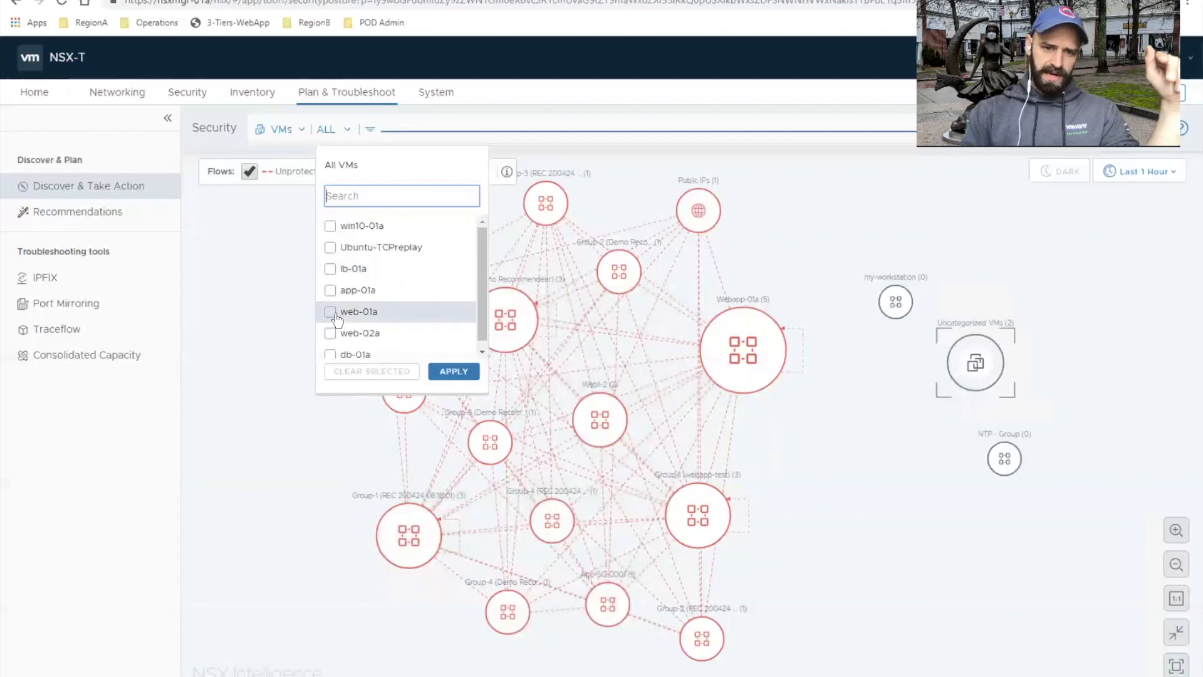
left_click(332, 314)
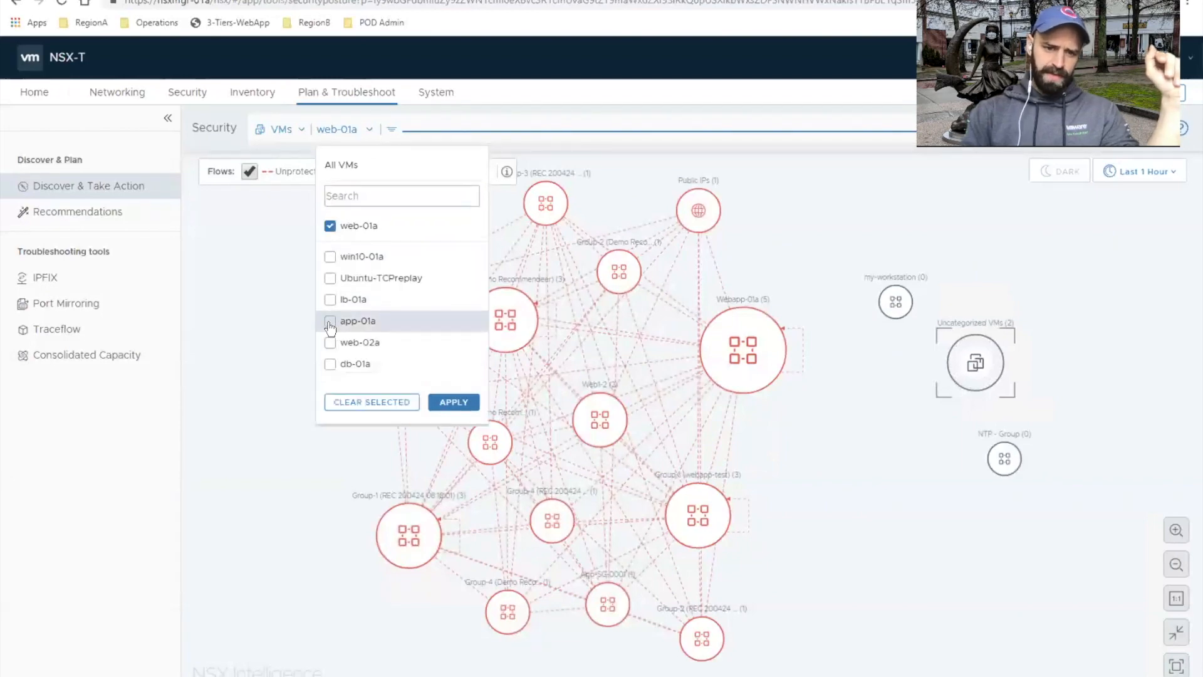
left_click(332, 322)
left_click(330, 364)
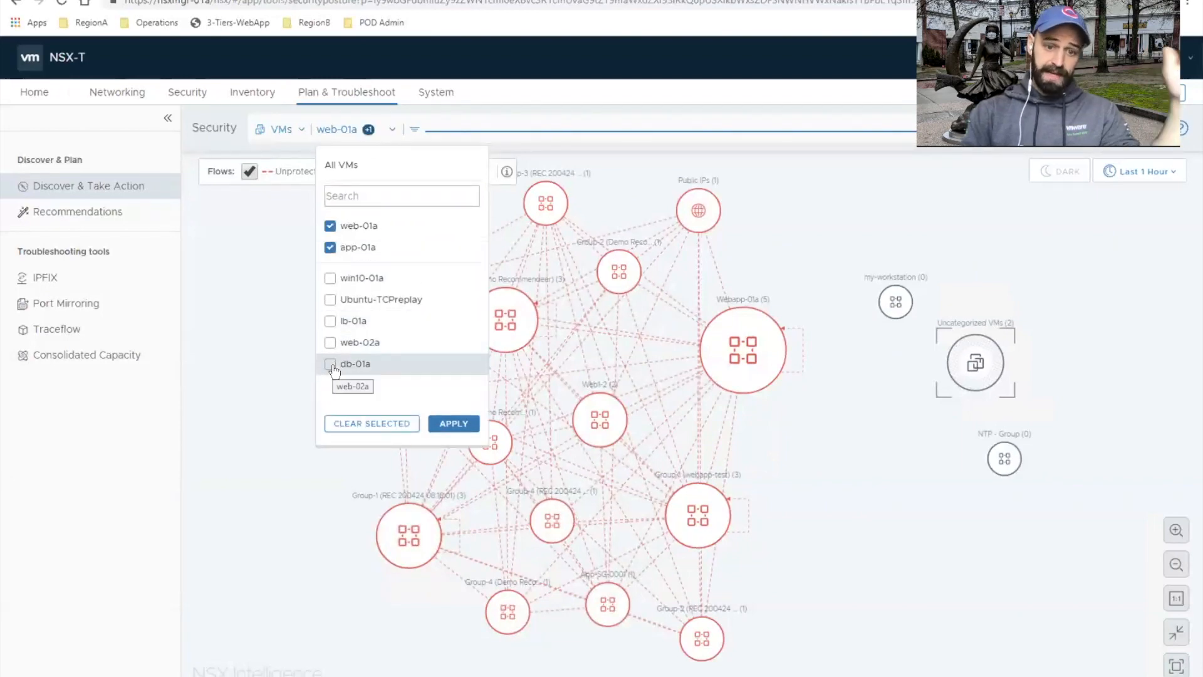
left_click(452, 448)
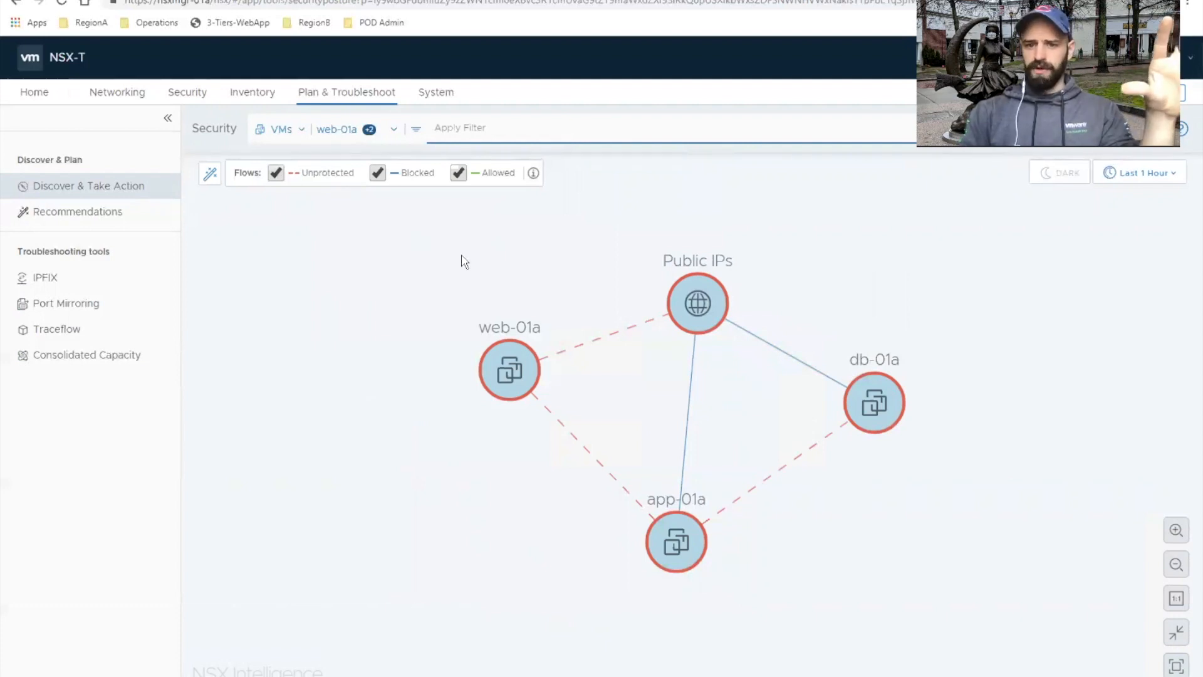
Step: Hide the unprotected and blocked flows and inspect the allowed flow details from app-01a to Public IPs
mouse_move(621, 338)
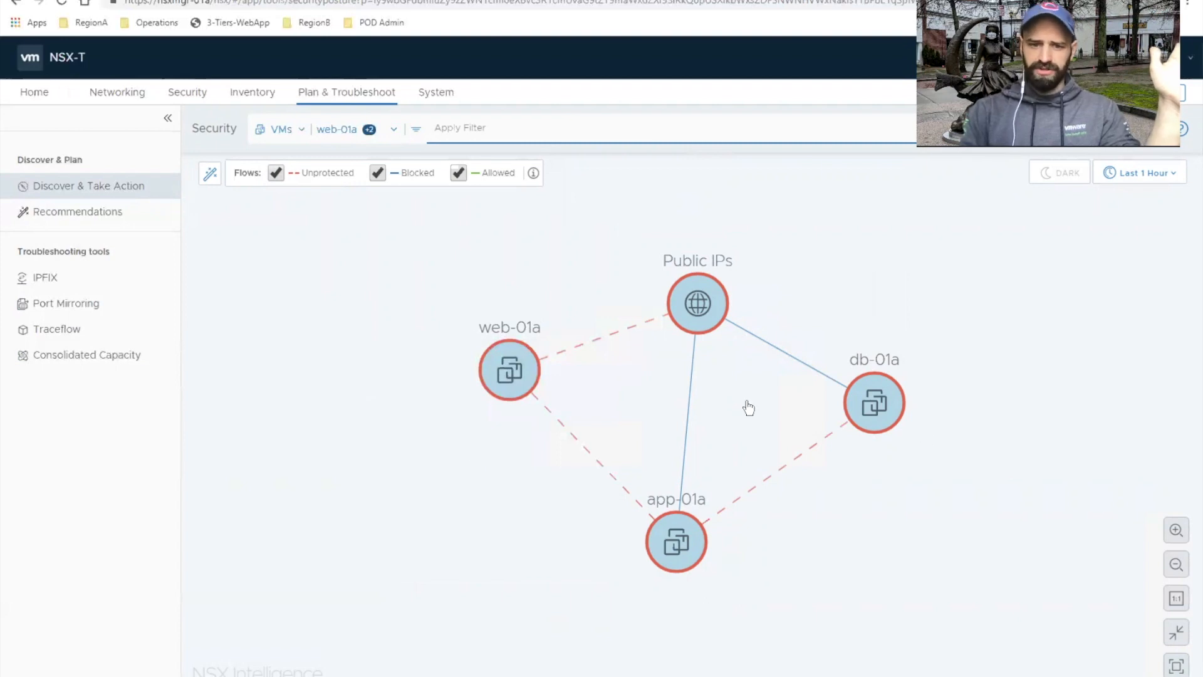
left_click(274, 172)
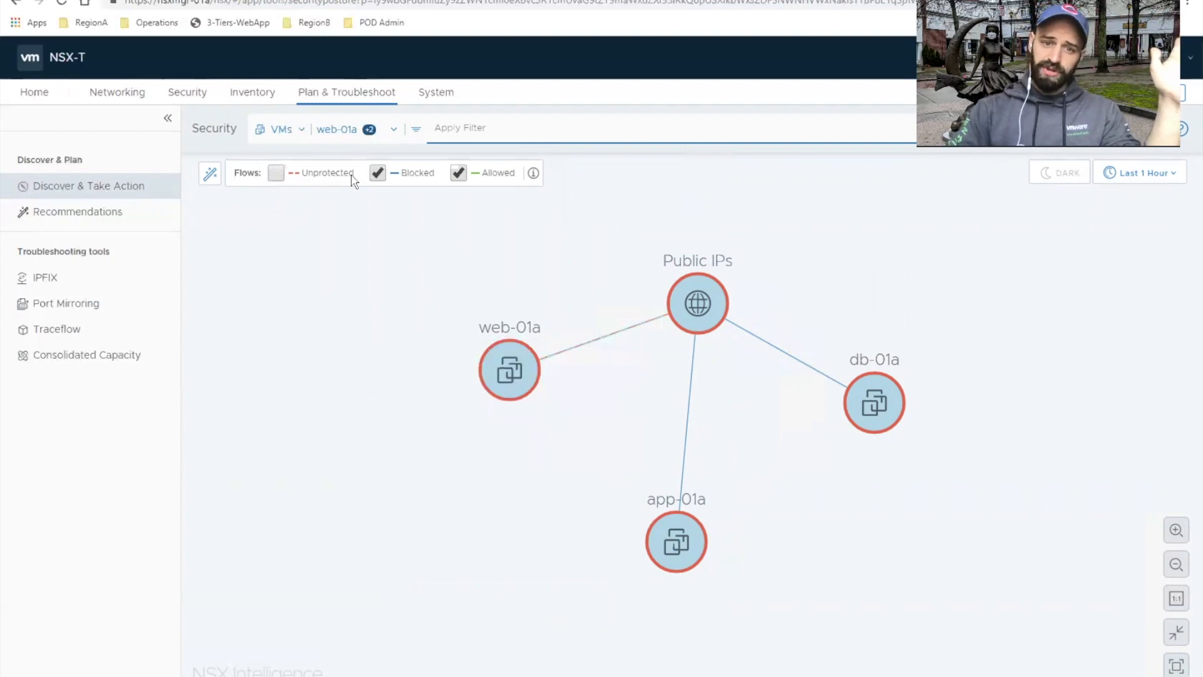
left_click(378, 174)
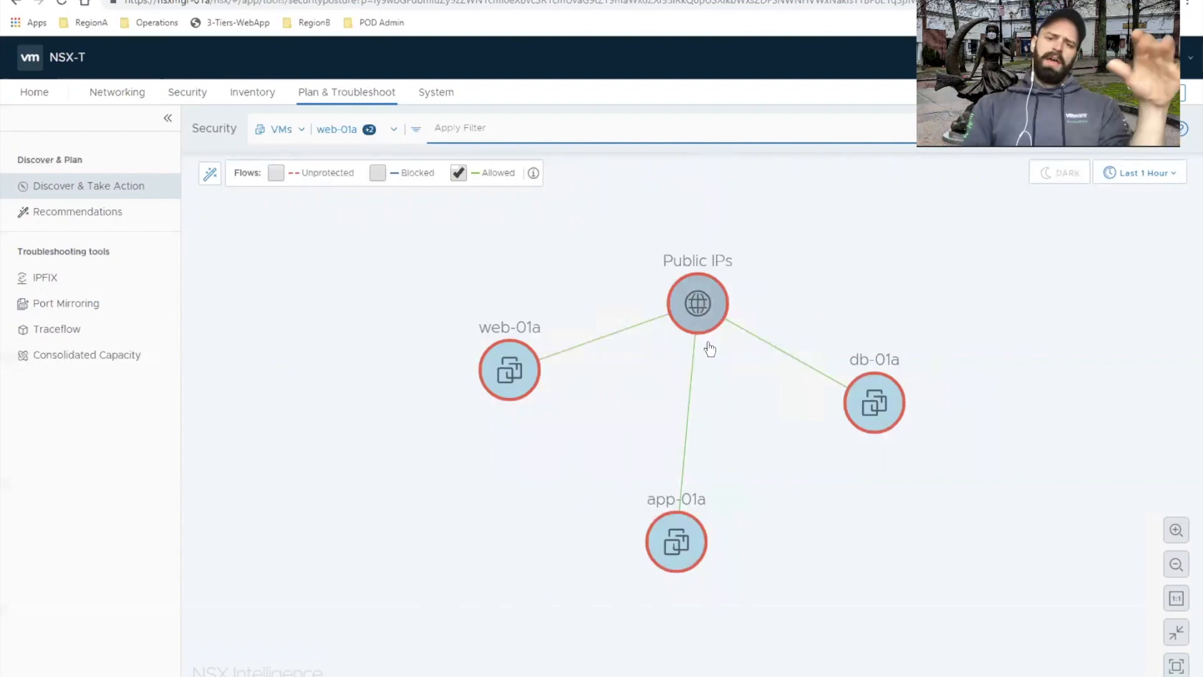
mouse_move(695, 395)
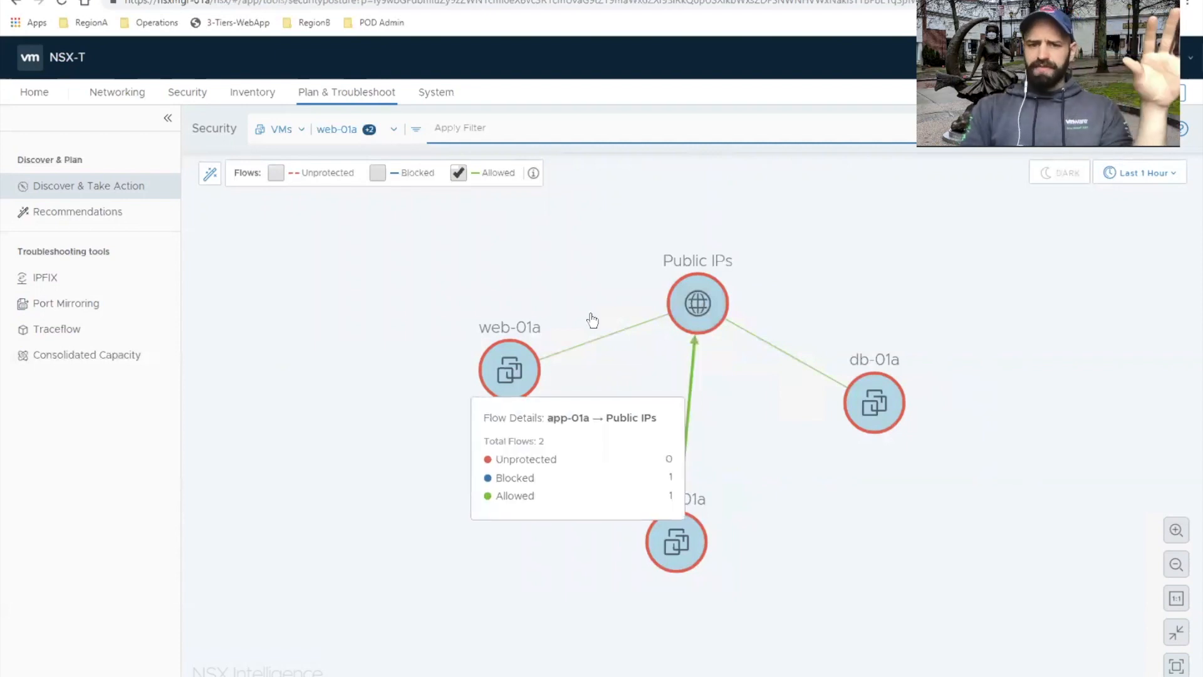
Step: View only the blocked flows in place of the allowed ones, and hide them again
left_click(458, 174)
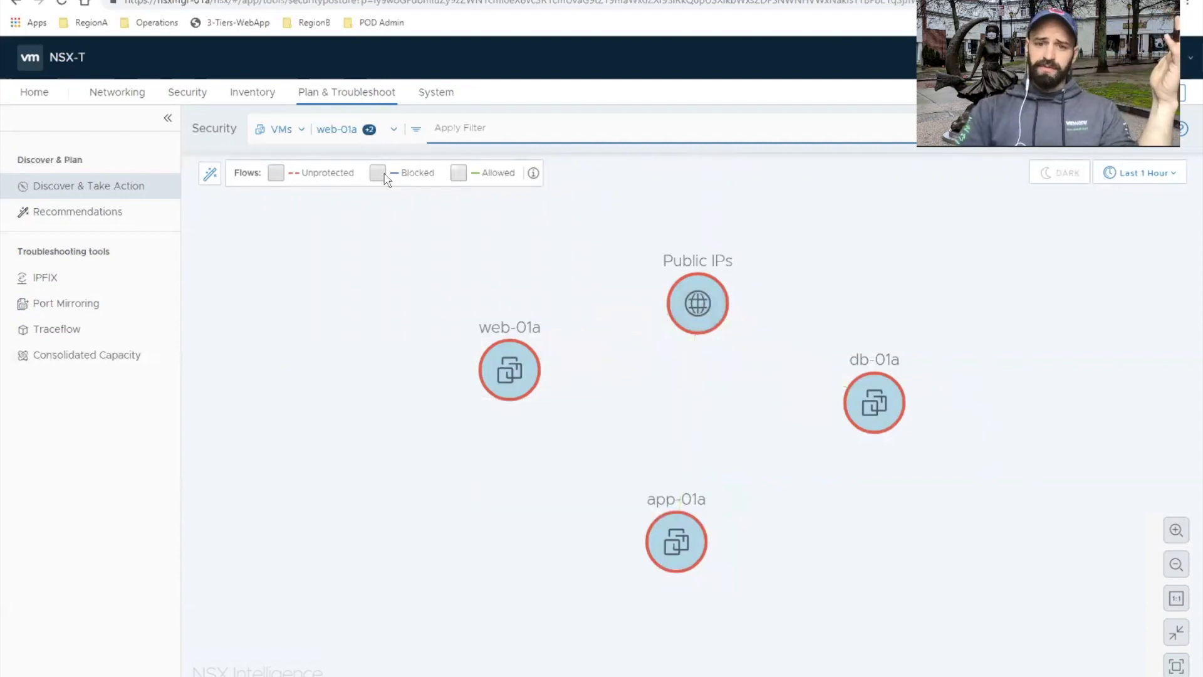
left_click(379, 174)
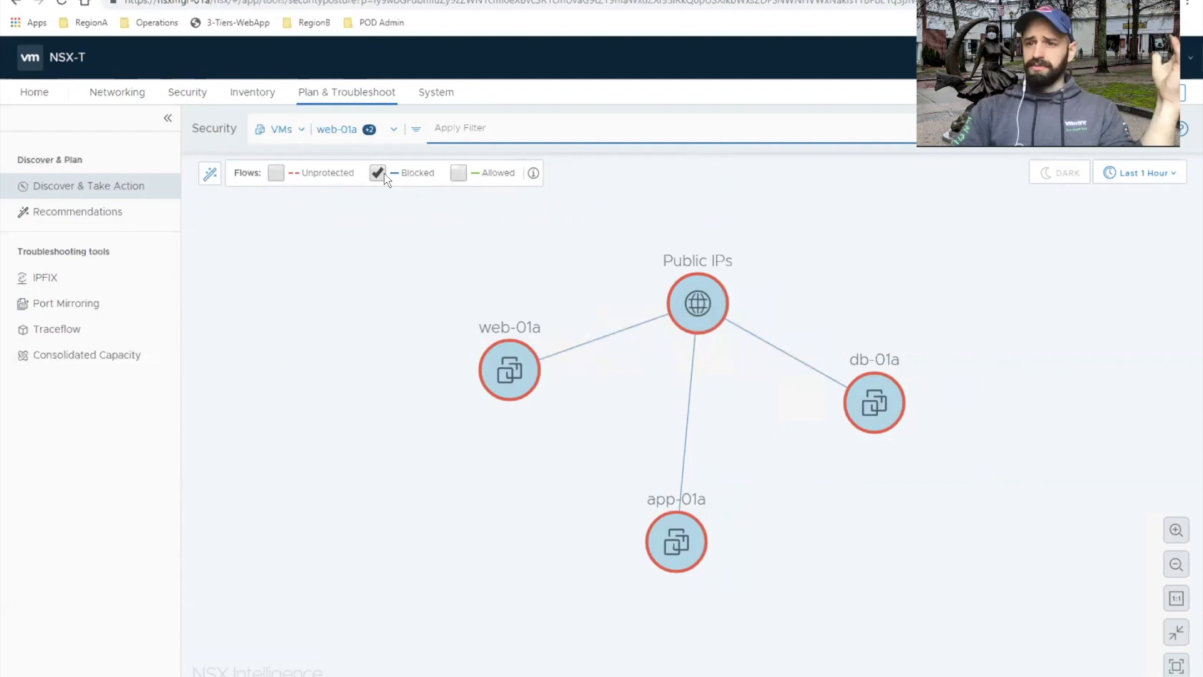
left_click(379, 174)
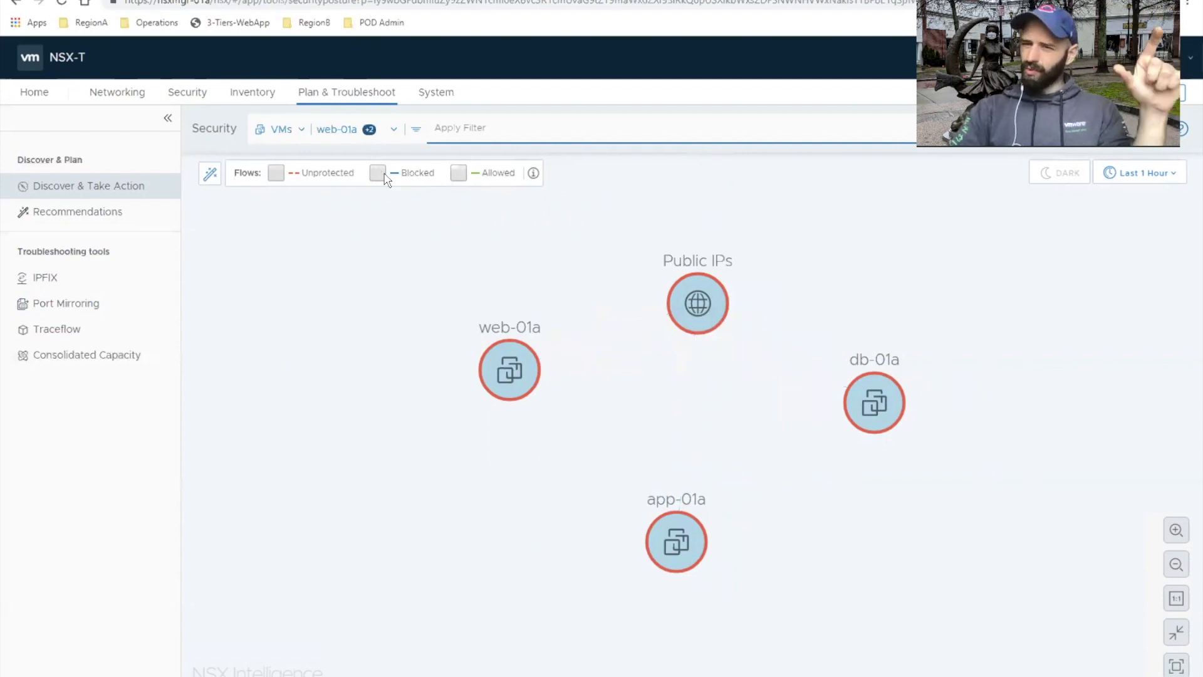
Step: Show only the unprotected flows with their port labels and inspect web-01a's flow summary
left_click(280, 177)
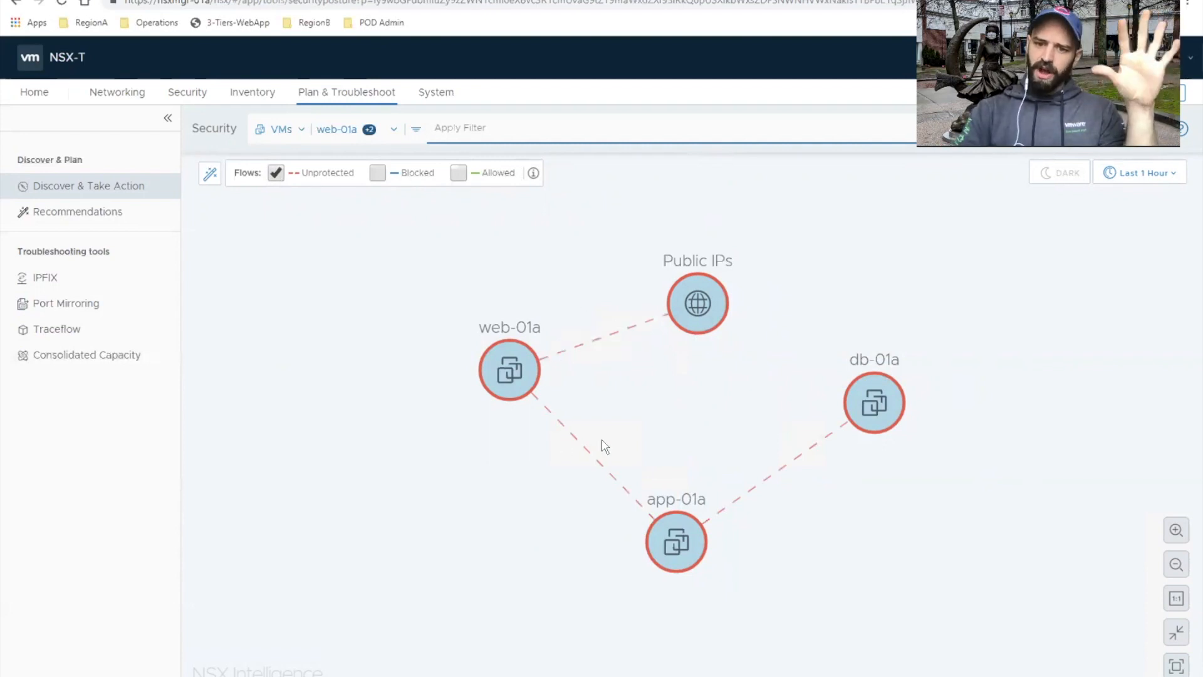
left_click(1183, 529)
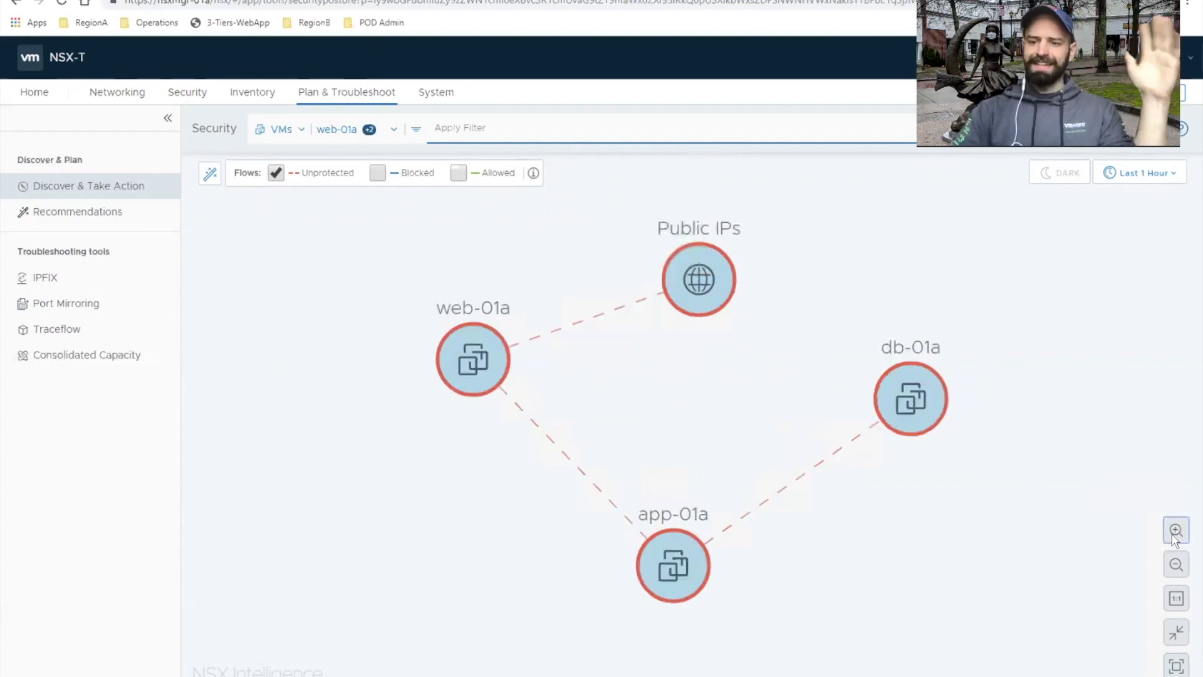
left_click(1175, 536)
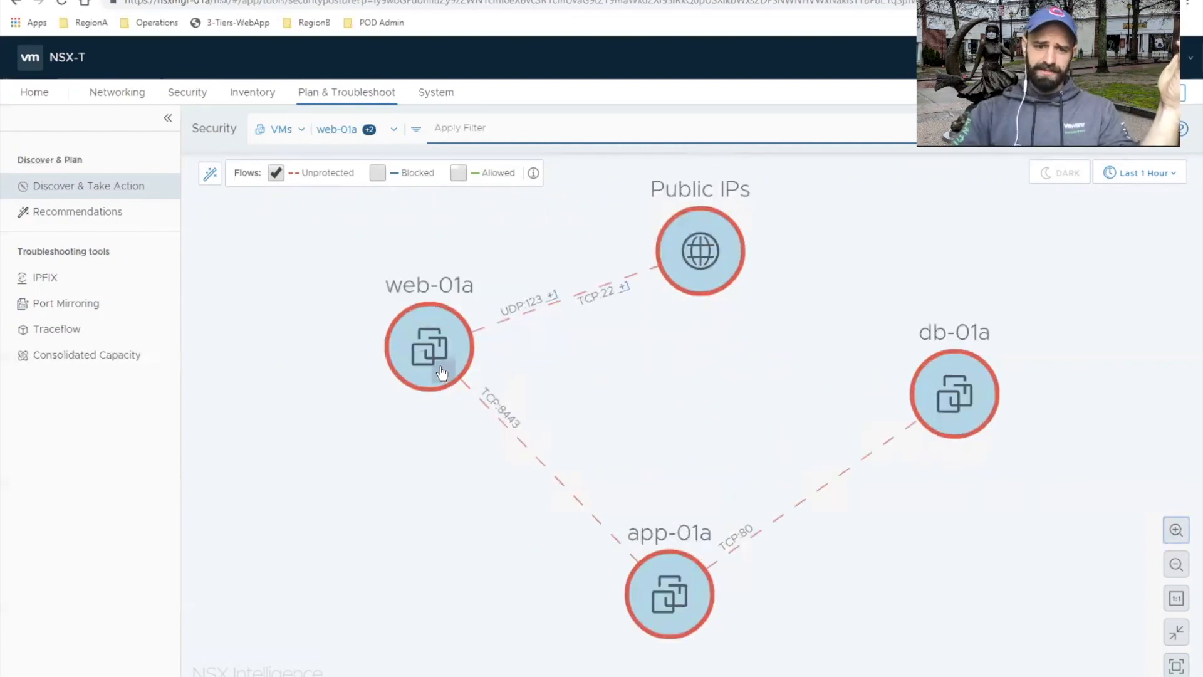
mouse_move(445, 366)
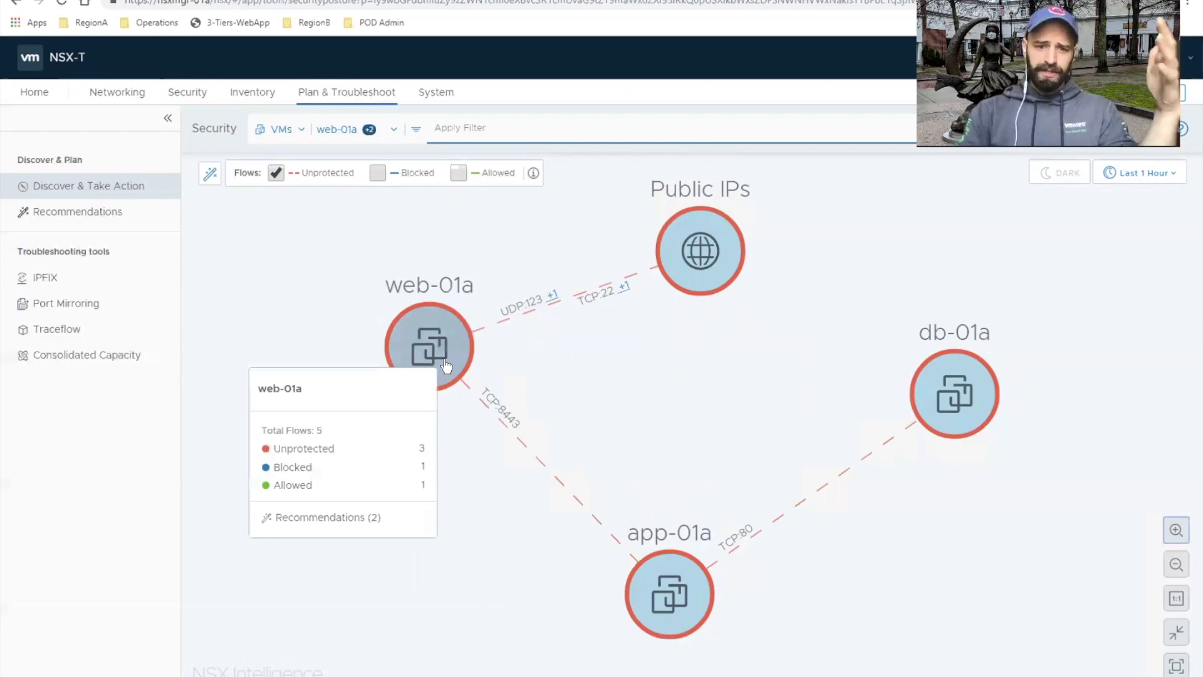
right_click(446, 363)
left_click(344, 322)
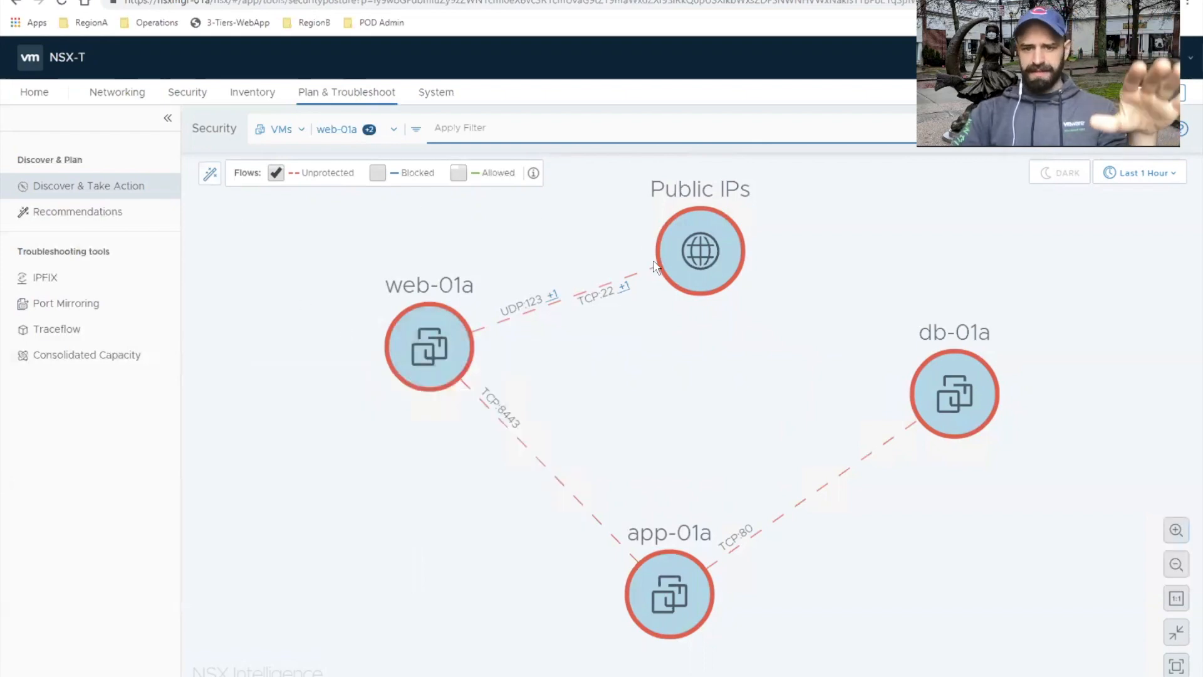
mouse_move(688, 247)
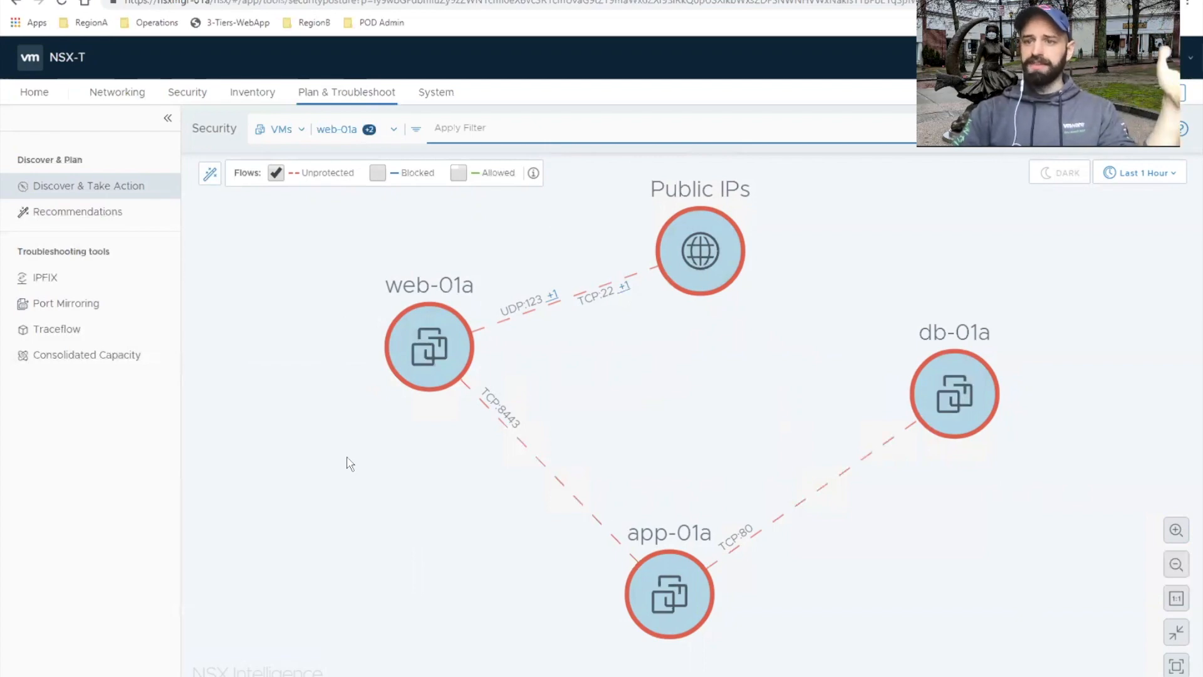
Step: Create a new recommendation for the three filtered VMs and name it Web-app-lab
left_click(211, 176)
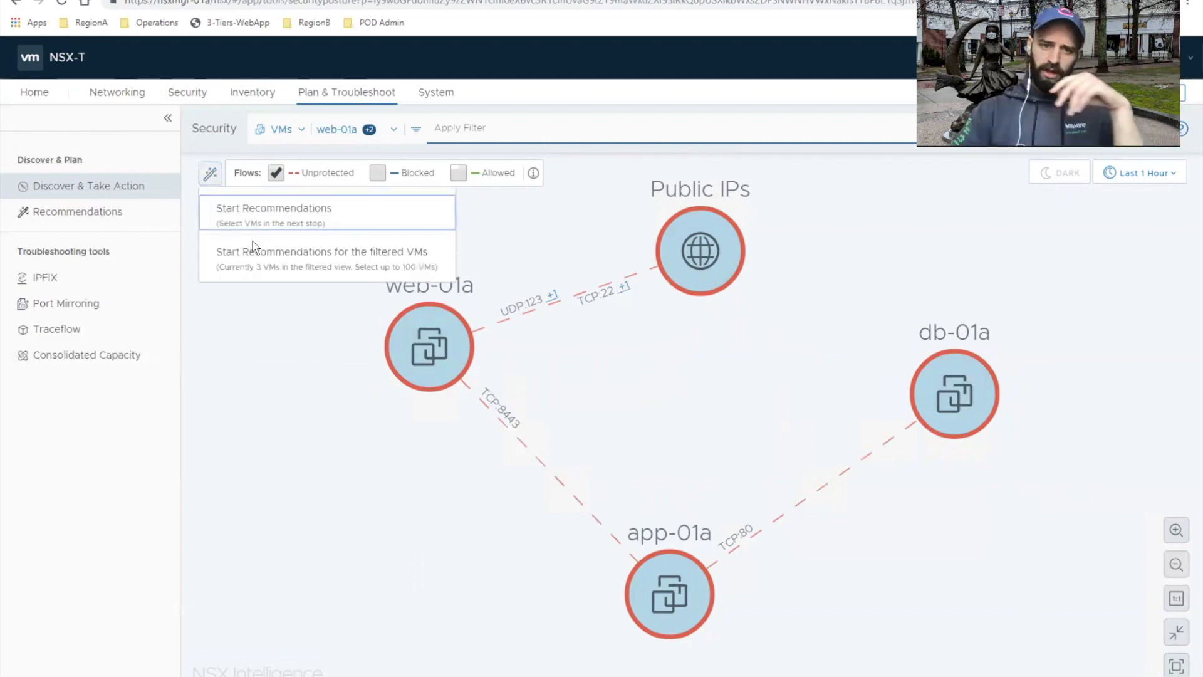
left_click(272, 259)
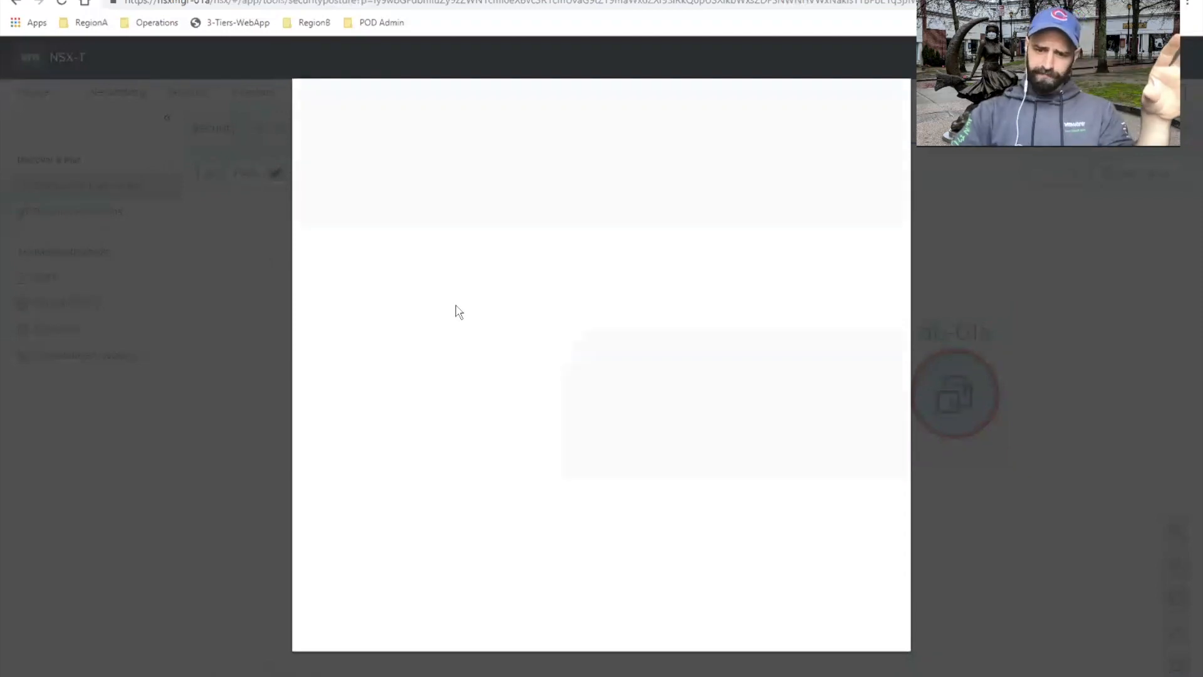
left_click(622, 184)
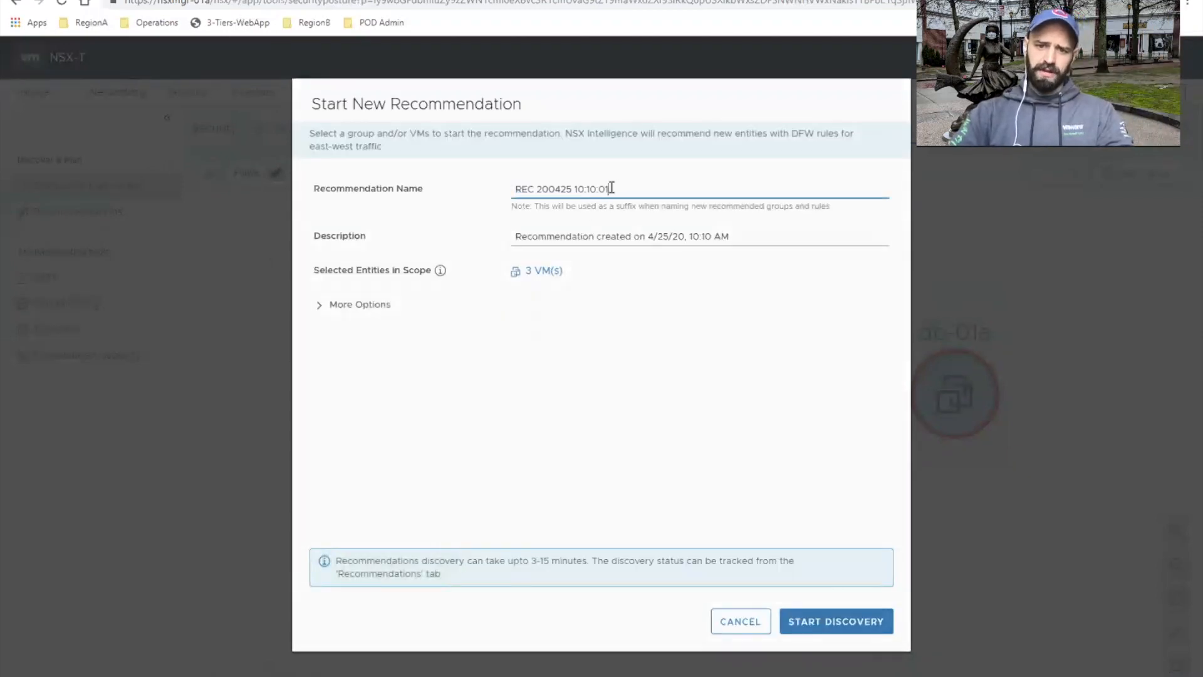
key("ctrl+a")
type("WEb-app-tes")
key("BackSpace")
key("BackSpace")
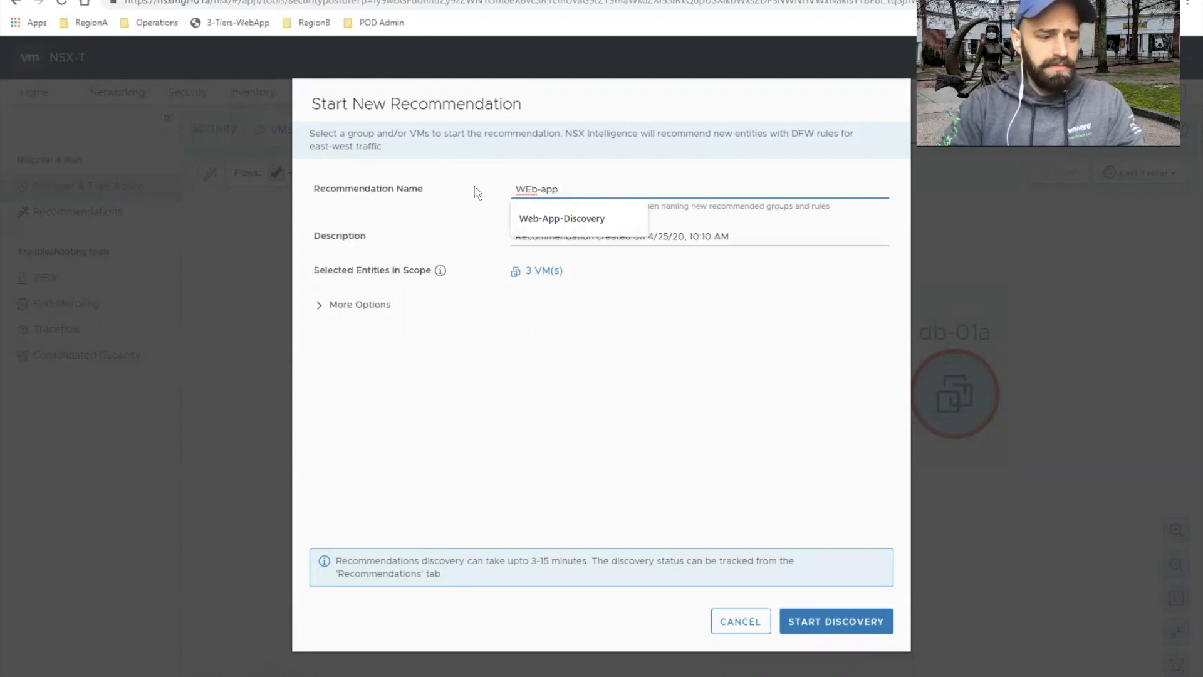
type("tab")
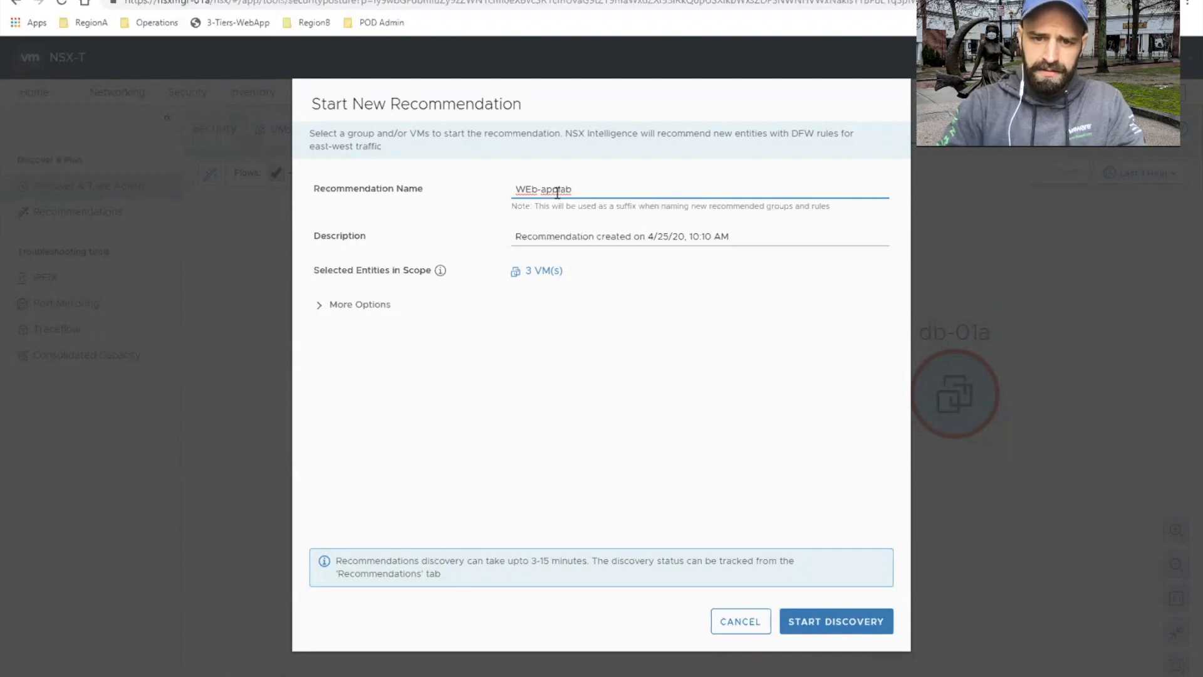
left_click(558, 190)
type("-")
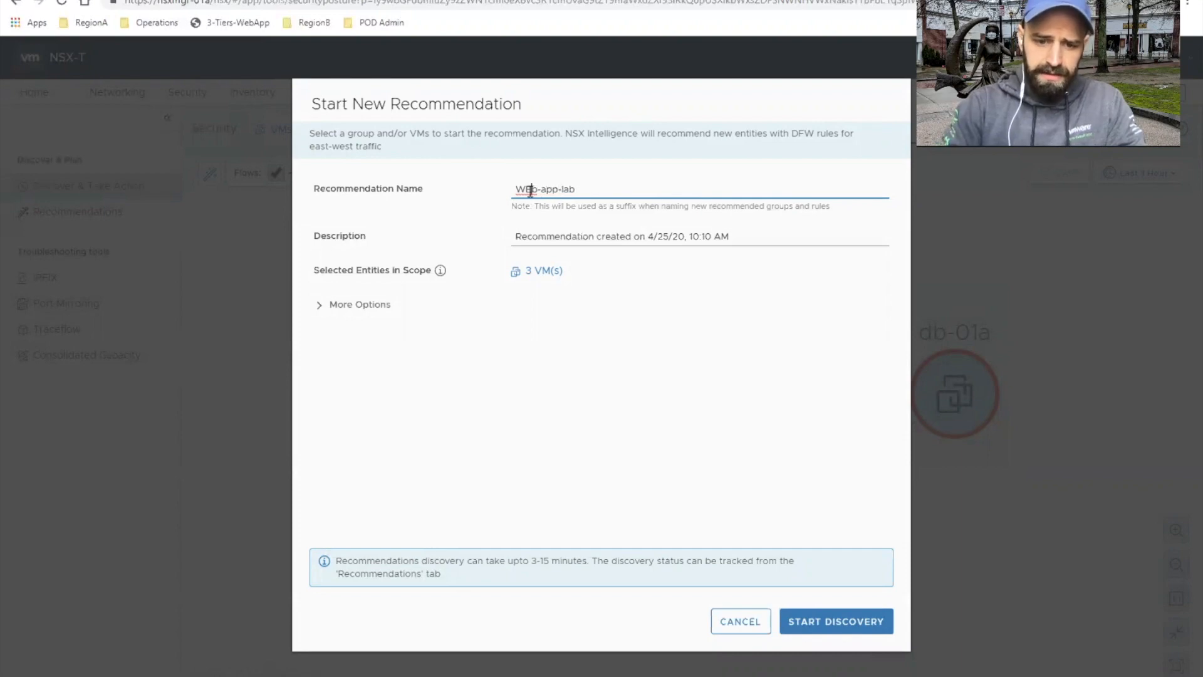
key("BackSpace")
type("e")
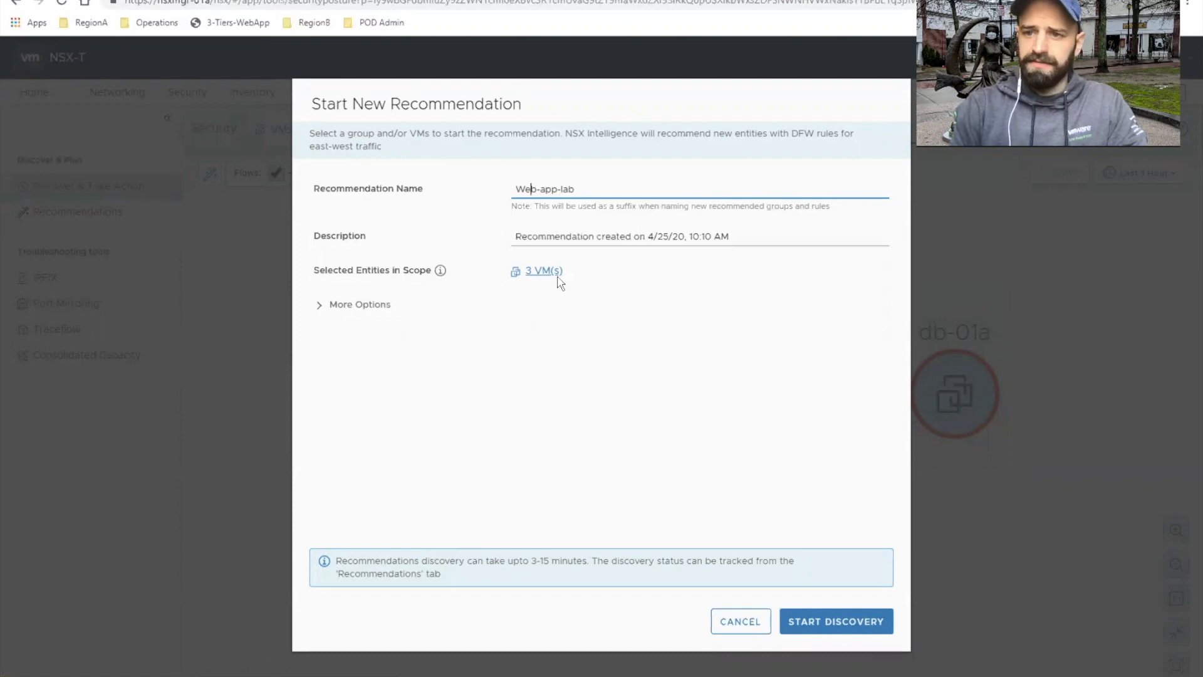
Step: Show the additional recommendation options, start the Web-app-lab discovery with object-based output over the last hour, and dismiss the notice
left_click(320, 307)
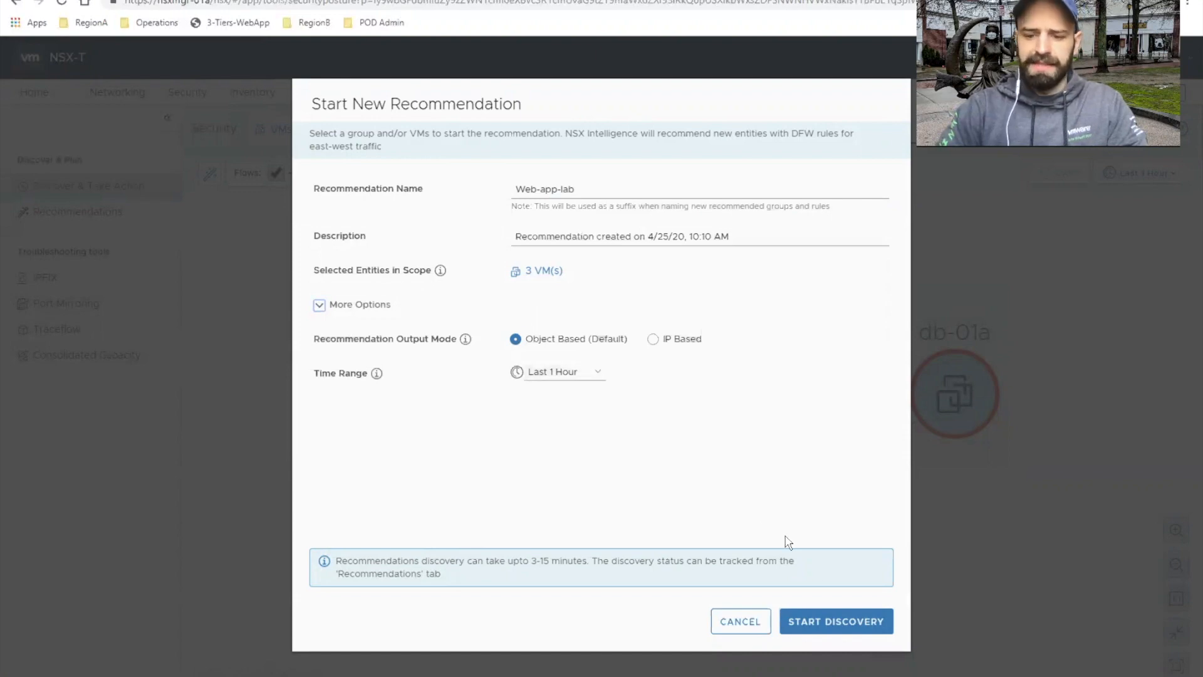
left_click(814, 619)
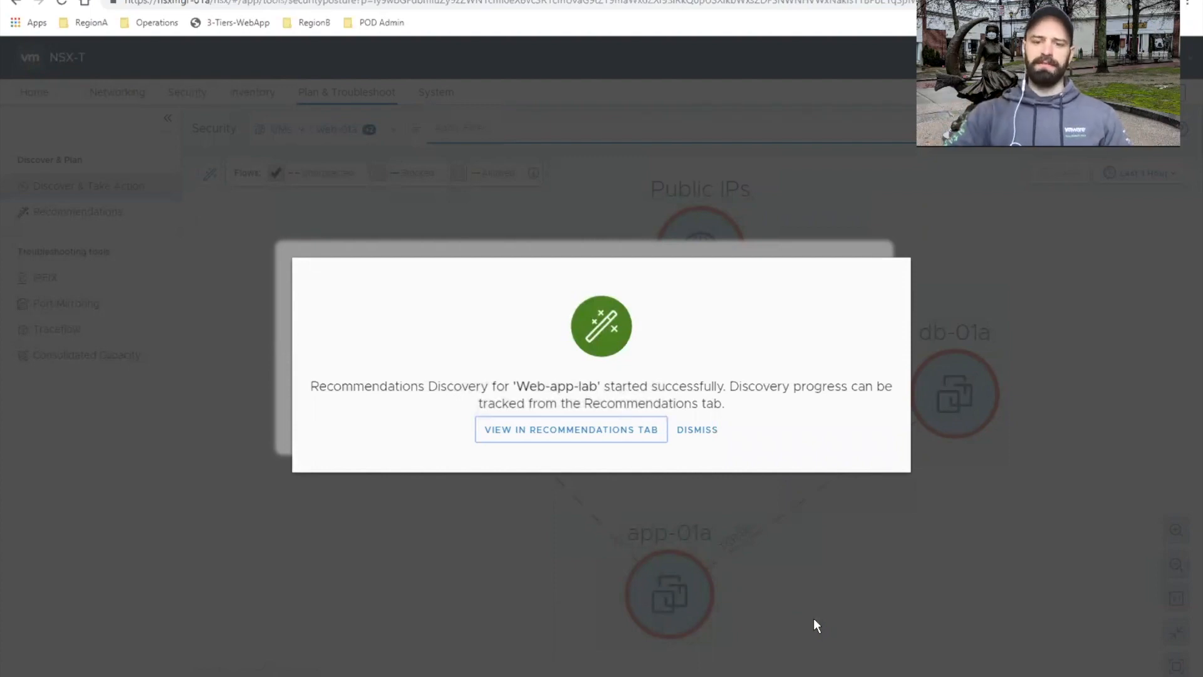
left_click(706, 433)
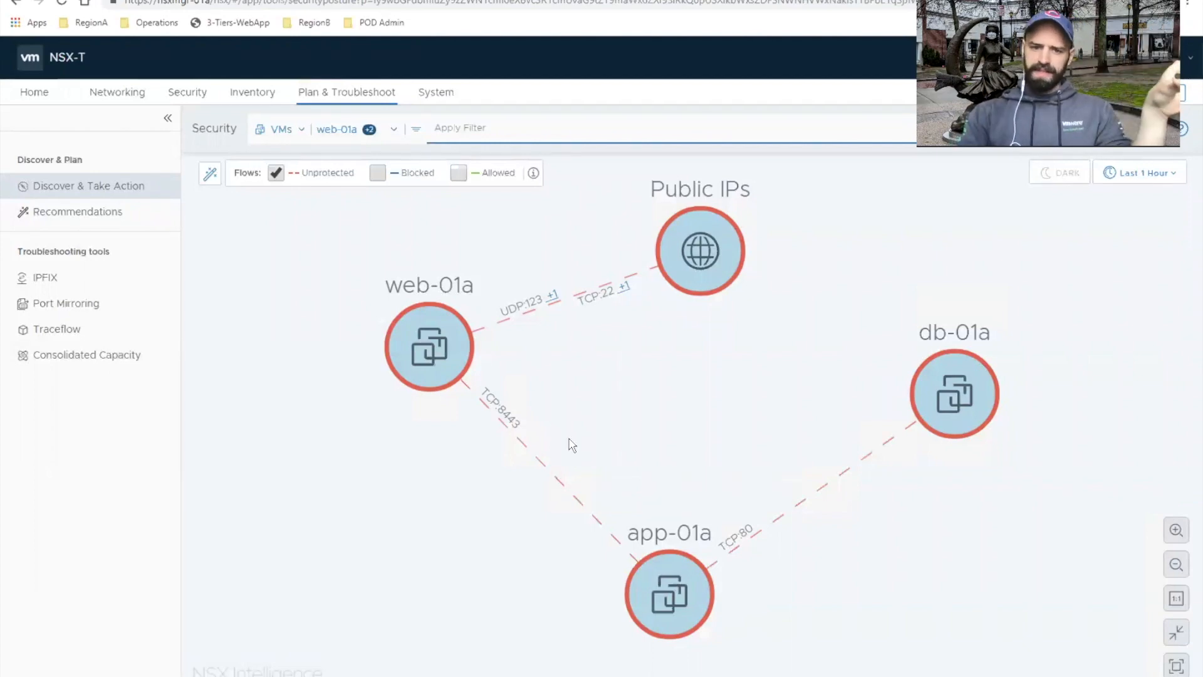
Step: View web-01a's flow details and expand the completed unprotected flow from Public IPs
left_click(429, 357)
left_click(701, 363)
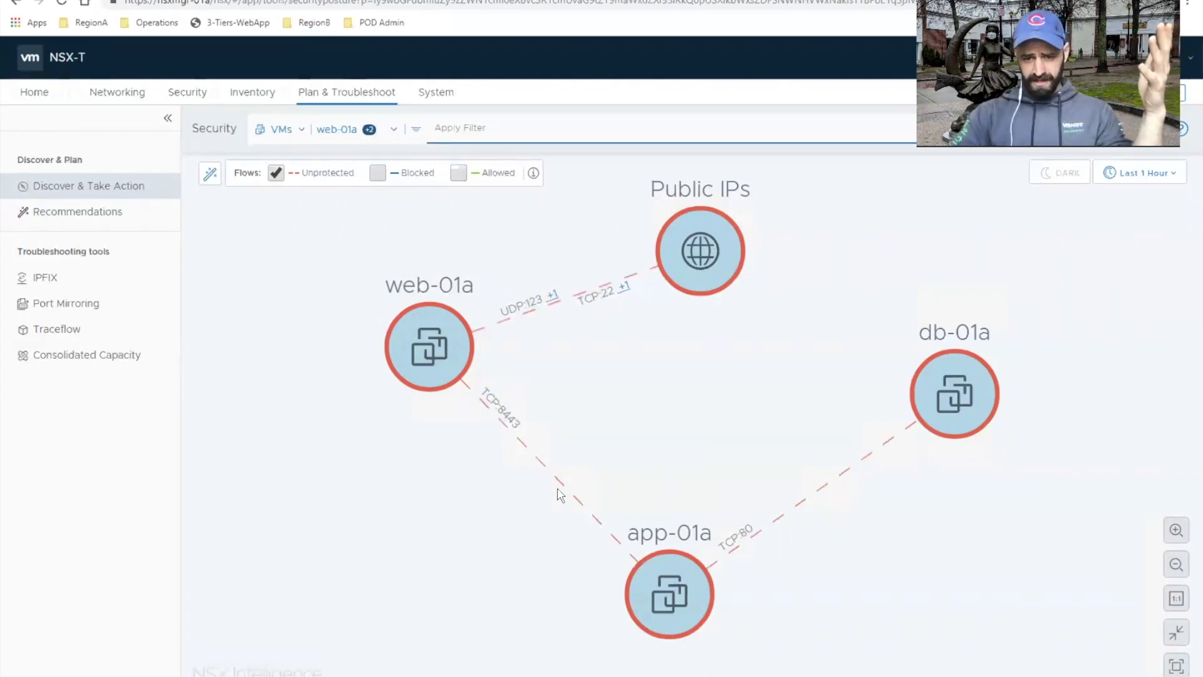
left_click(412, 335)
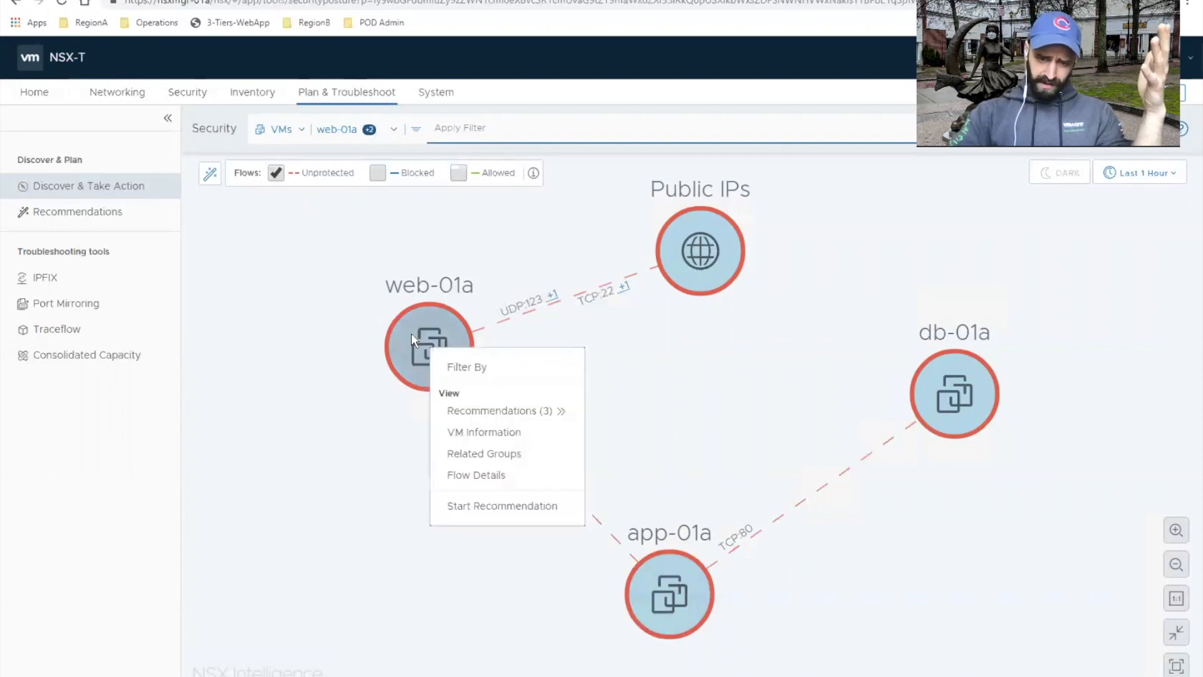
left_click(471, 479)
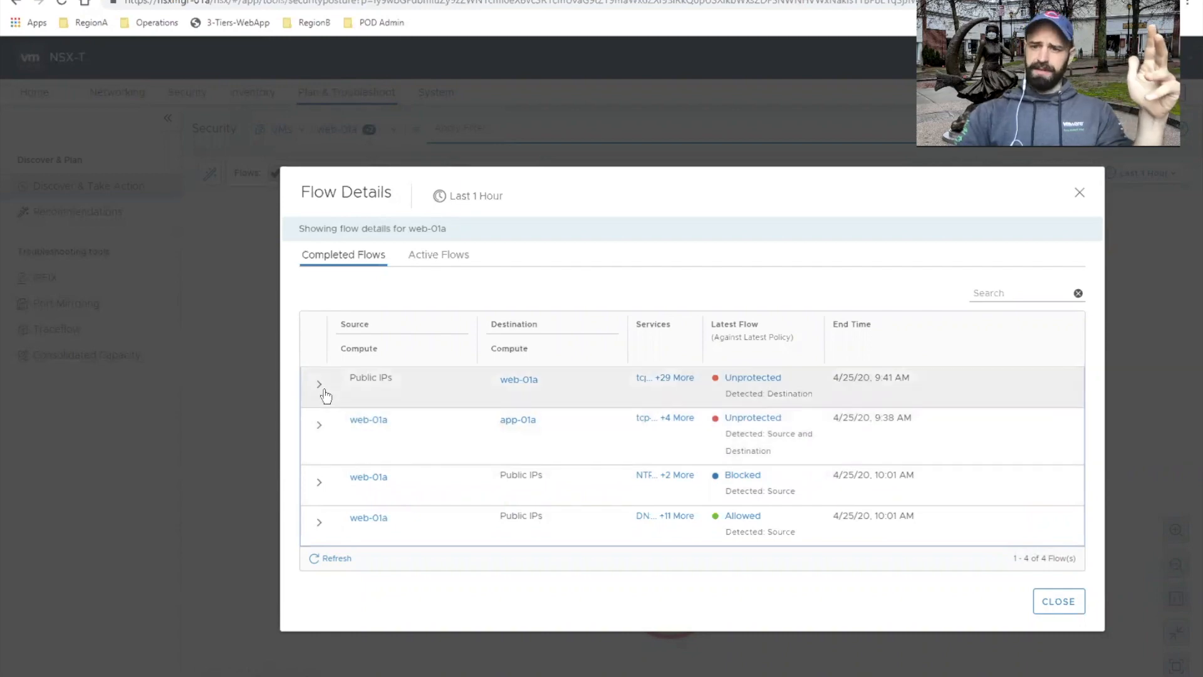
left_click(322, 389)
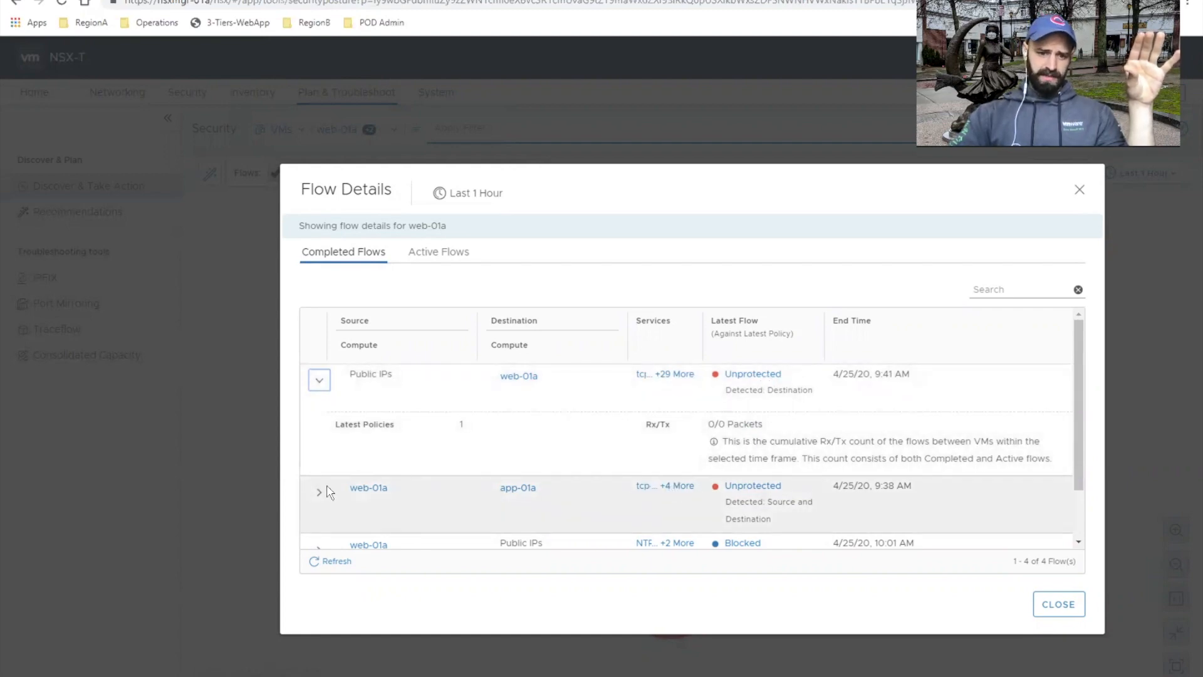
Step: Expand the completed flow from web-01a to app-01a and inspect its port and services
left_click(318, 496)
scroll(552, 483, "down", 2)
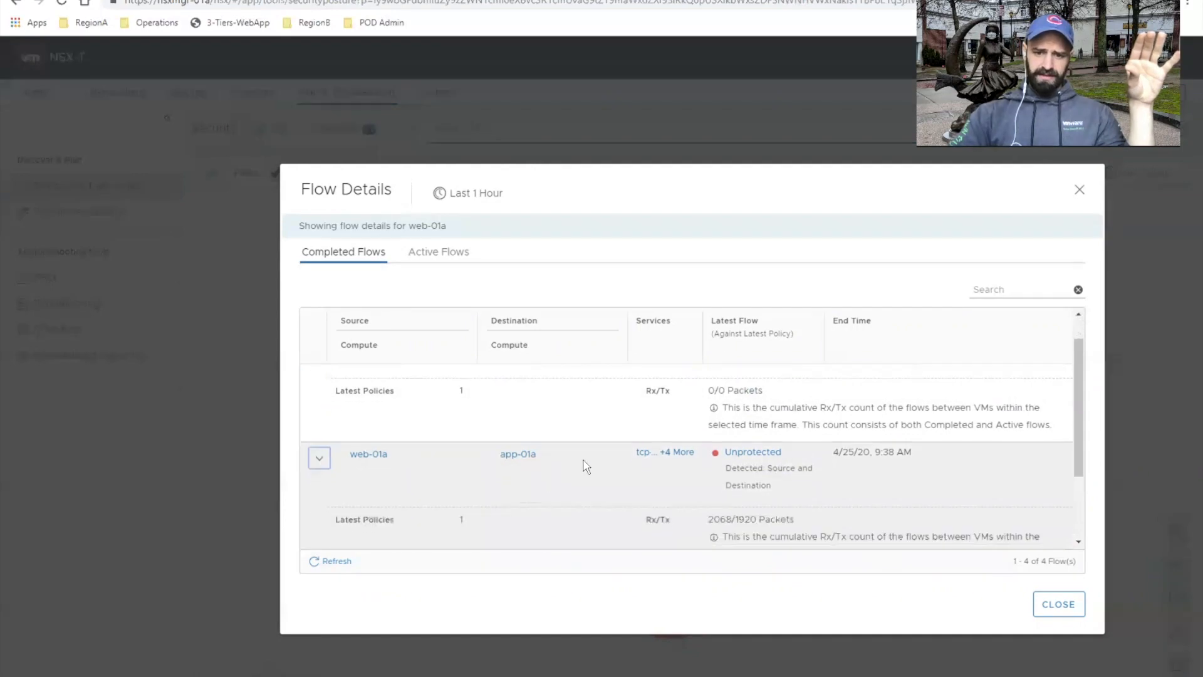
left_click(657, 445)
scroll(658, 441, "down", 3)
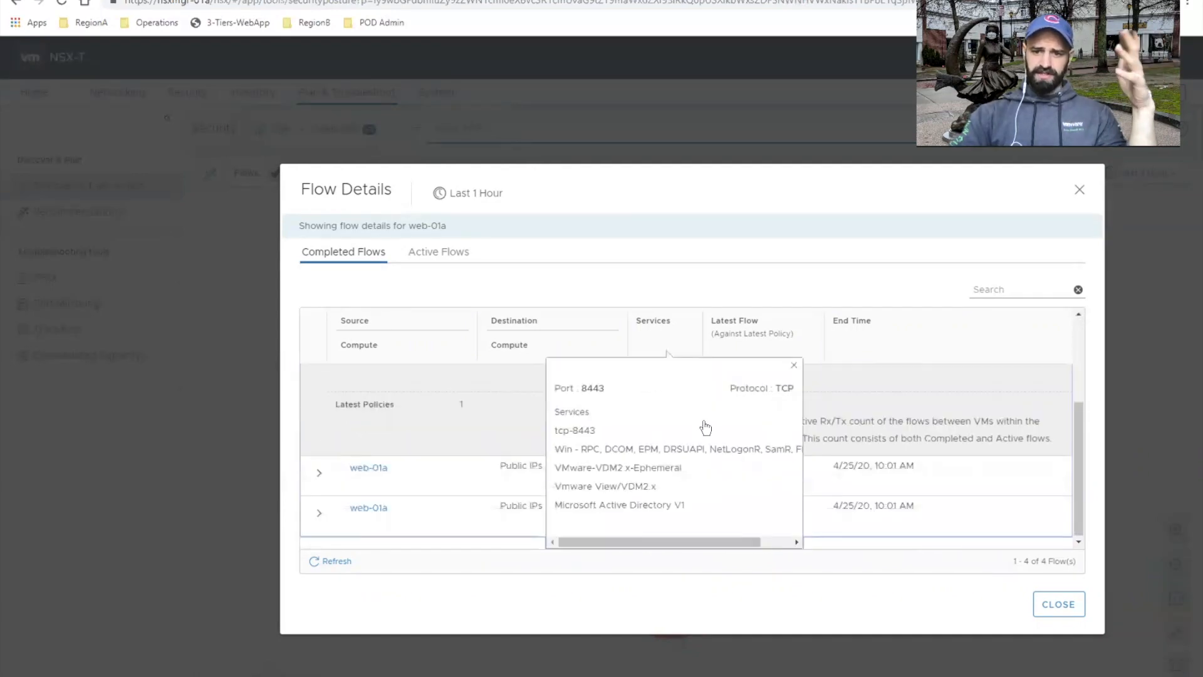
left_click(794, 366)
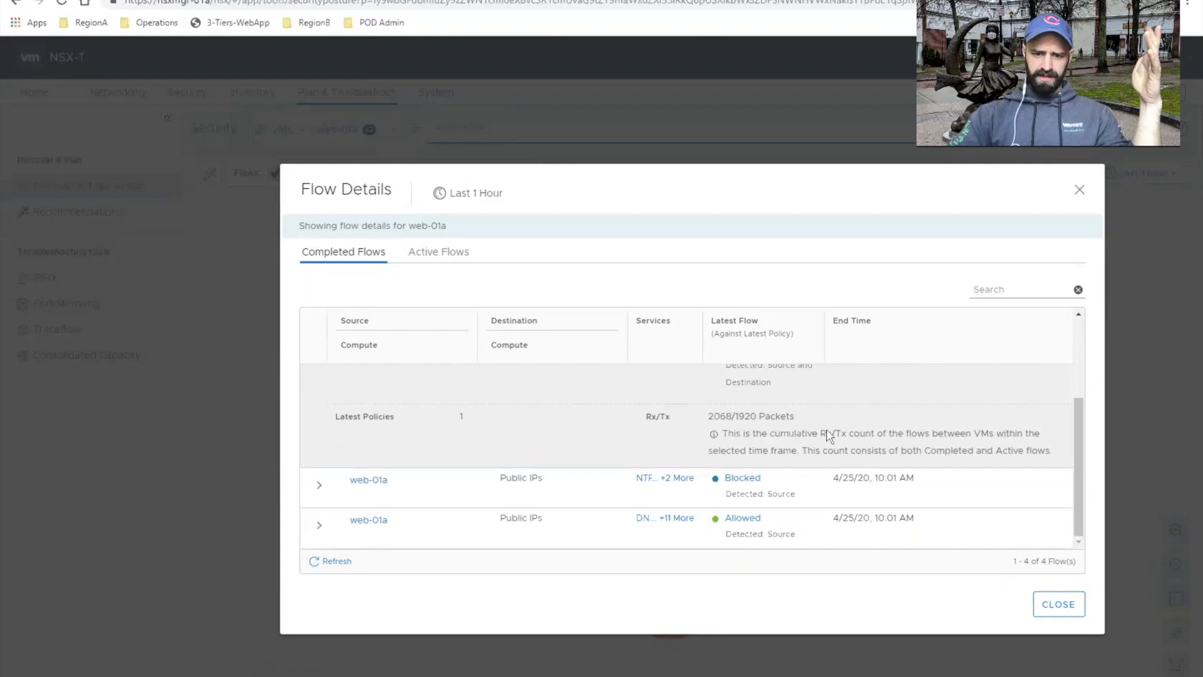
Step: Review web-01a's completed flows and inspect the rule IDs behind the blocked flow to Public IPs
scroll(827, 430, "up", 3)
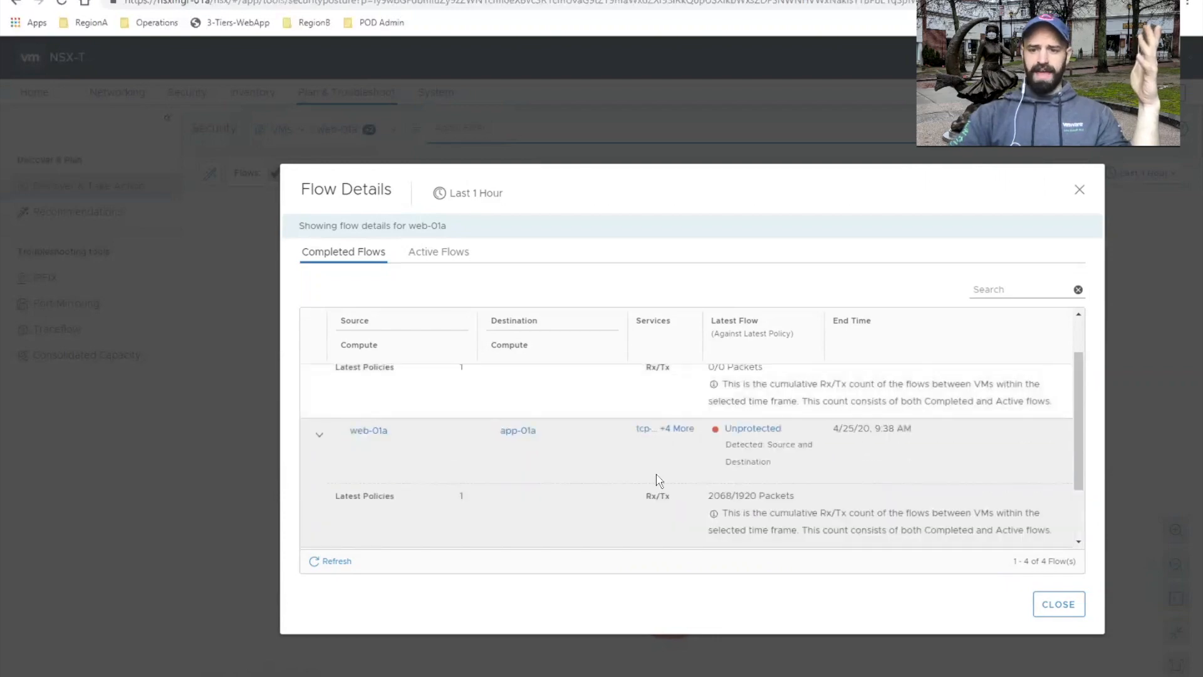
scroll(800, 487, "up", 2)
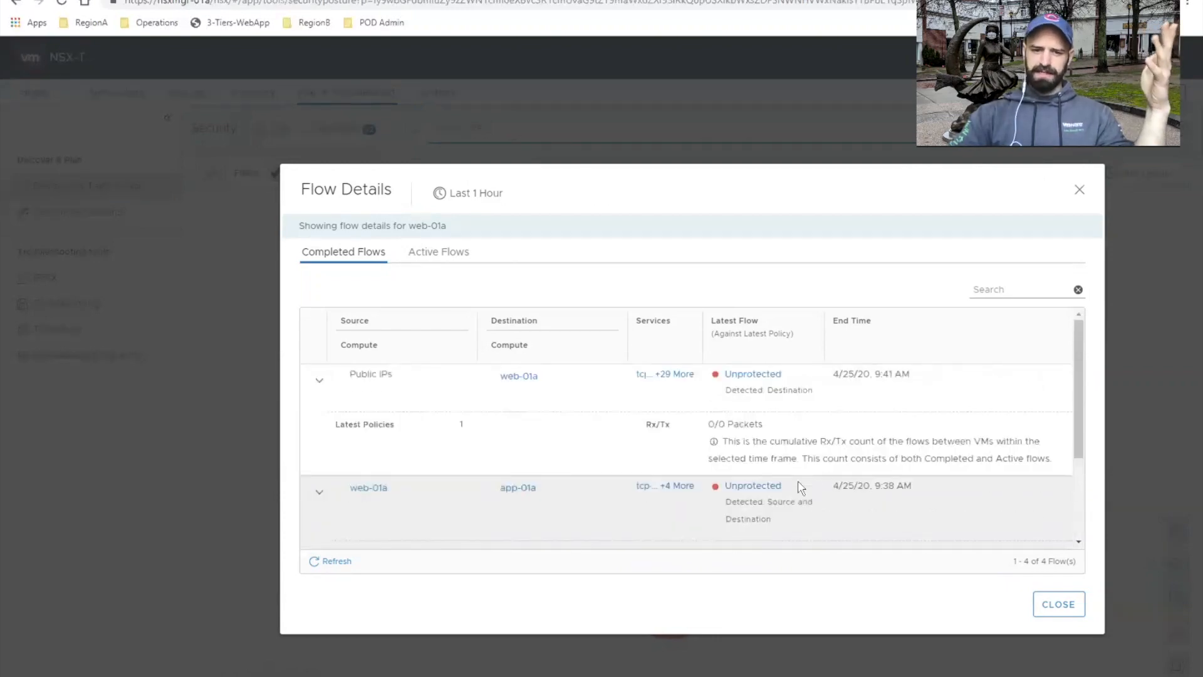
scroll(800, 487, "down", 2)
scroll(800, 487, "down", 2)
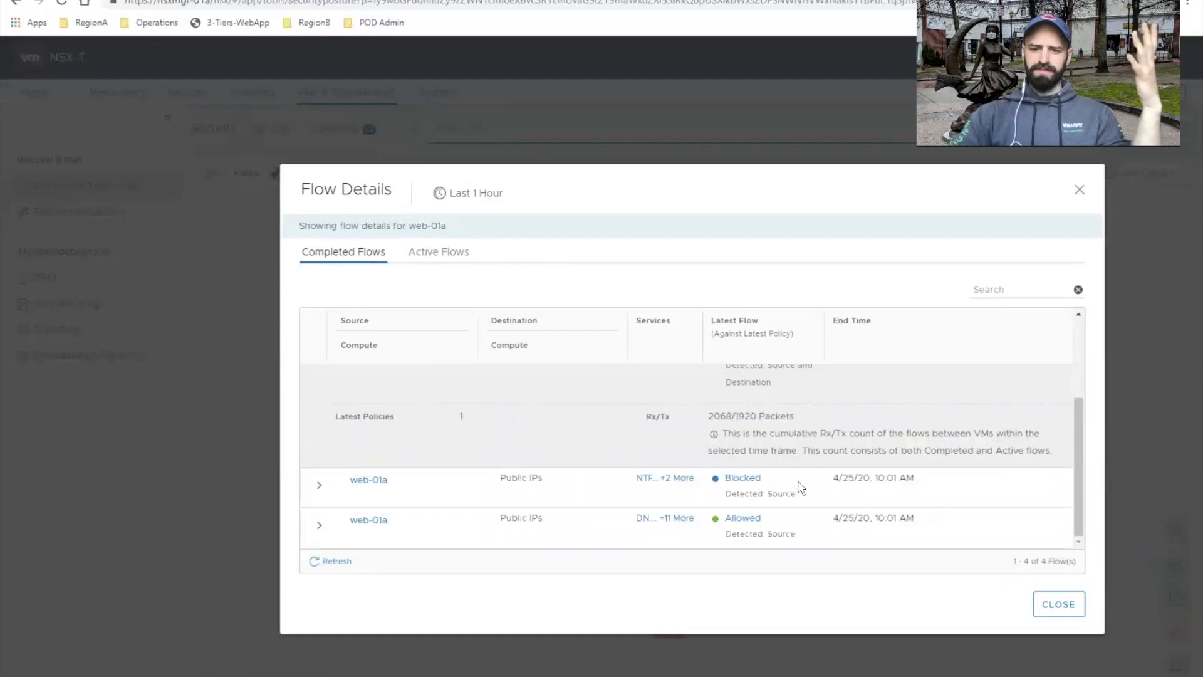
left_click(745, 479)
scroll(775, 488, "down", 1)
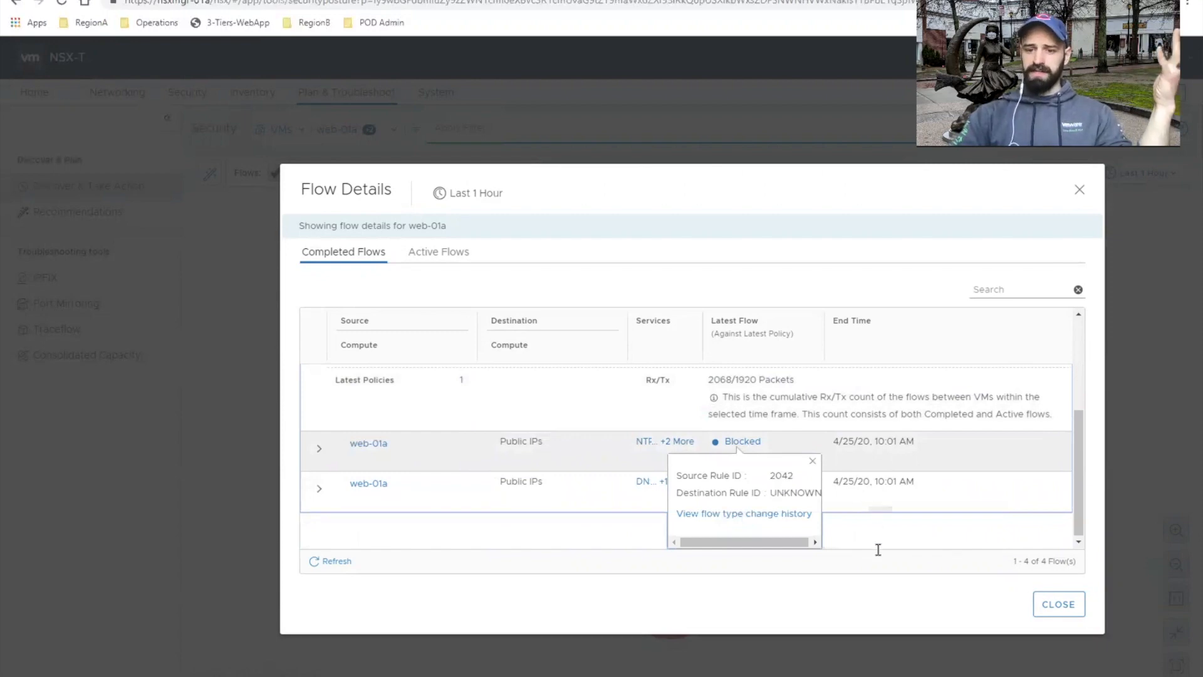
left_click(865, 591)
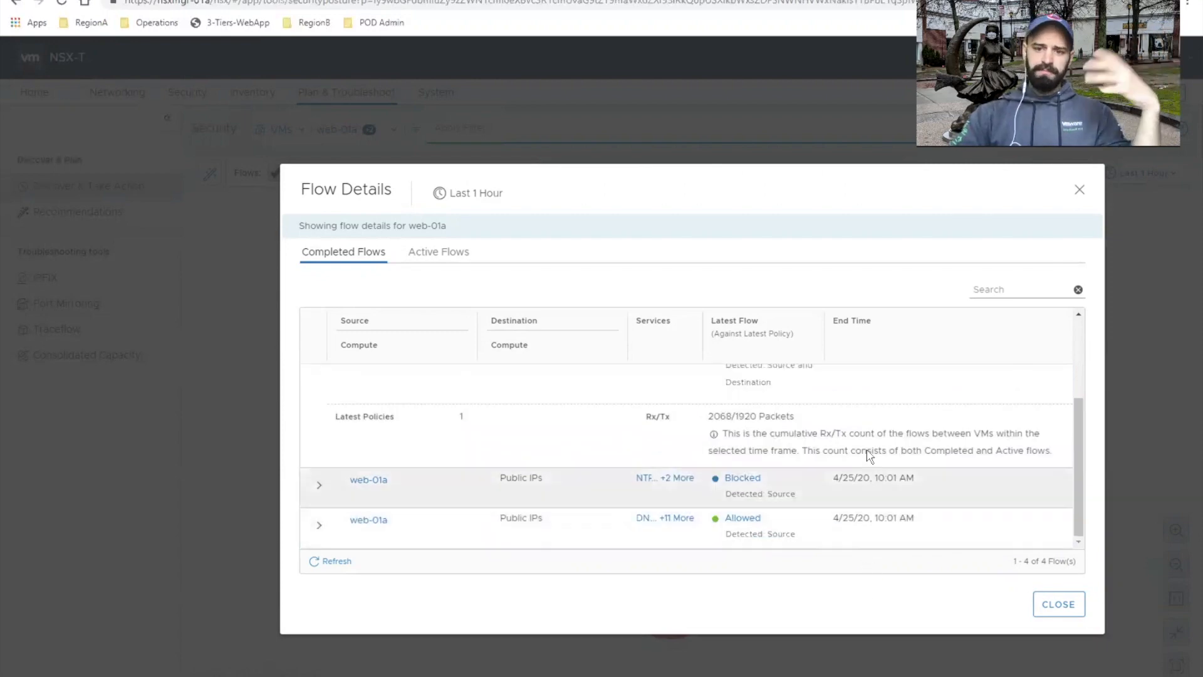
scroll(868, 456, "up", 3)
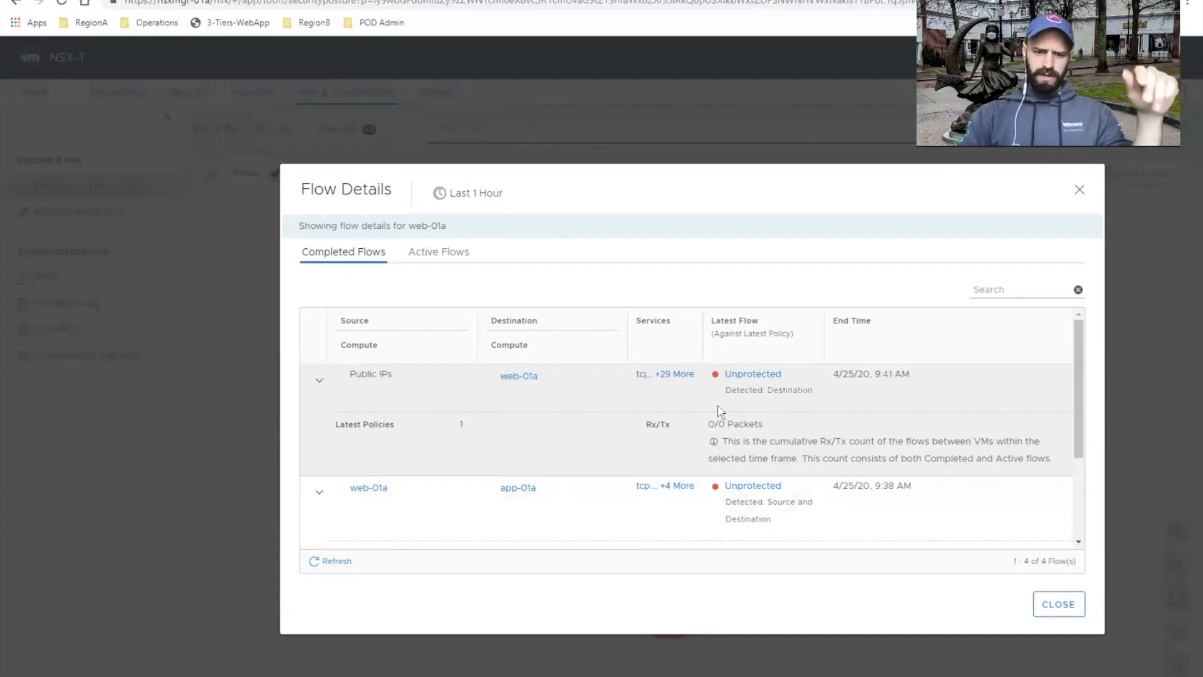
Step: Compare web-01a's active flows with its open SSH session in PuTTY, and close the flow details
left_click(434, 252)
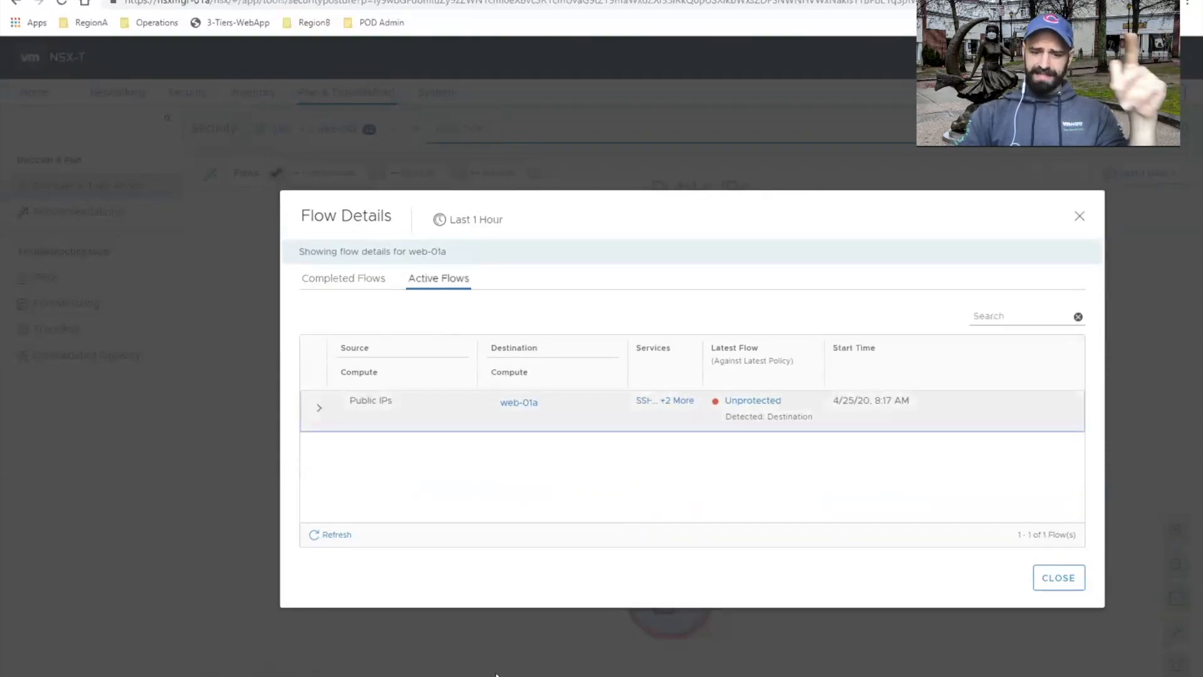
key("alt+Tab")
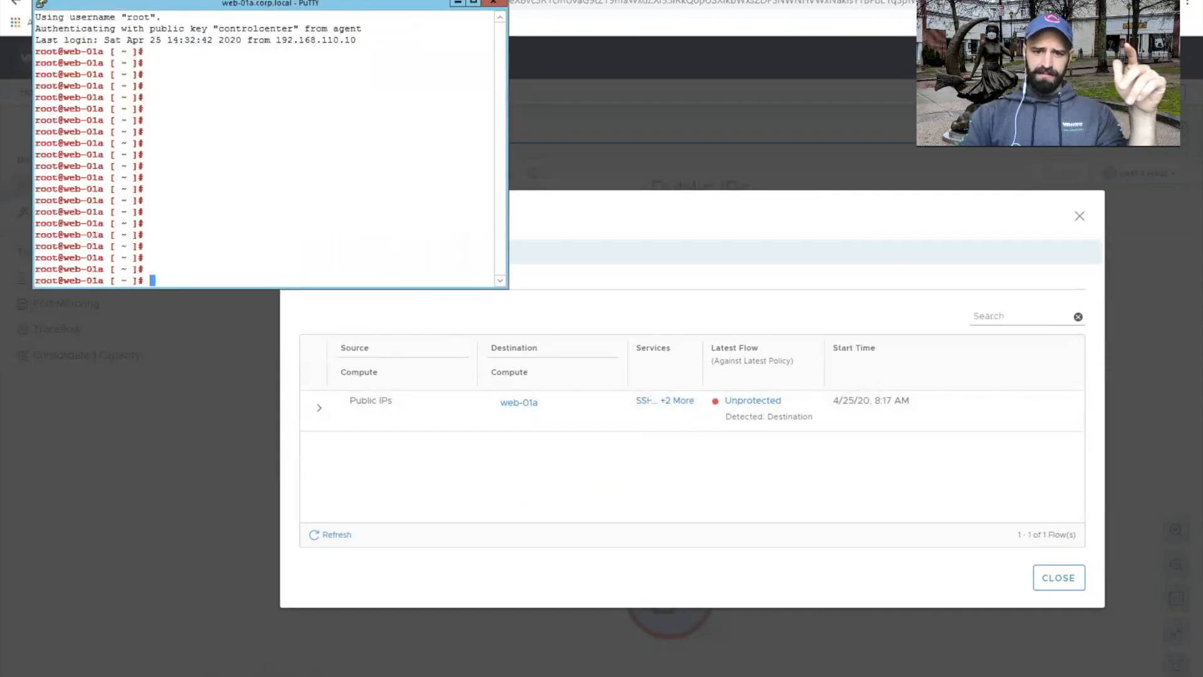
key("Return")
key("Return")
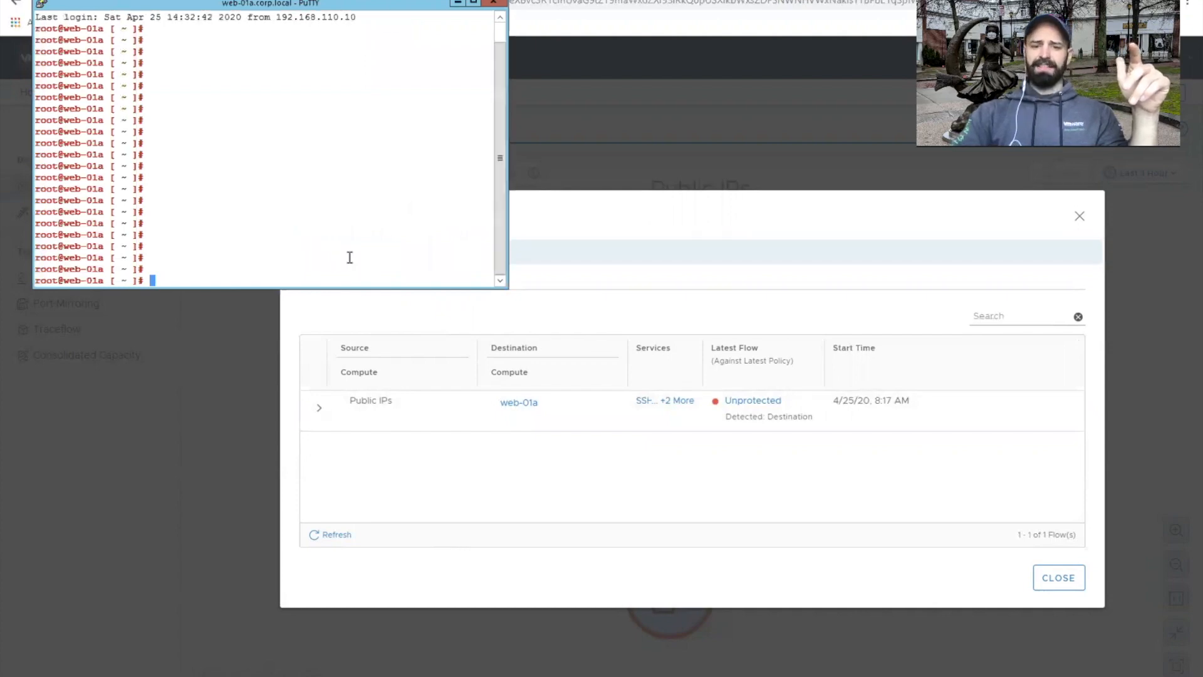
key("alt+Tab")
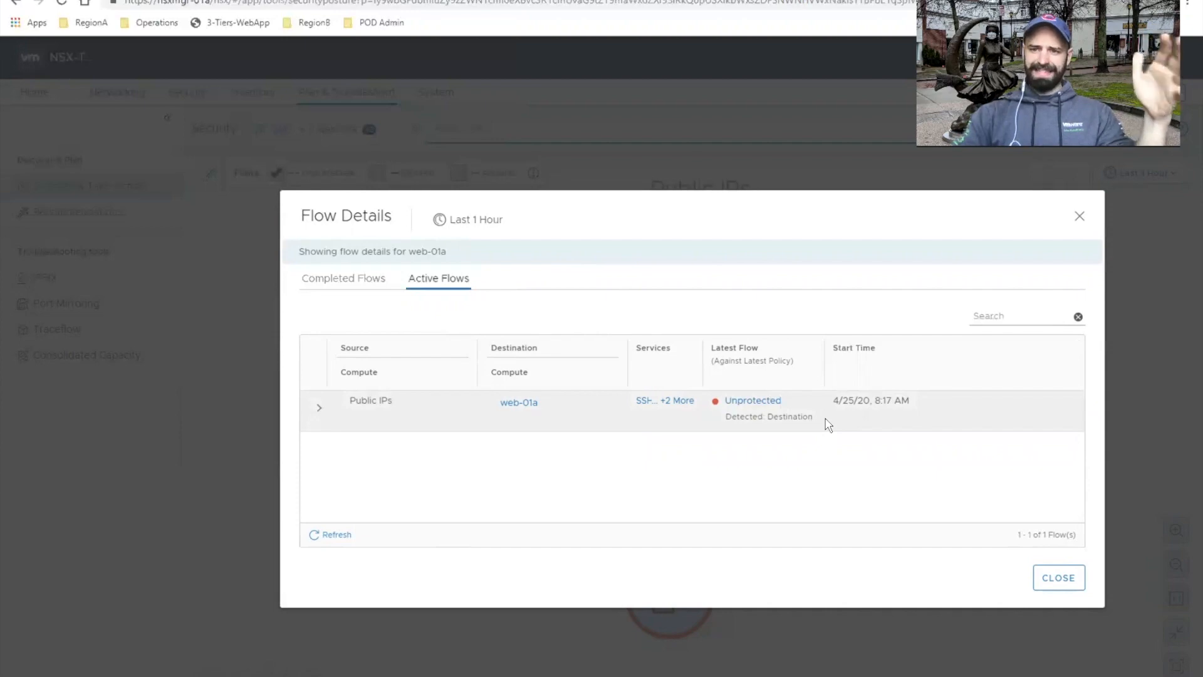
left_click(489, 671)
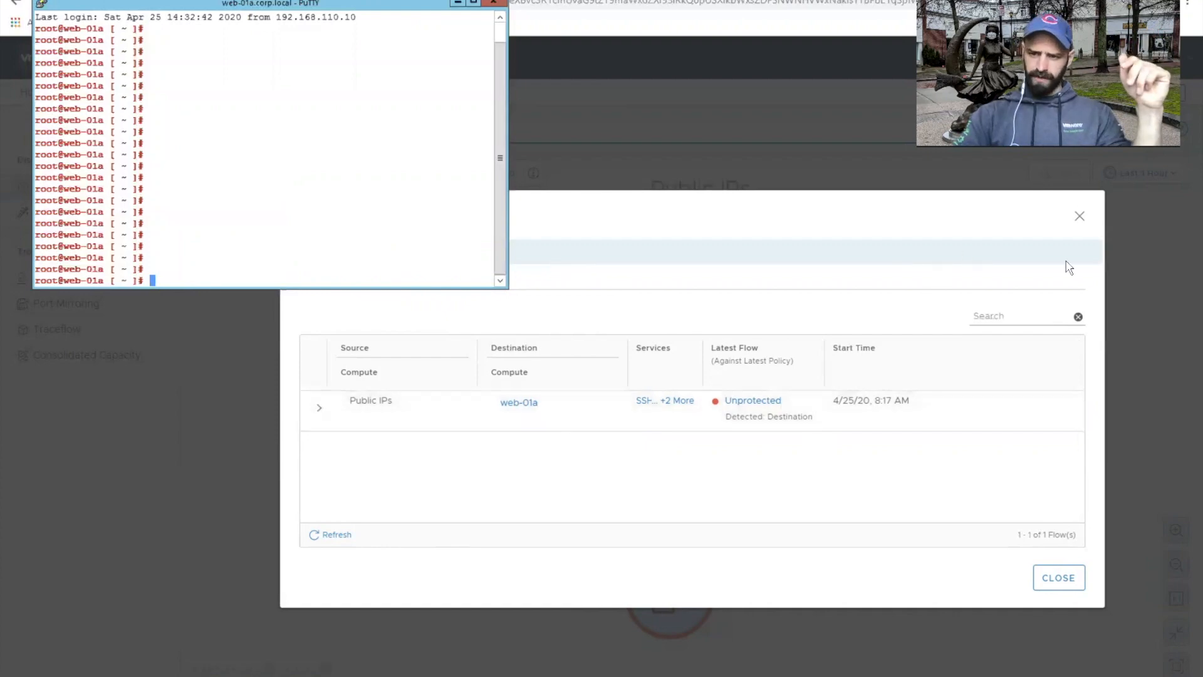
left_click(1083, 224)
left_click(1083, 225)
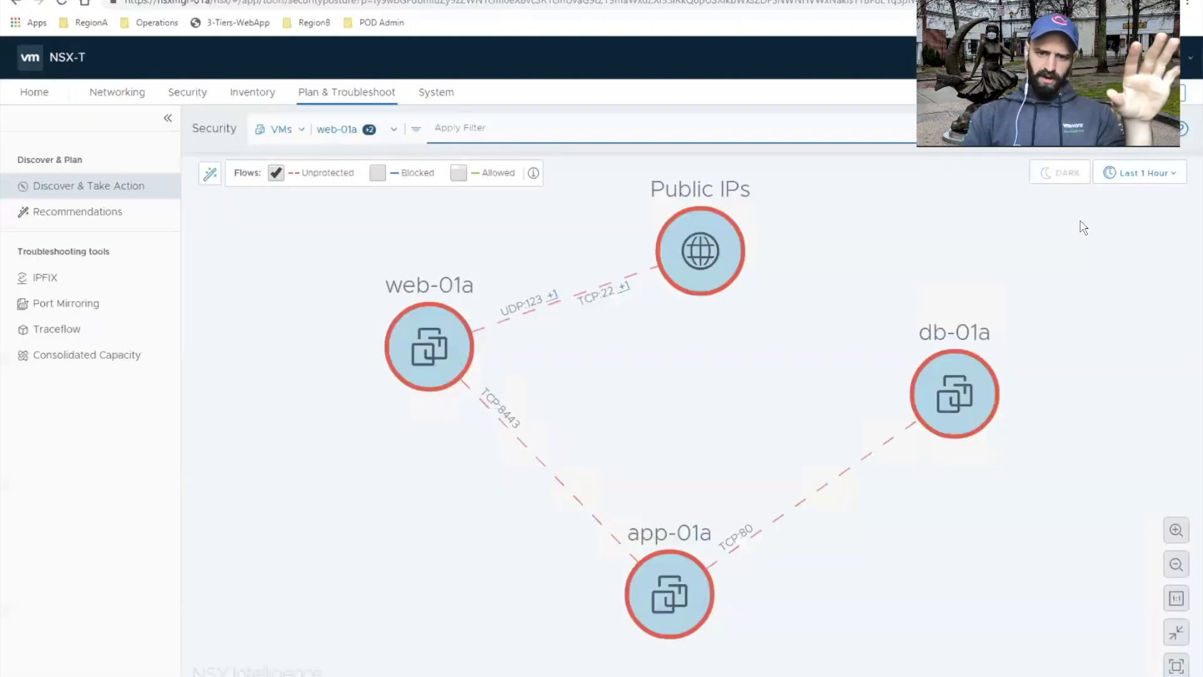
Step: Clear the notifications in the Recommendations view and open Web-app-lab's recommended rules, groups and services for review
left_click(119, 221)
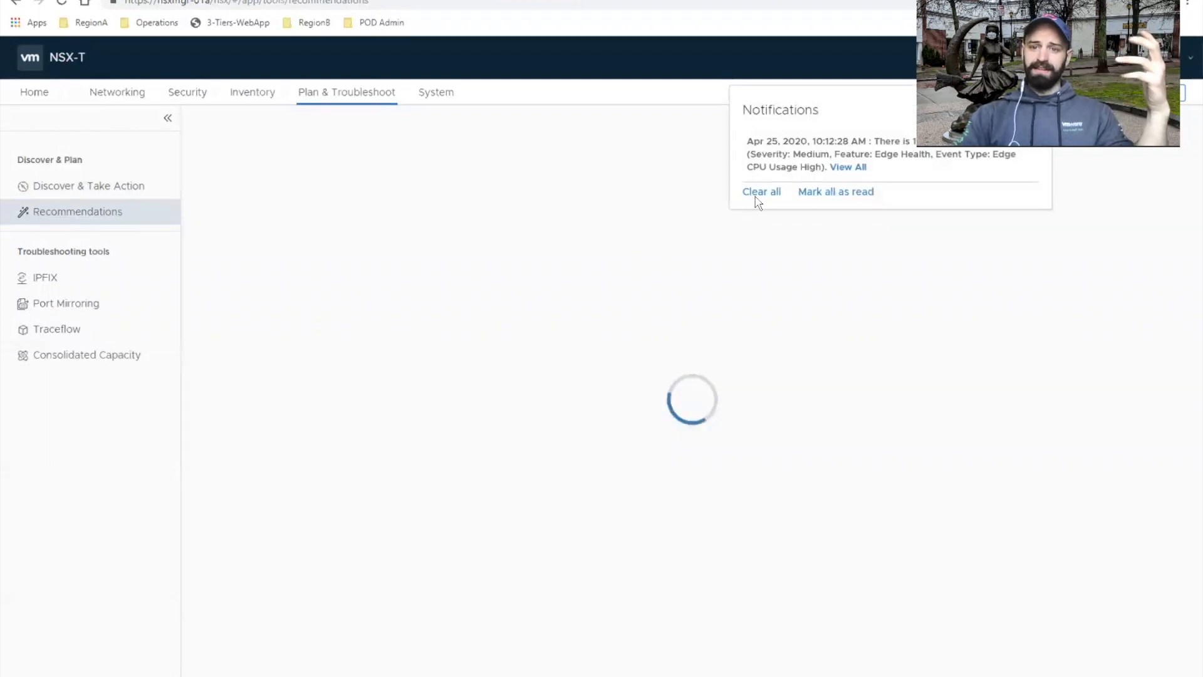
left_click(760, 194)
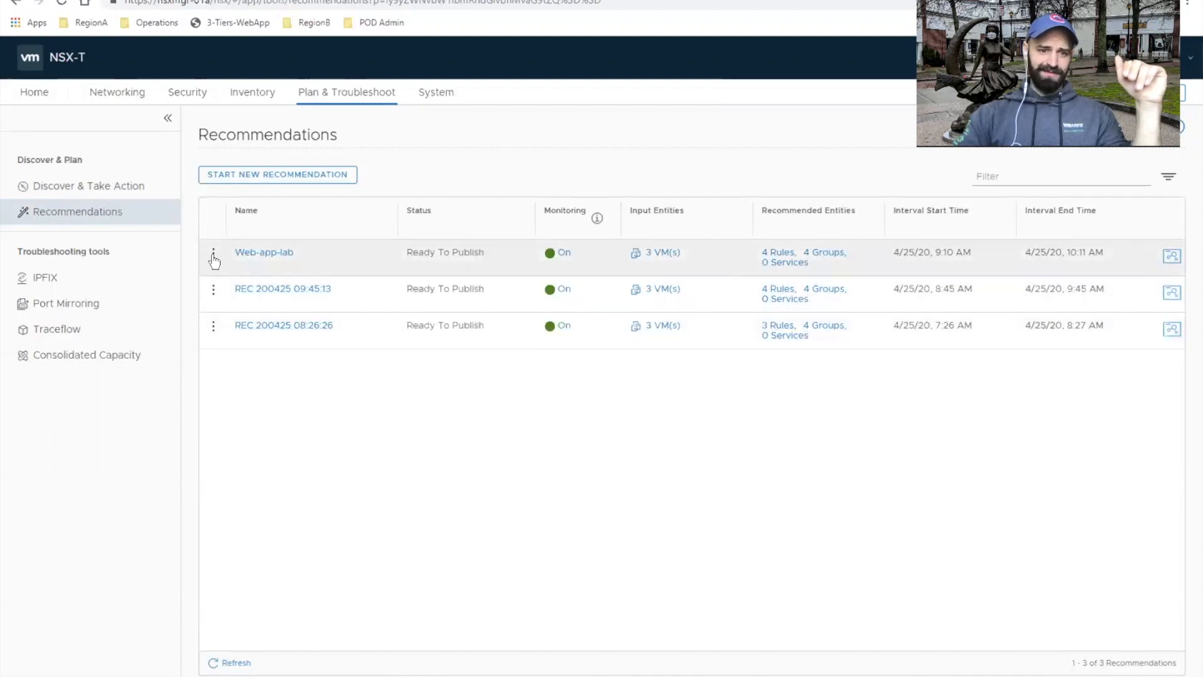
left_click(213, 256)
left_click(317, 432)
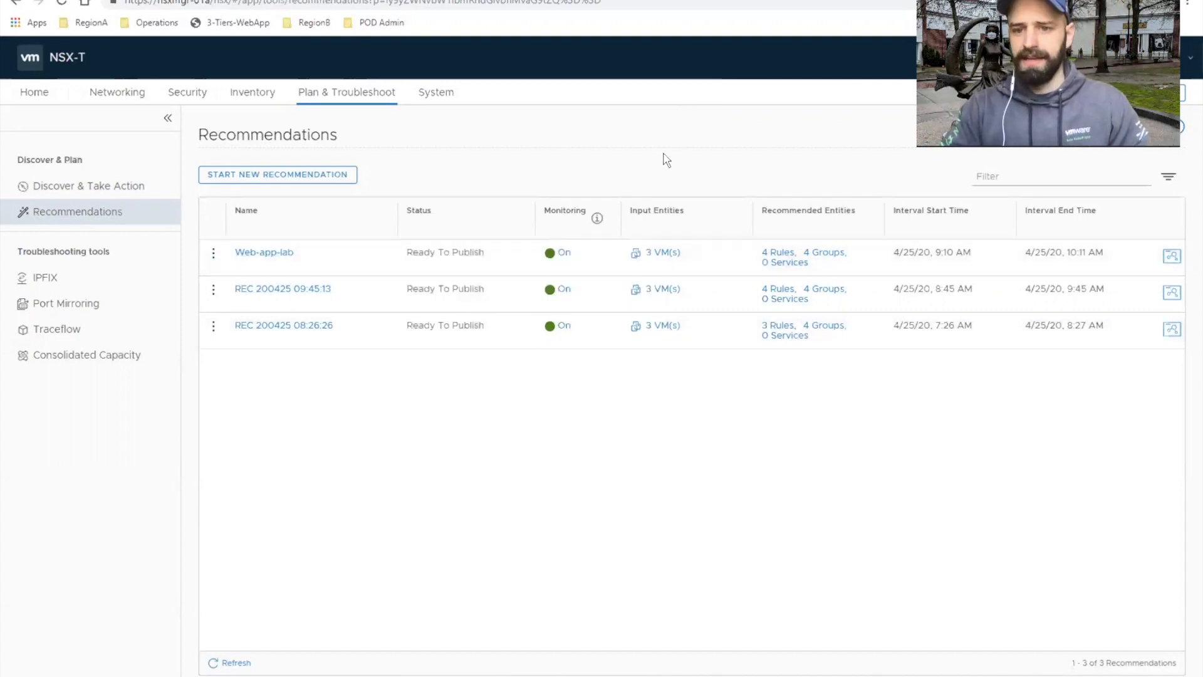
left_click(785, 263)
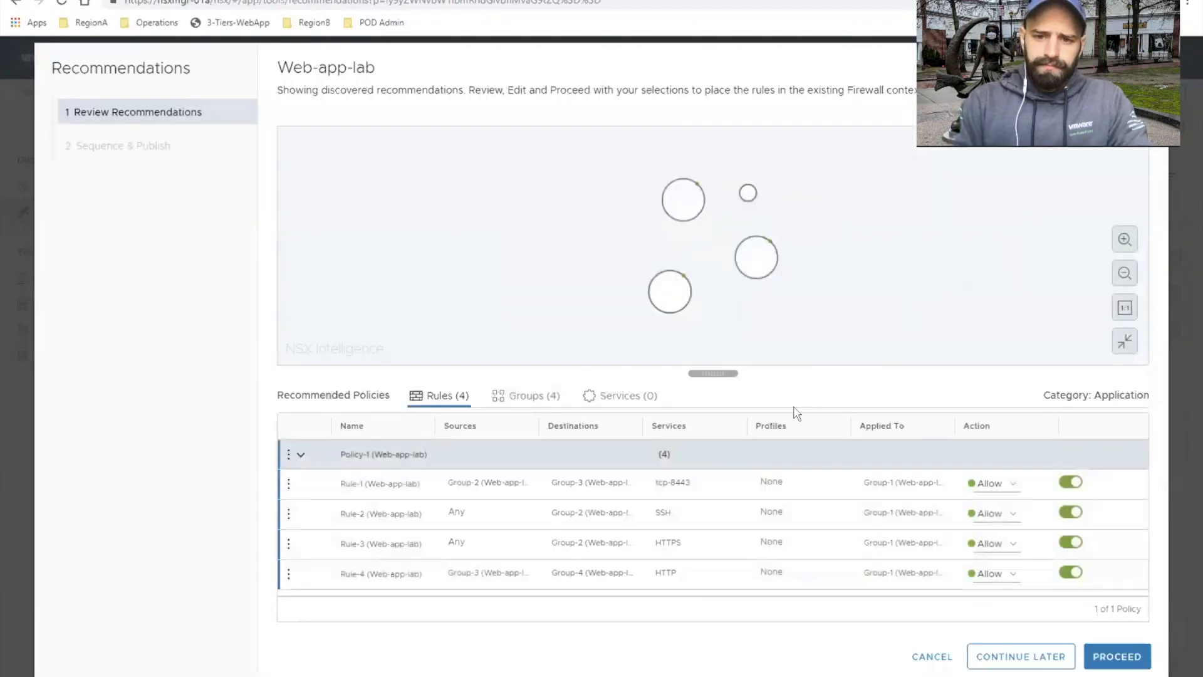
Step: Inspect Any, Group-2 and the other recommended groups and their connections in the Web-app-lab map
left_click(1128, 244)
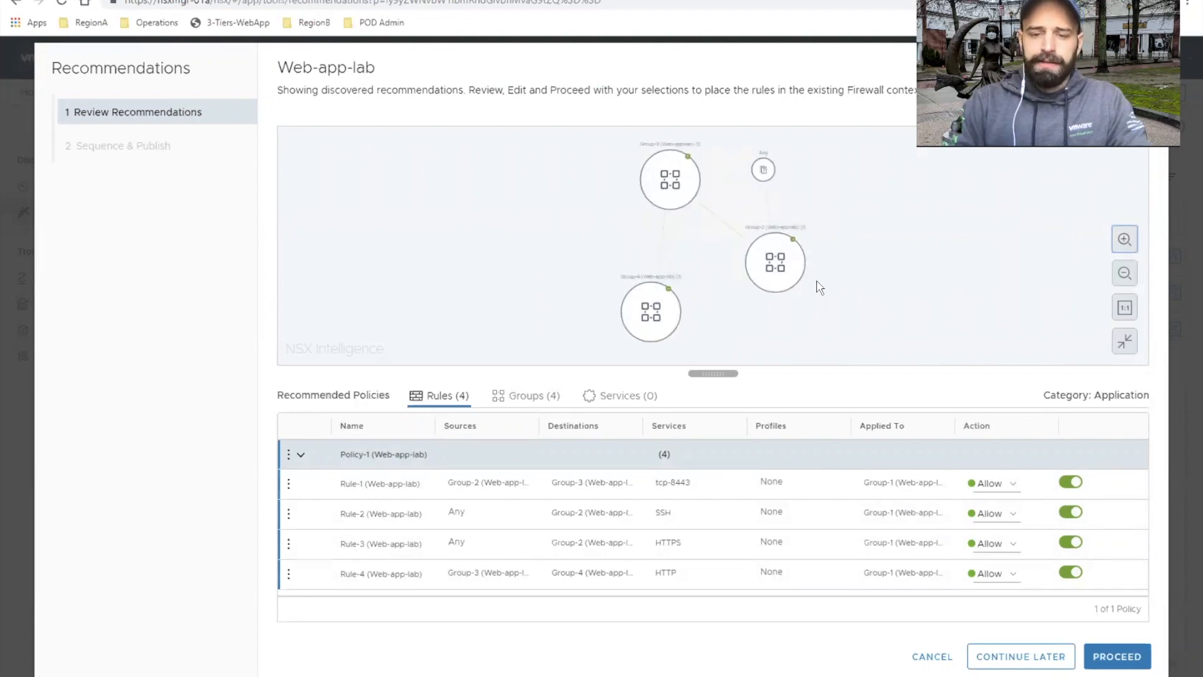
left_click(763, 169)
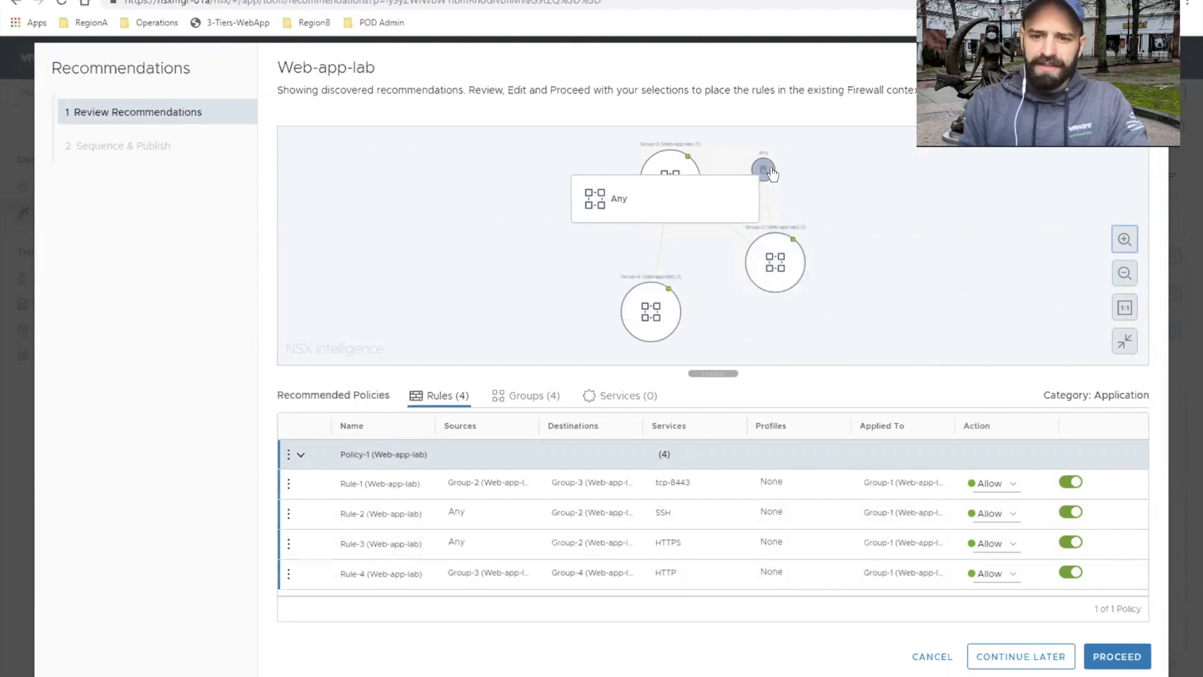
left_click(777, 275)
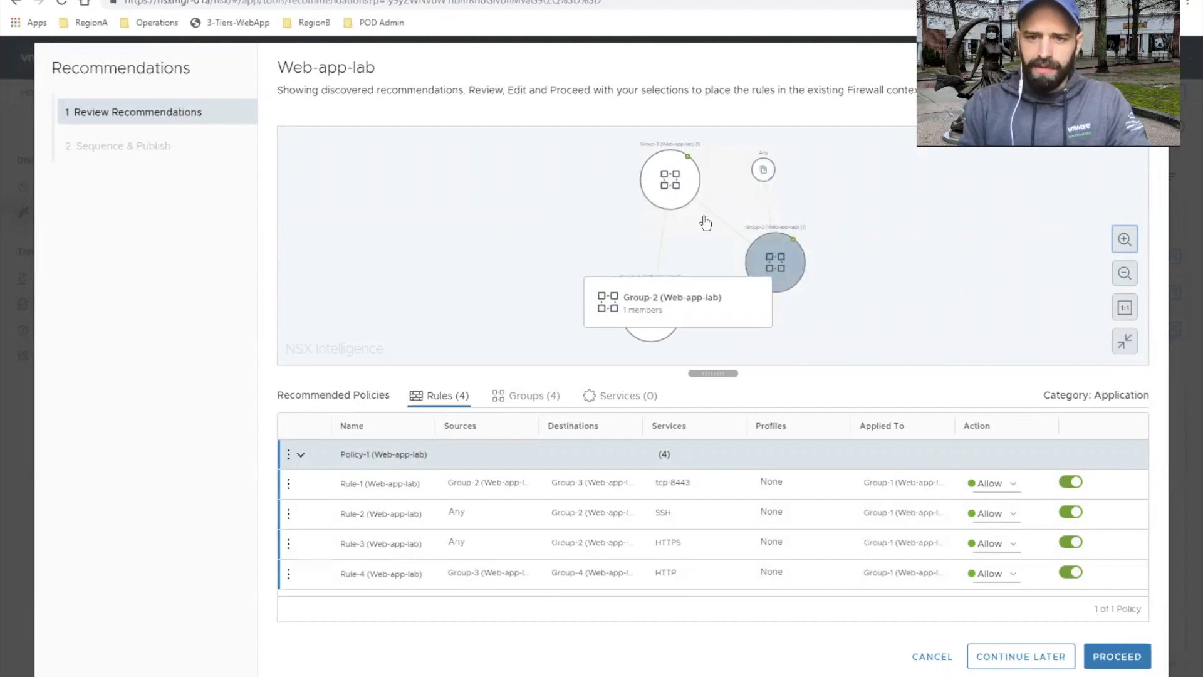
left_click(662, 329)
left_click(742, 267)
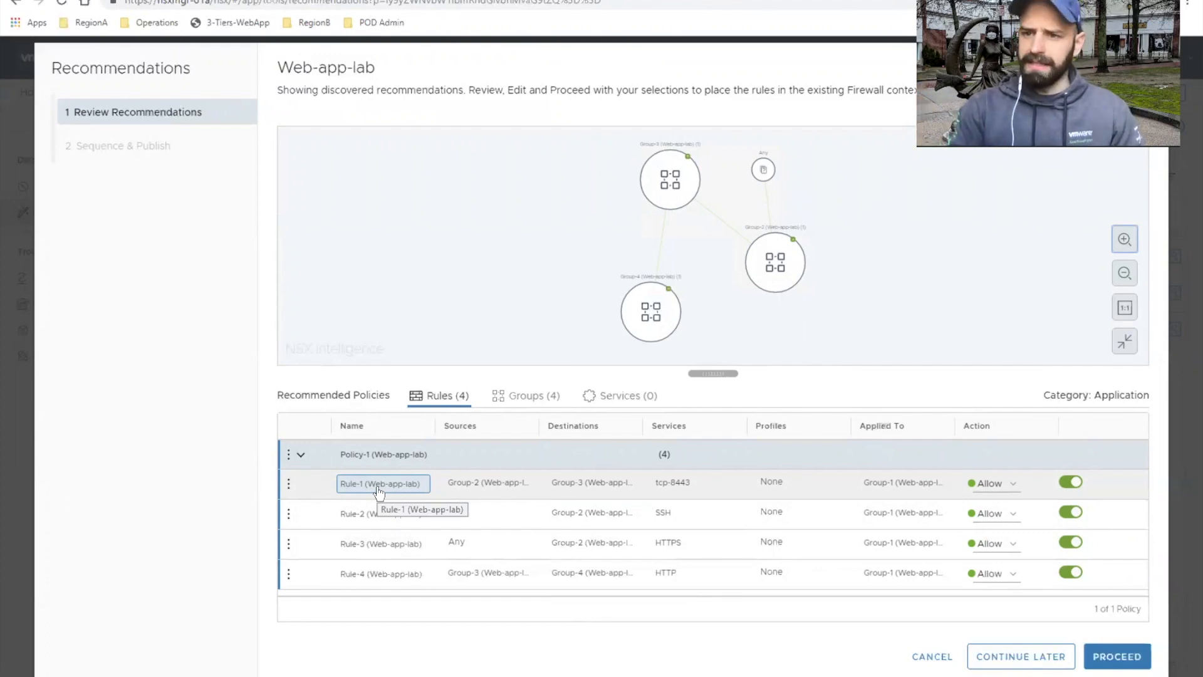
Step: Delete the recommended SSH rule Rule-2 and move the HTTPS rule Rule-3 above Rule-1
left_click(475, 525)
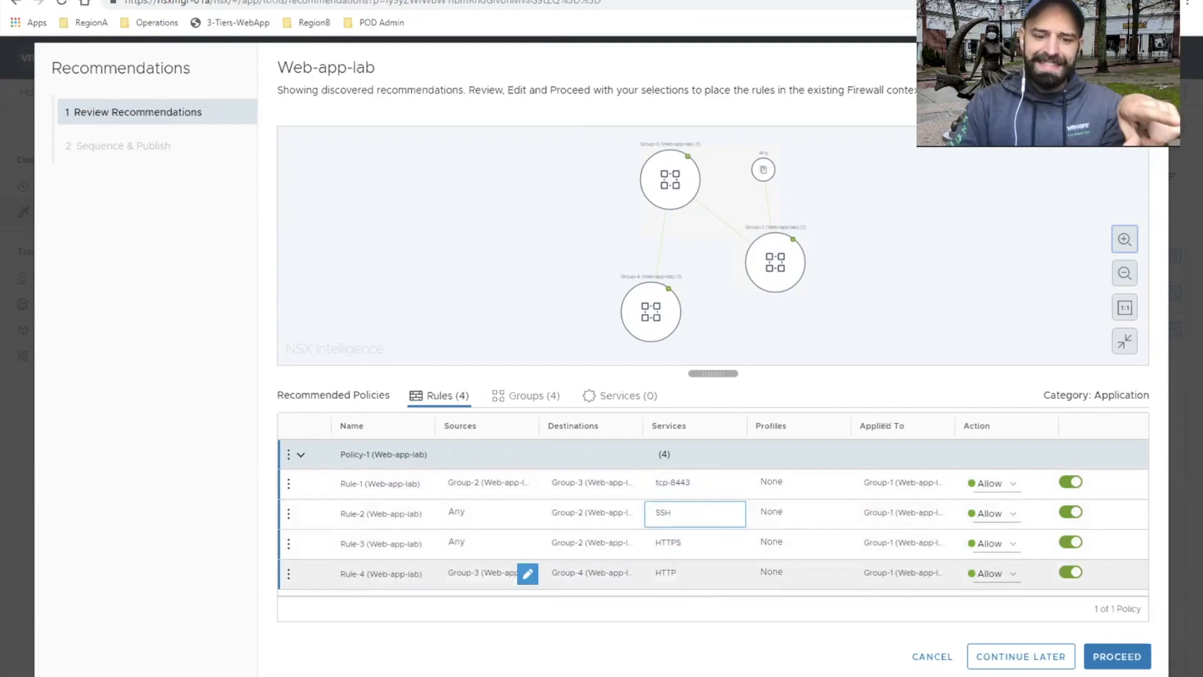
key("alt+Tab")
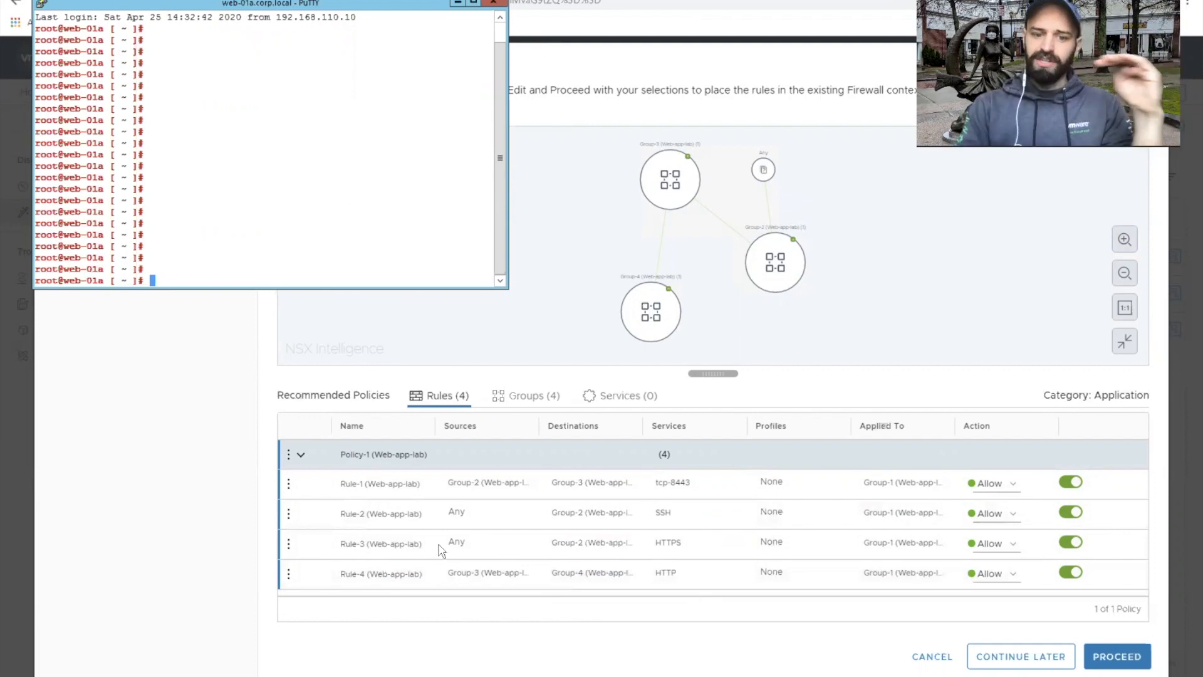
left_click(290, 515)
left_click(289, 514)
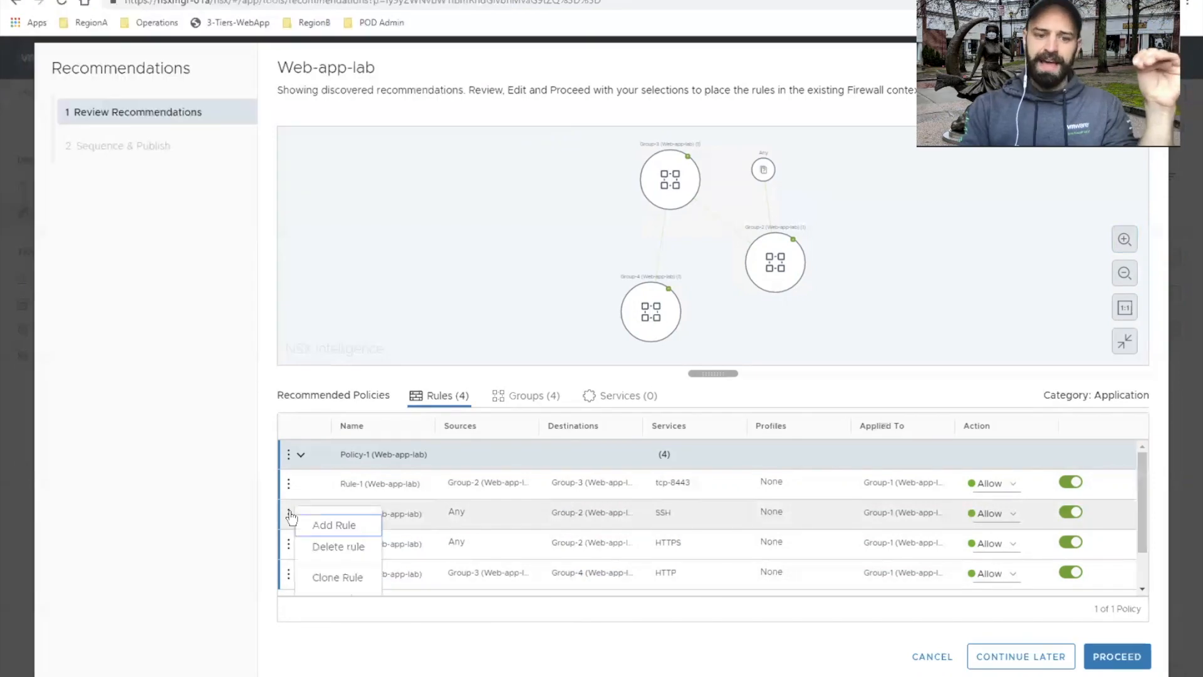
left_click(322, 551)
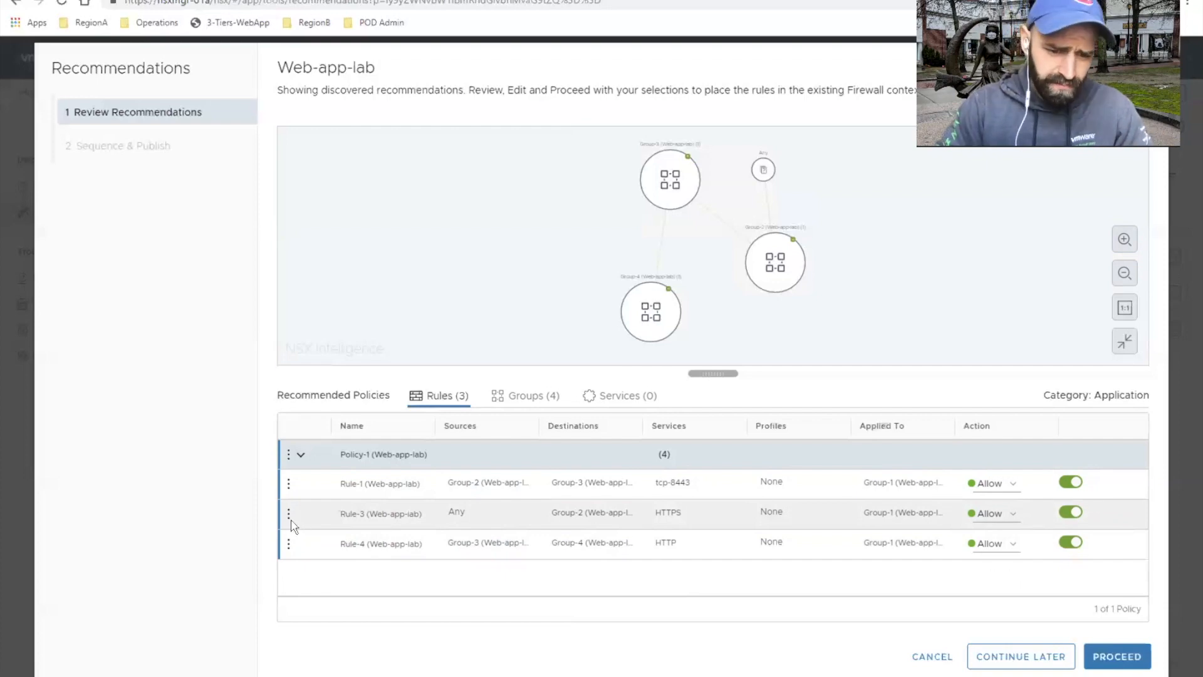
left_click_drag(291, 511, 290, 475)
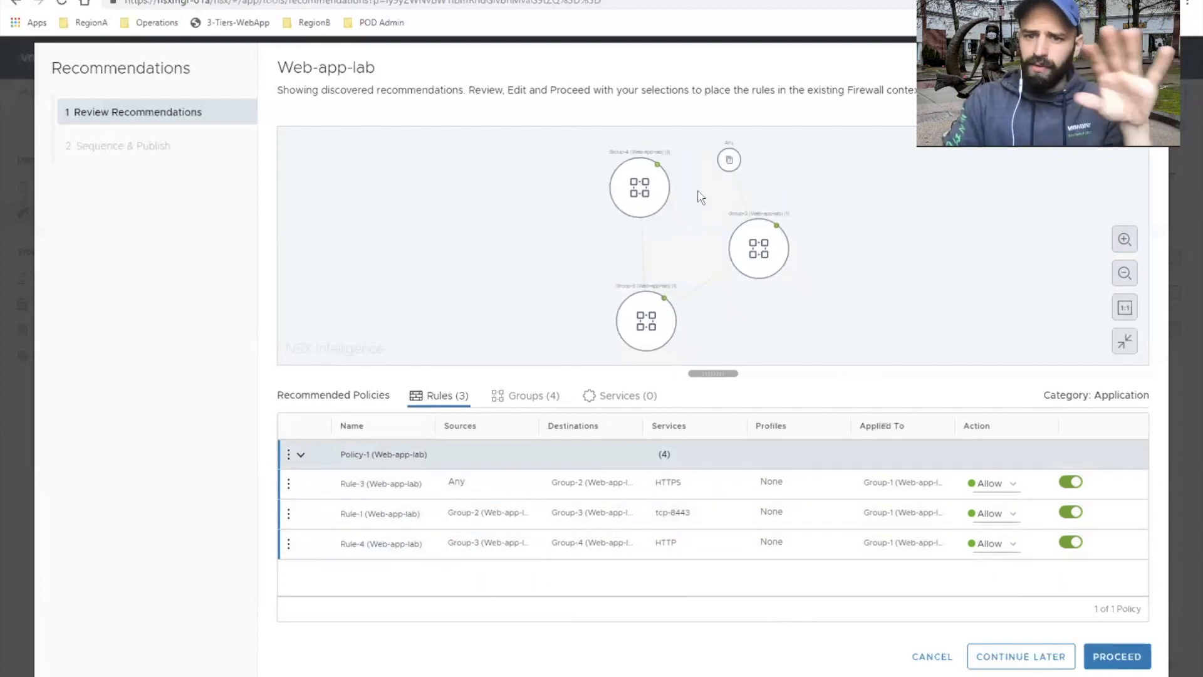
Step: View the virtual machine members of Group-2 and close the member list without changes
right_click(759, 245)
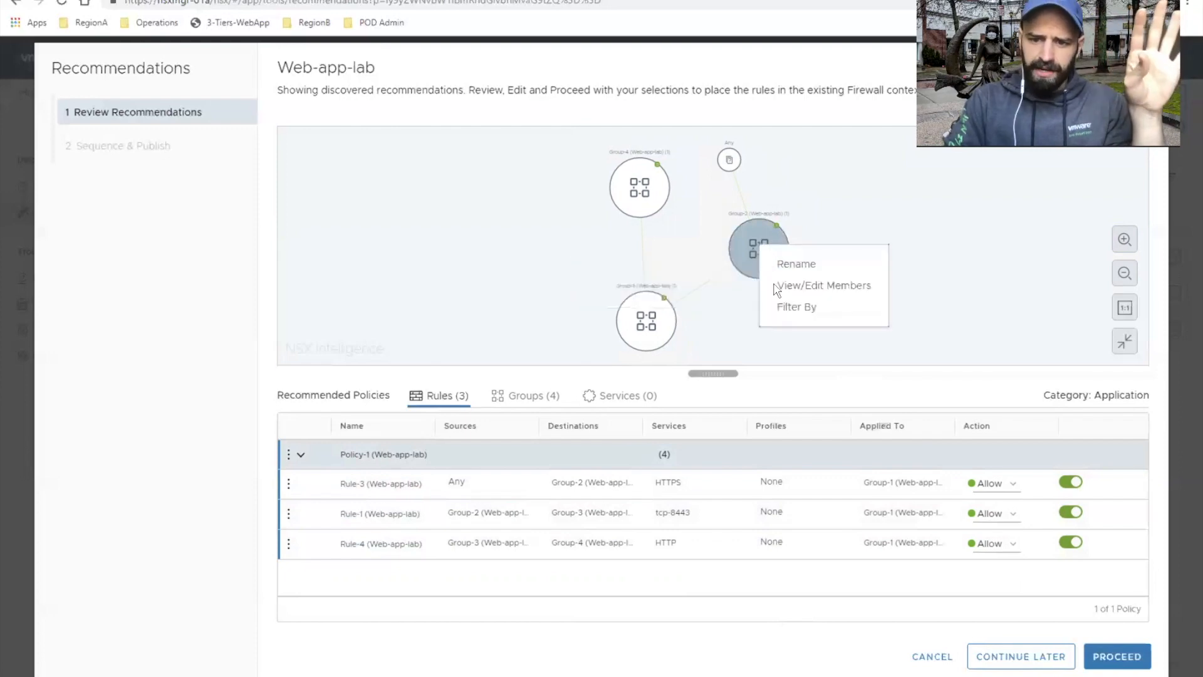
left_click(813, 288)
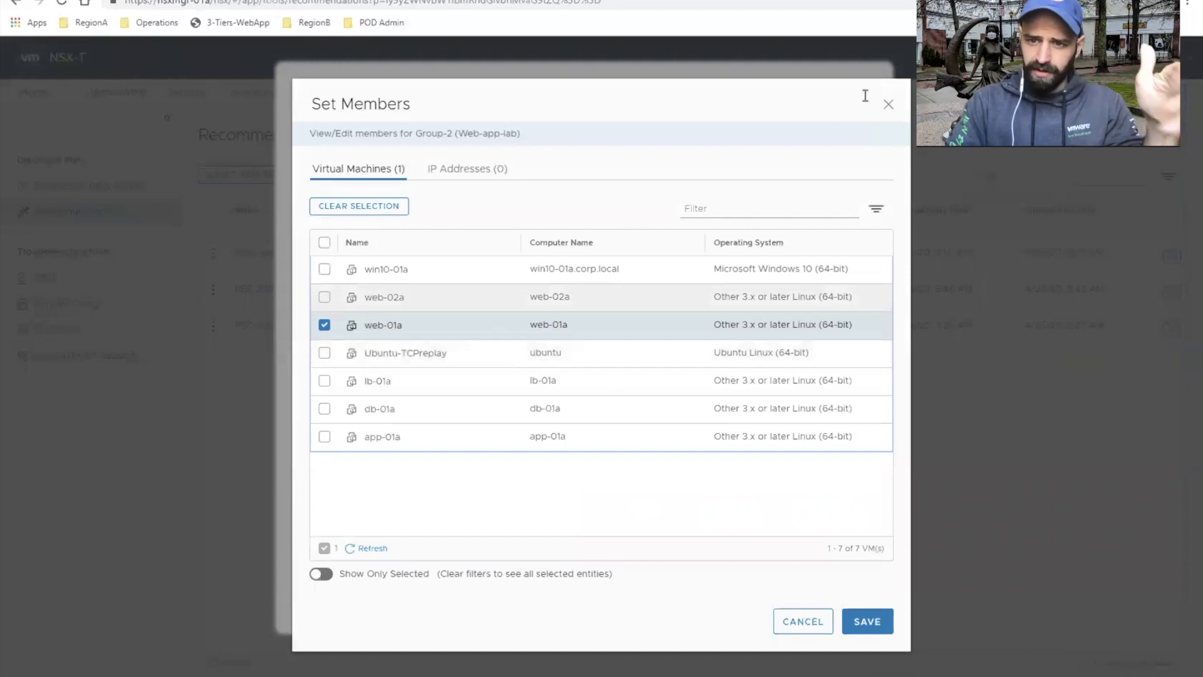
left_click(888, 105)
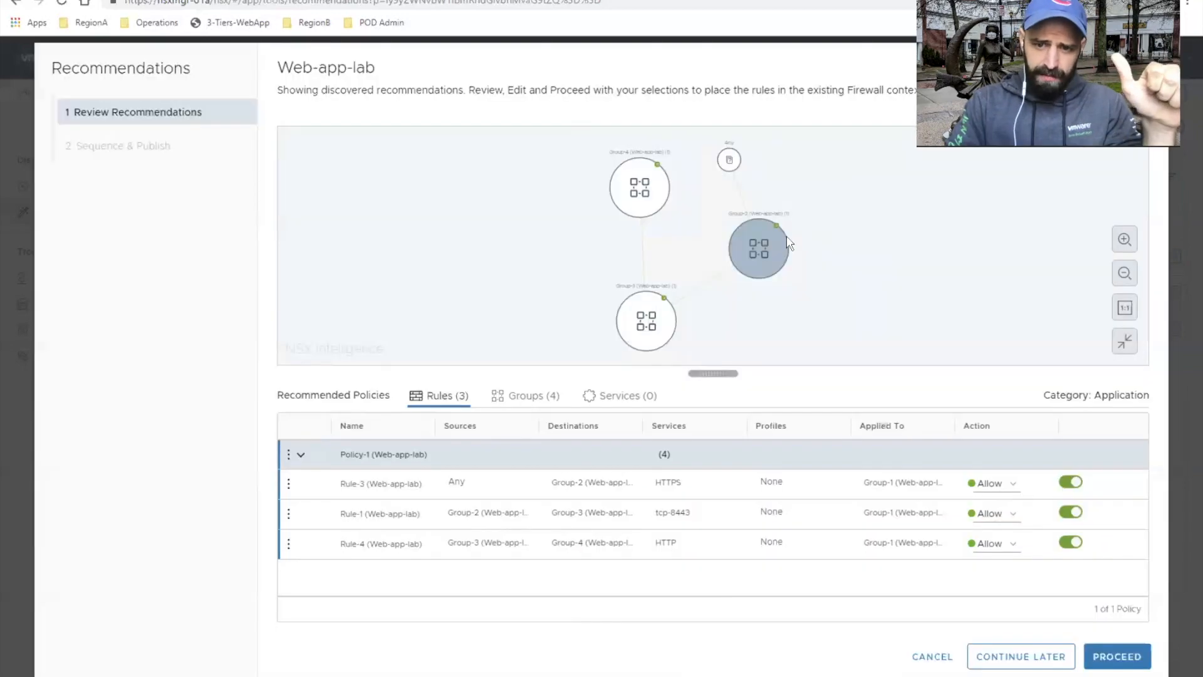
Step: Rename the recommended group Group-2 as Web-SG-1 in the map
right_click(759, 245)
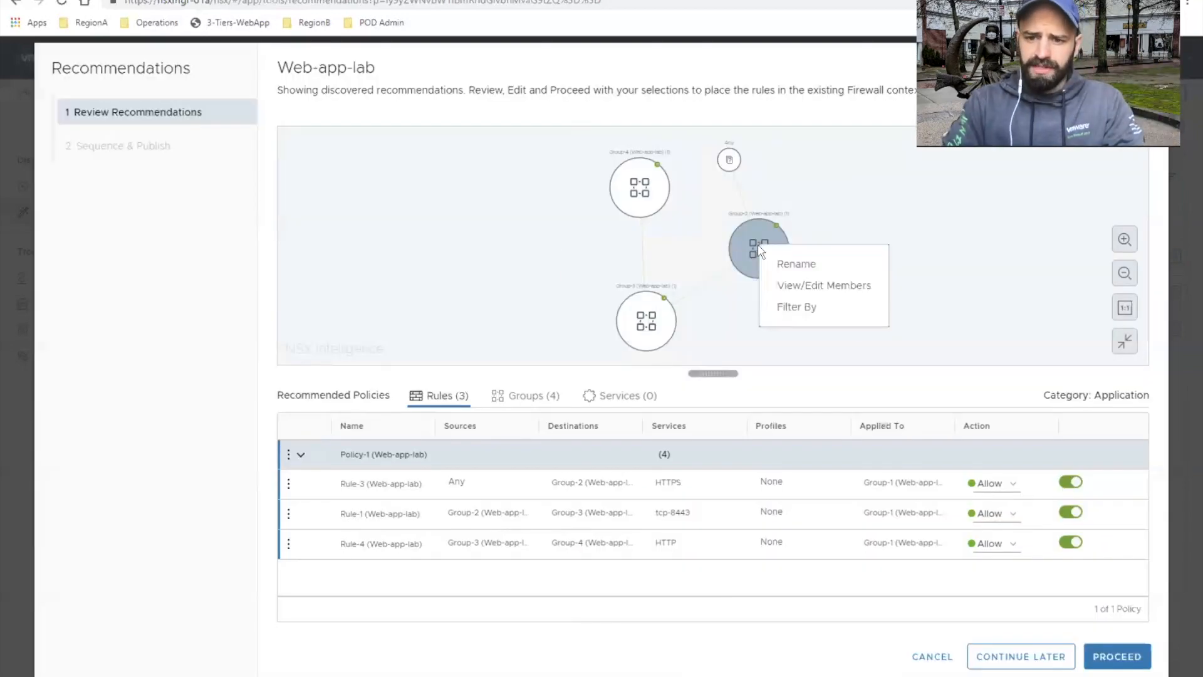
left_click(794, 273)
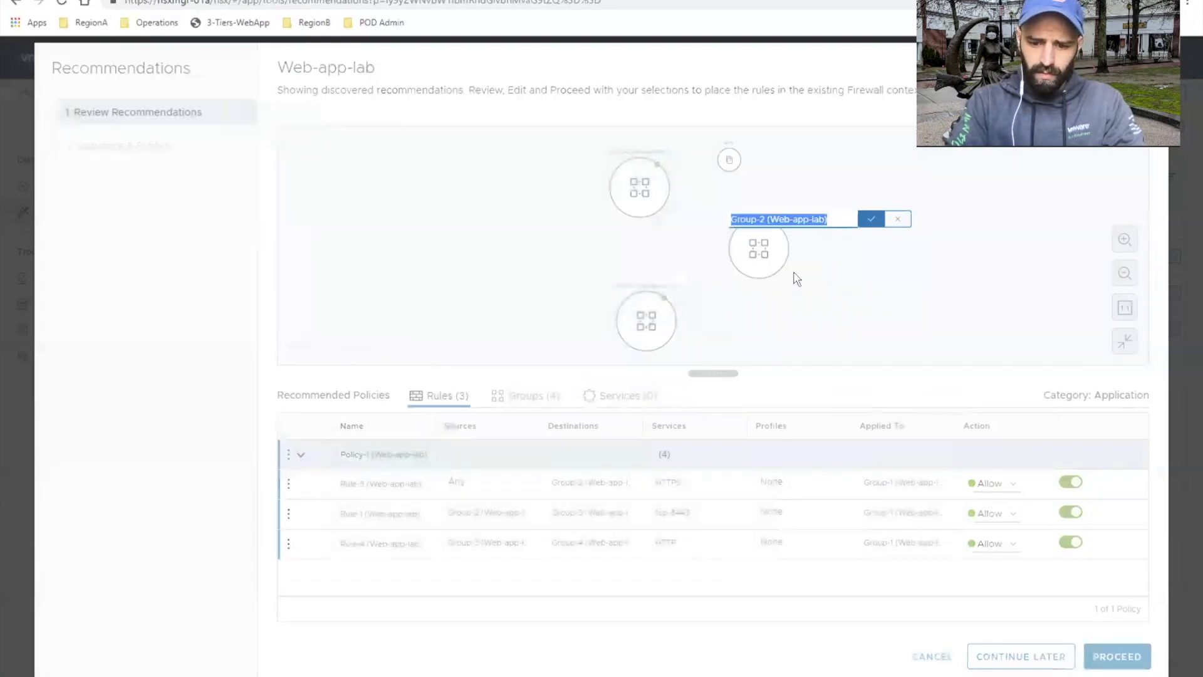
type("Web-SG-1")
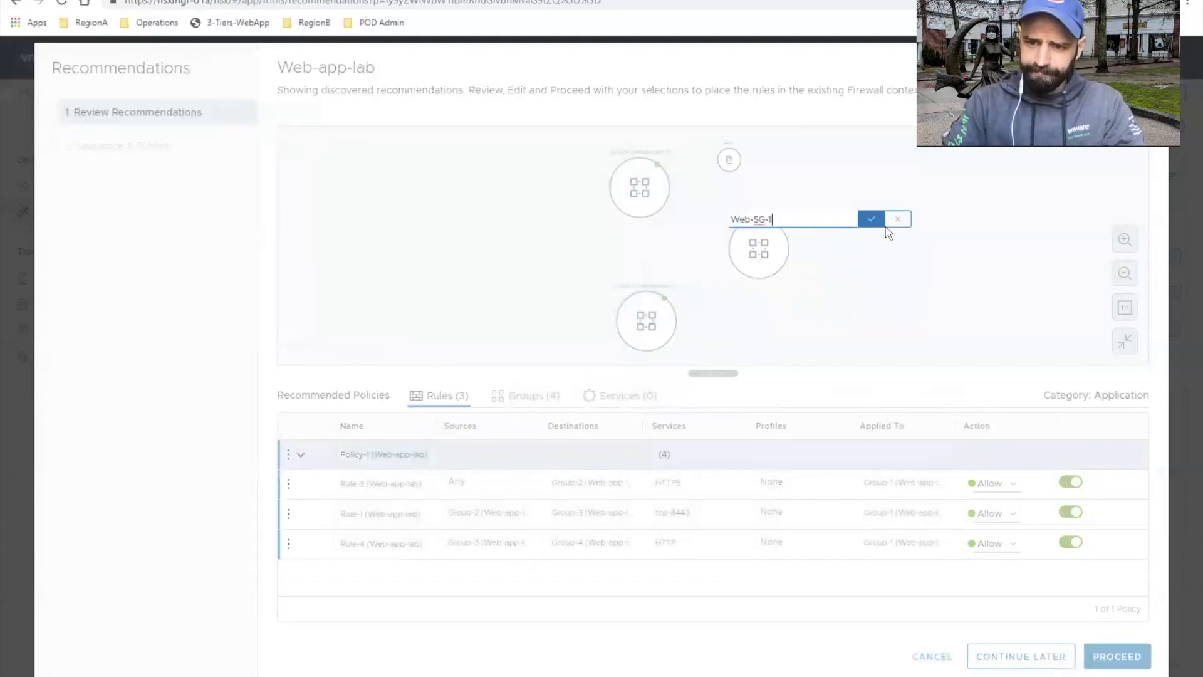
left_click(869, 219)
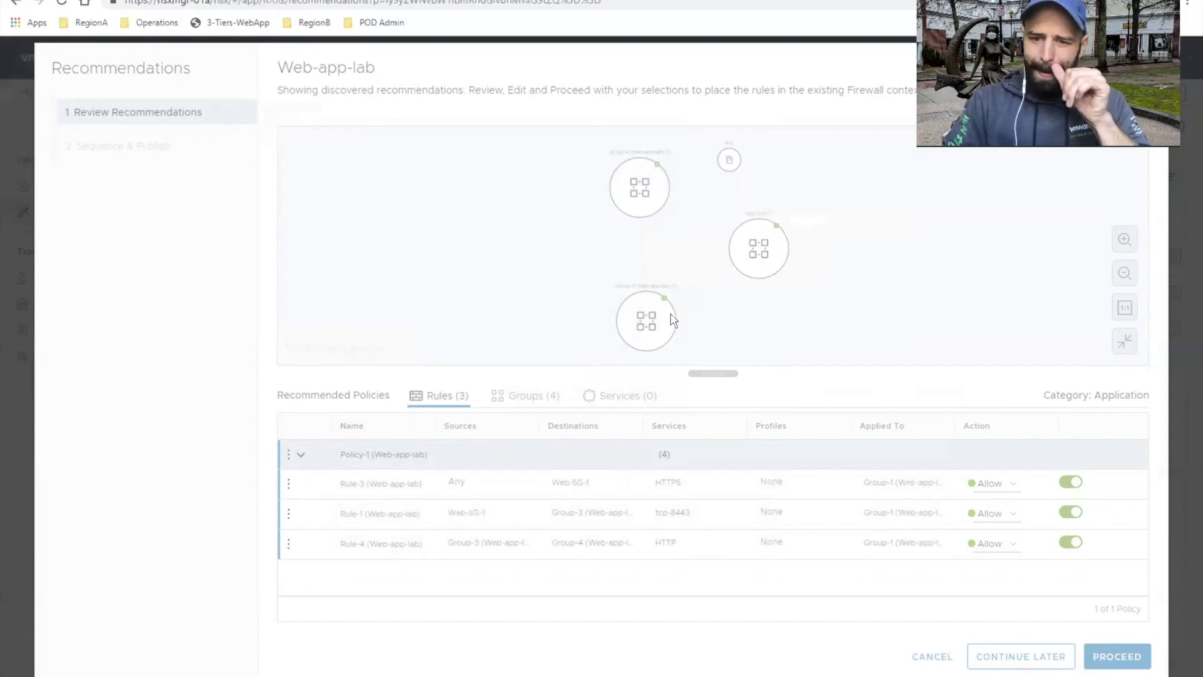
Step: Rename the recommended group Group-3 as App-SG-1 in the map
right_click(649, 320)
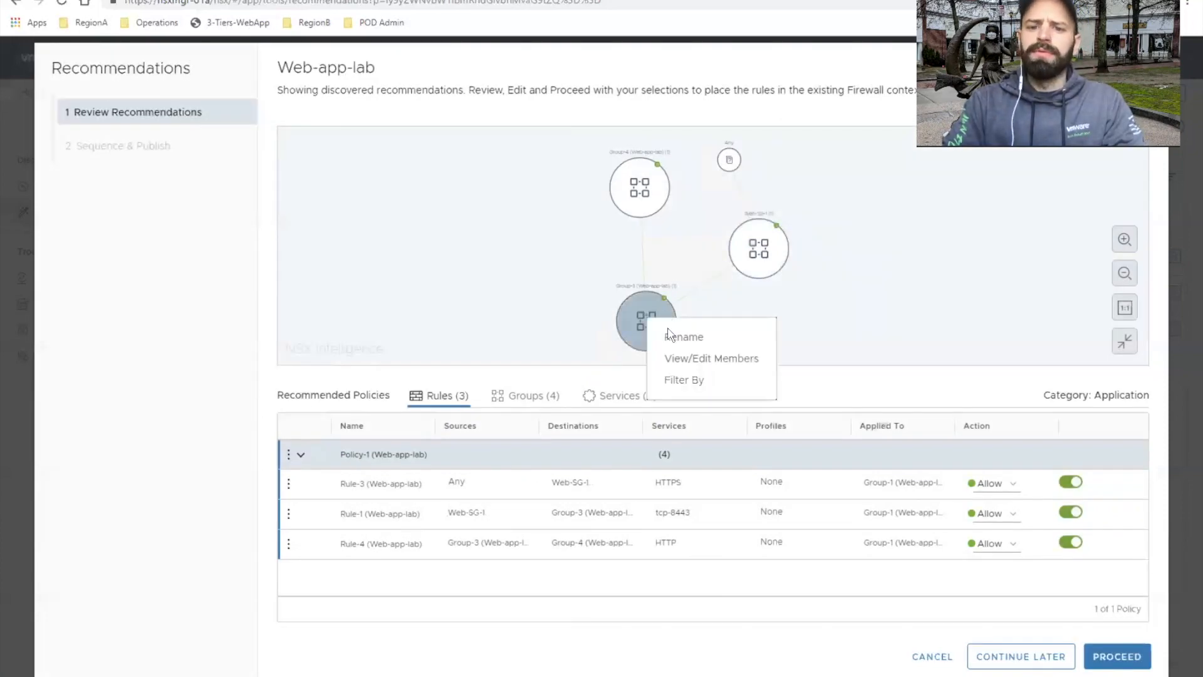
left_click(668, 337)
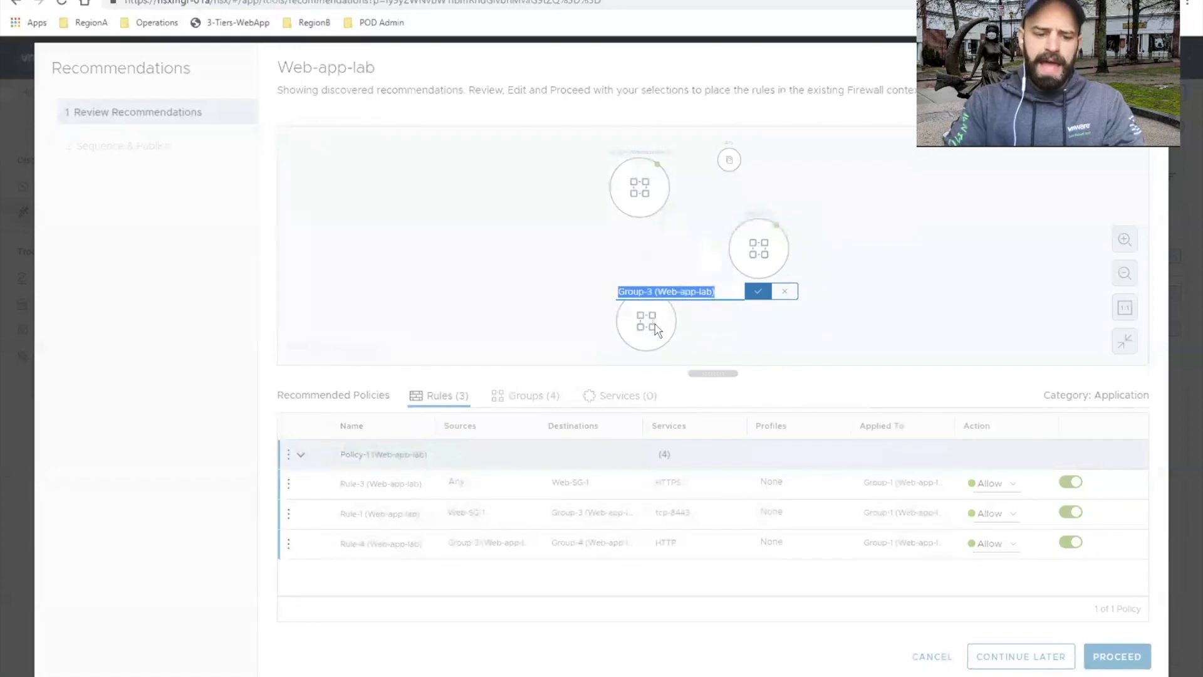
type("App-S")
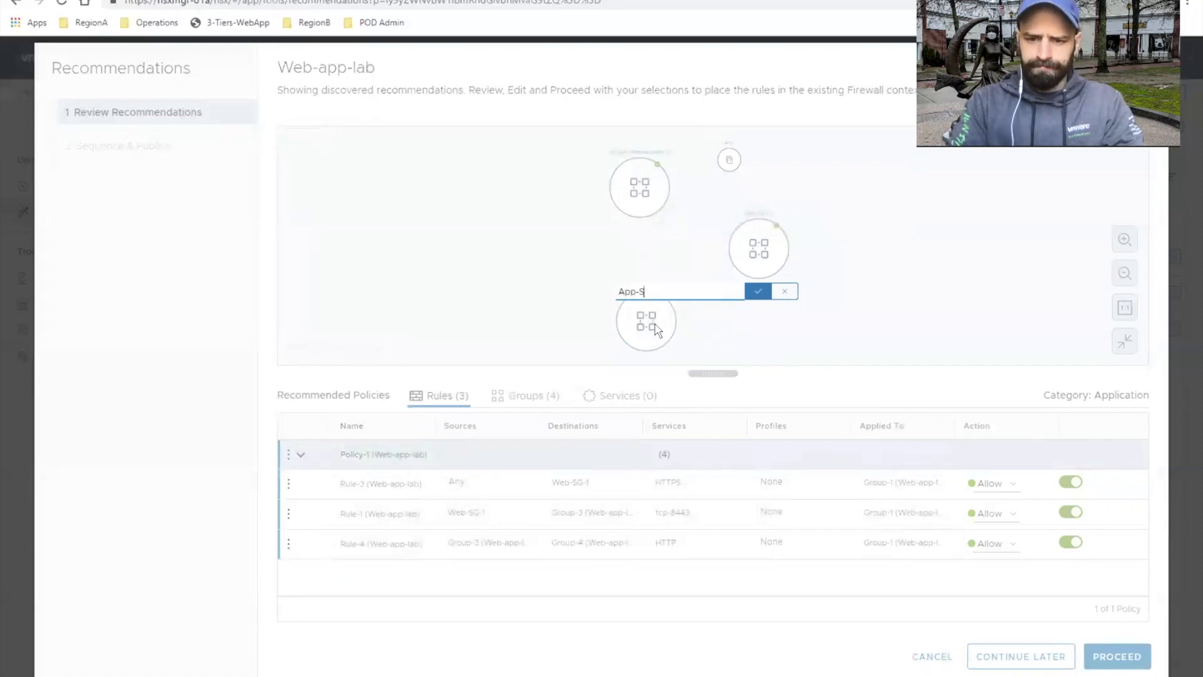
type("G-1")
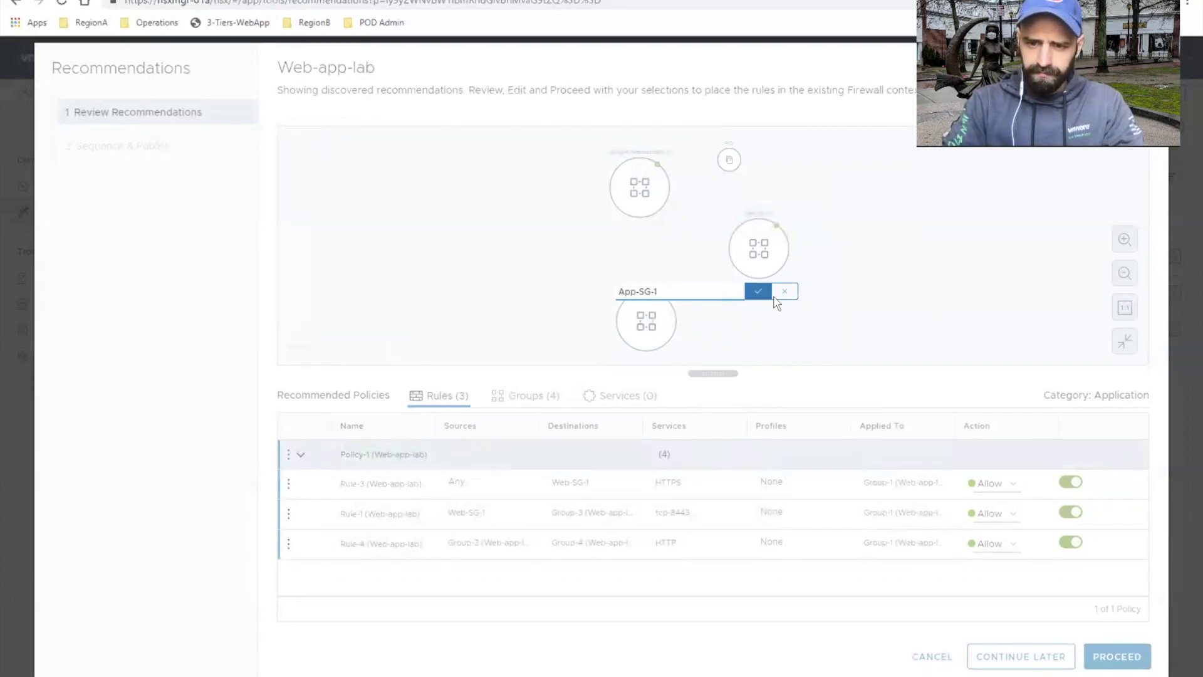
left_click(763, 299)
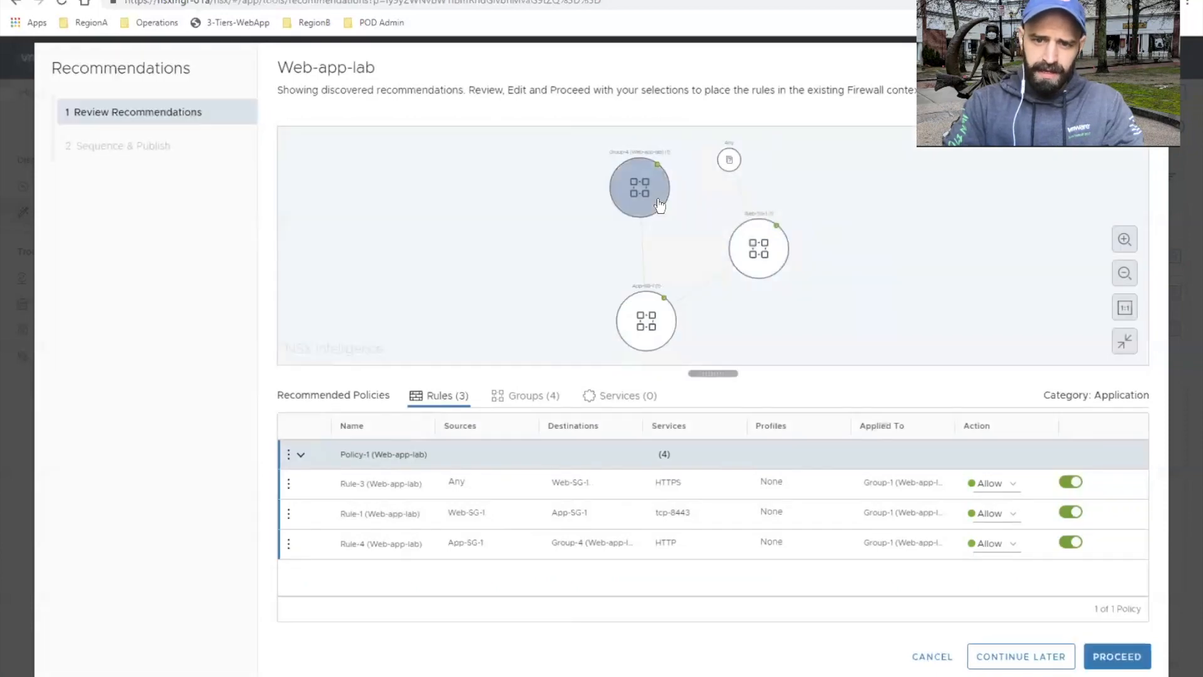
Step: Rename the recommended group Group-4 as DB-SG in the map
left_click(660, 204)
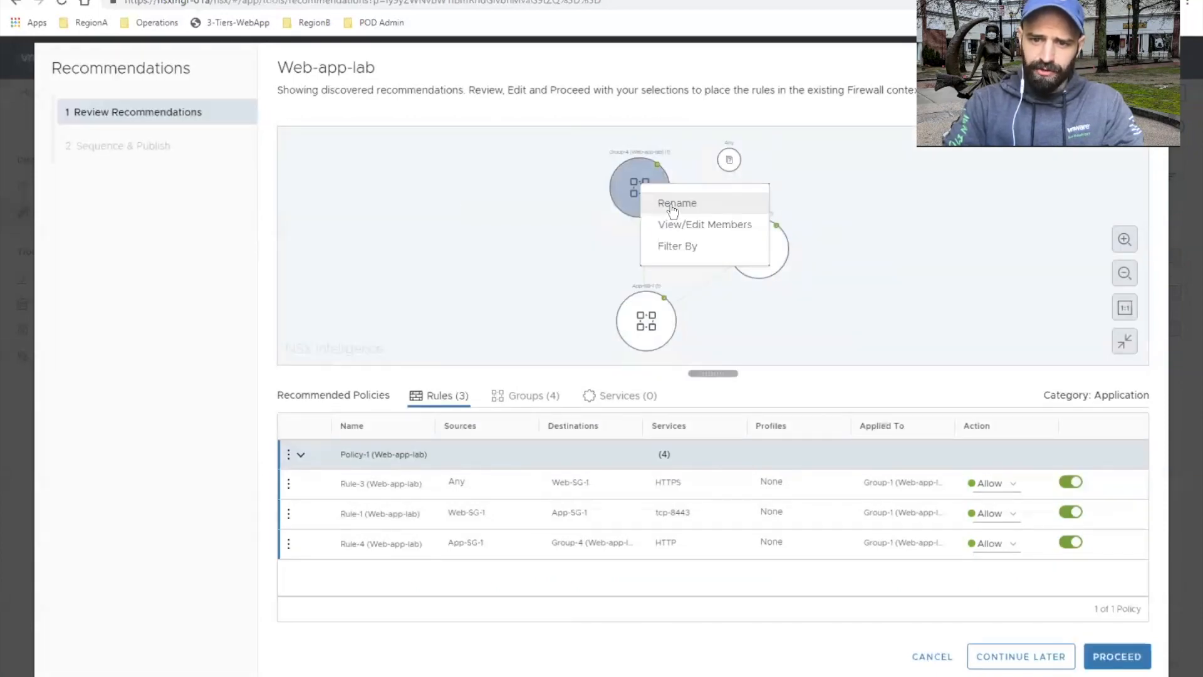
left_click(673, 204)
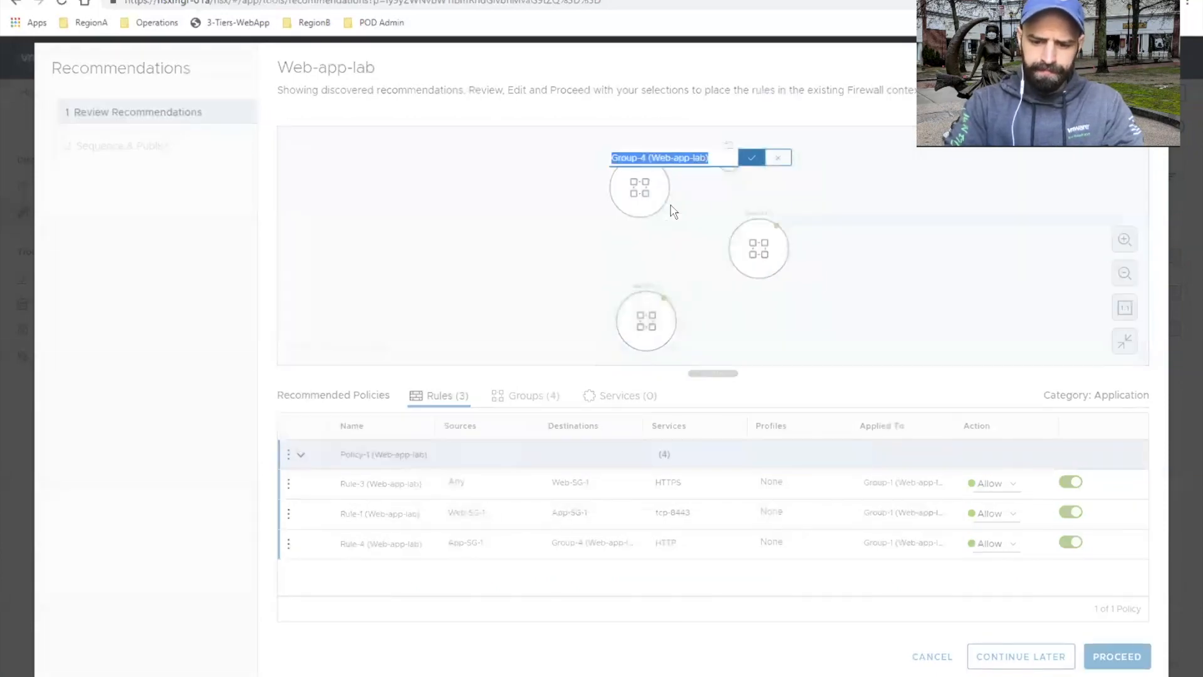
type("DB-SG")
left_click(751, 161)
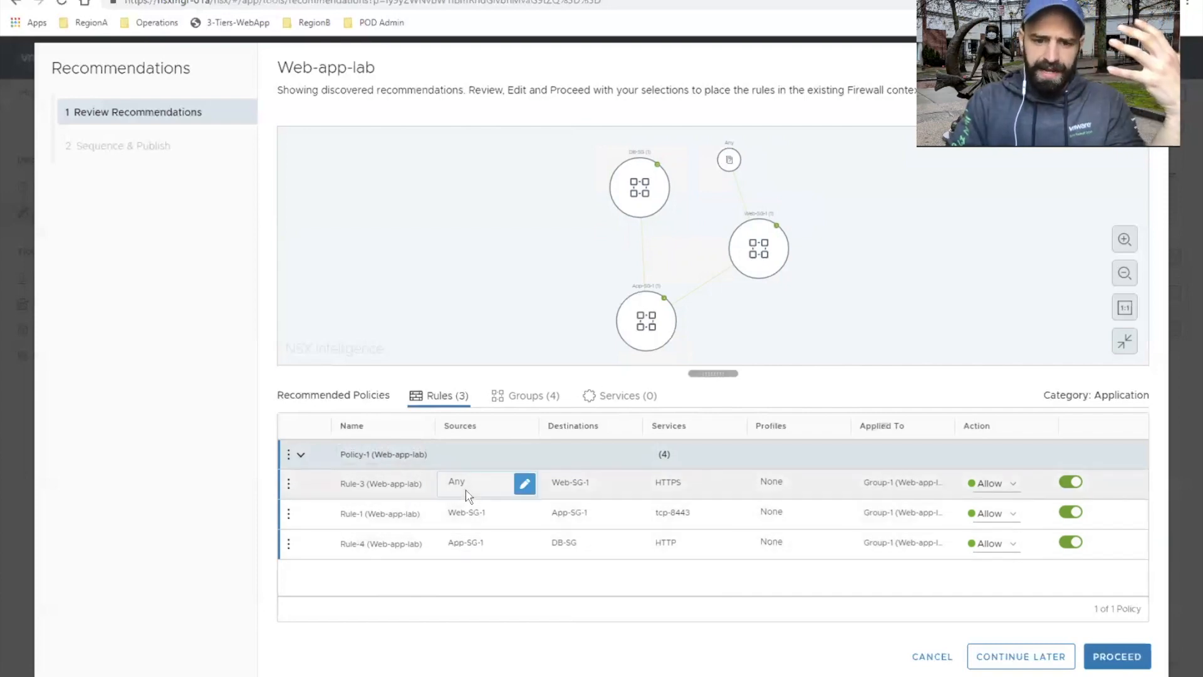
Step: Rename the HTTPS rule Rule-3 in Policy-1 as "Any to Web"
left_click(397, 484)
left_click_drag(342, 482, 389, 479)
key("ctrl+a")
type("W")
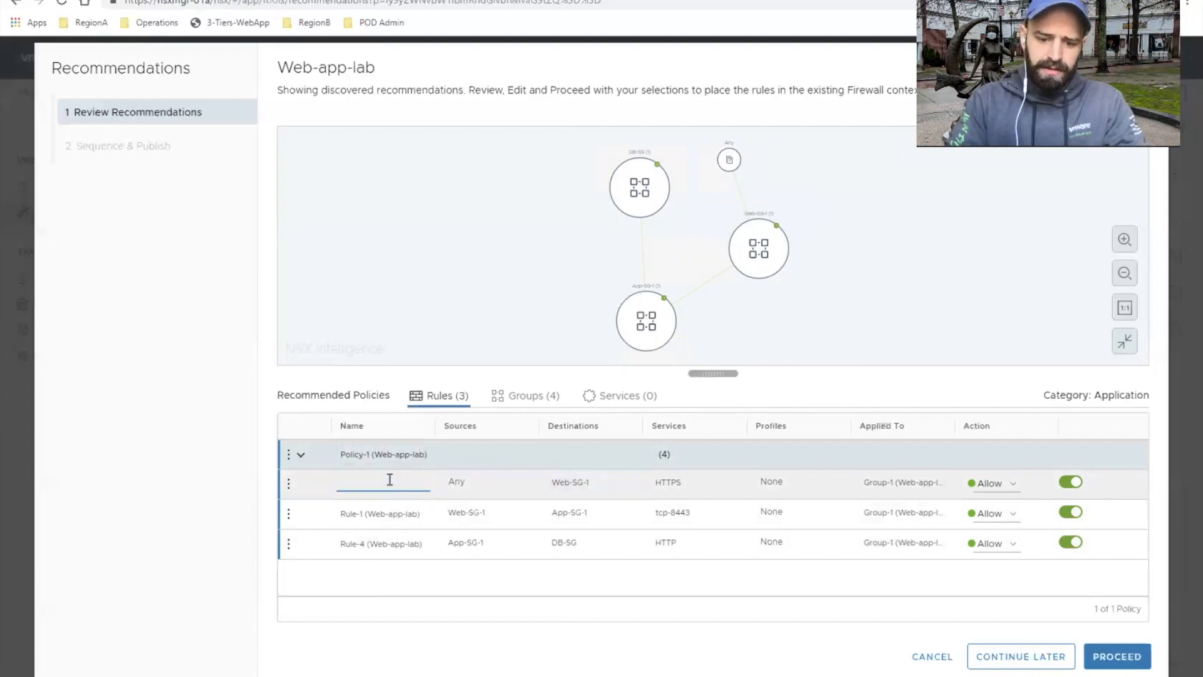
type("Any to Web")
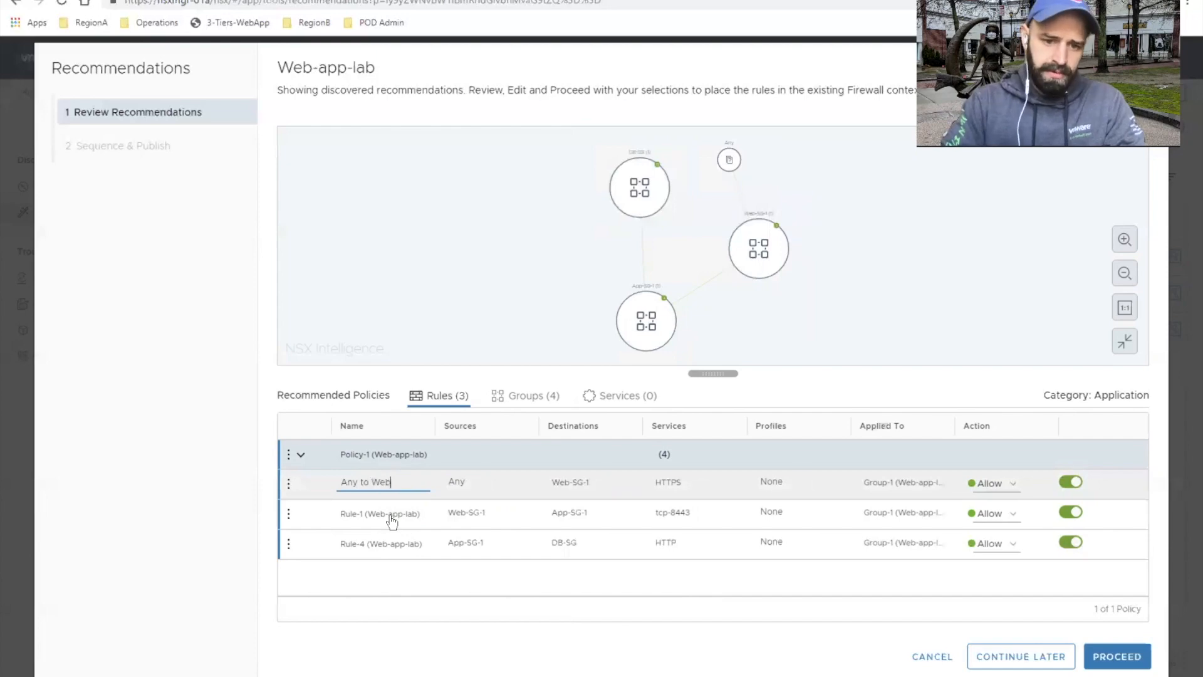
Step: Rename the tcp-8443 rule Rule-1 as "Web to App" and the HTTP rule Rule-4 as "App to DB"
left_click(391, 514)
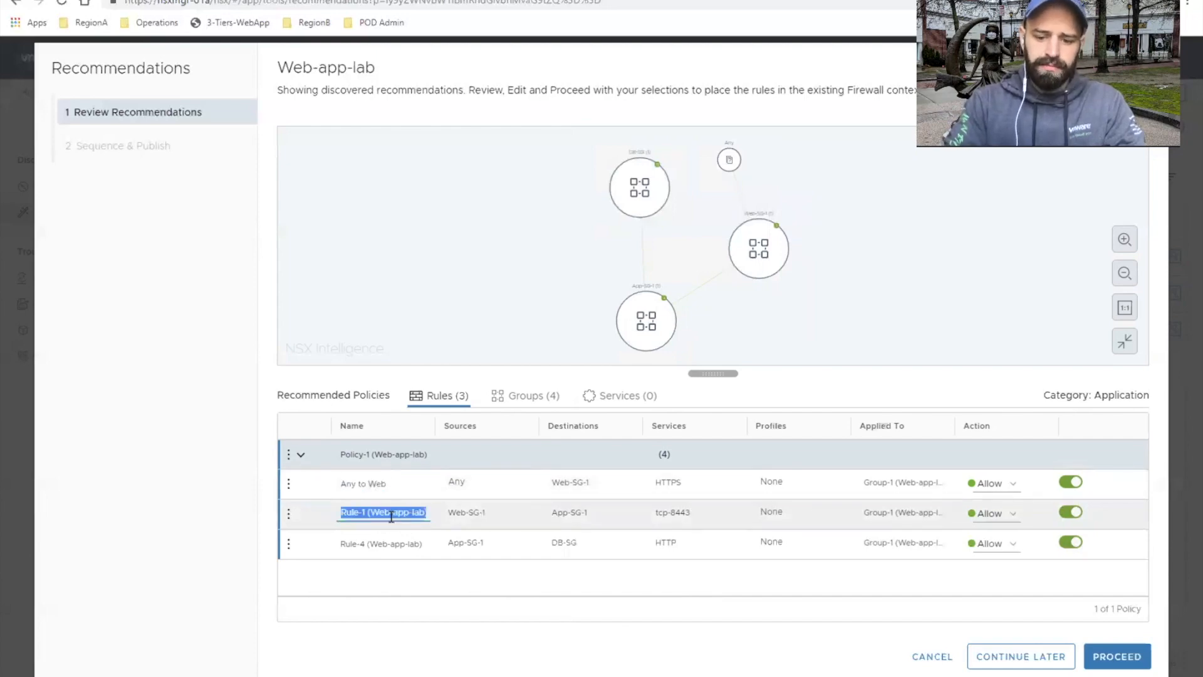
type("App ")
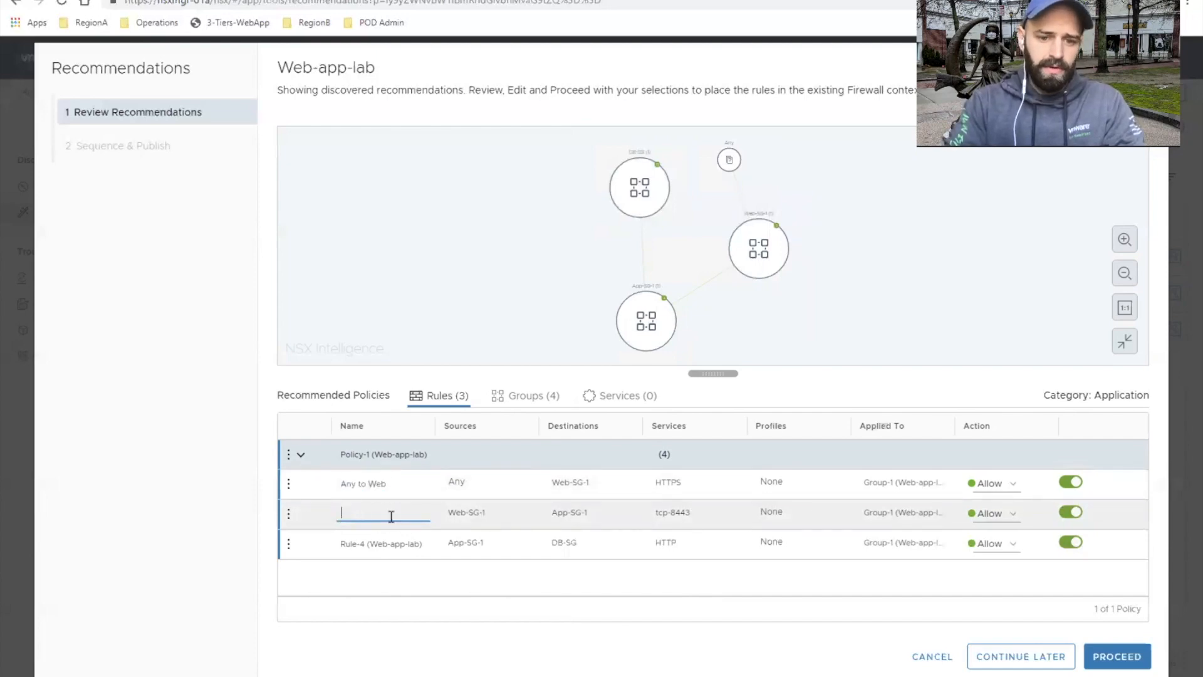
type("Web to App")
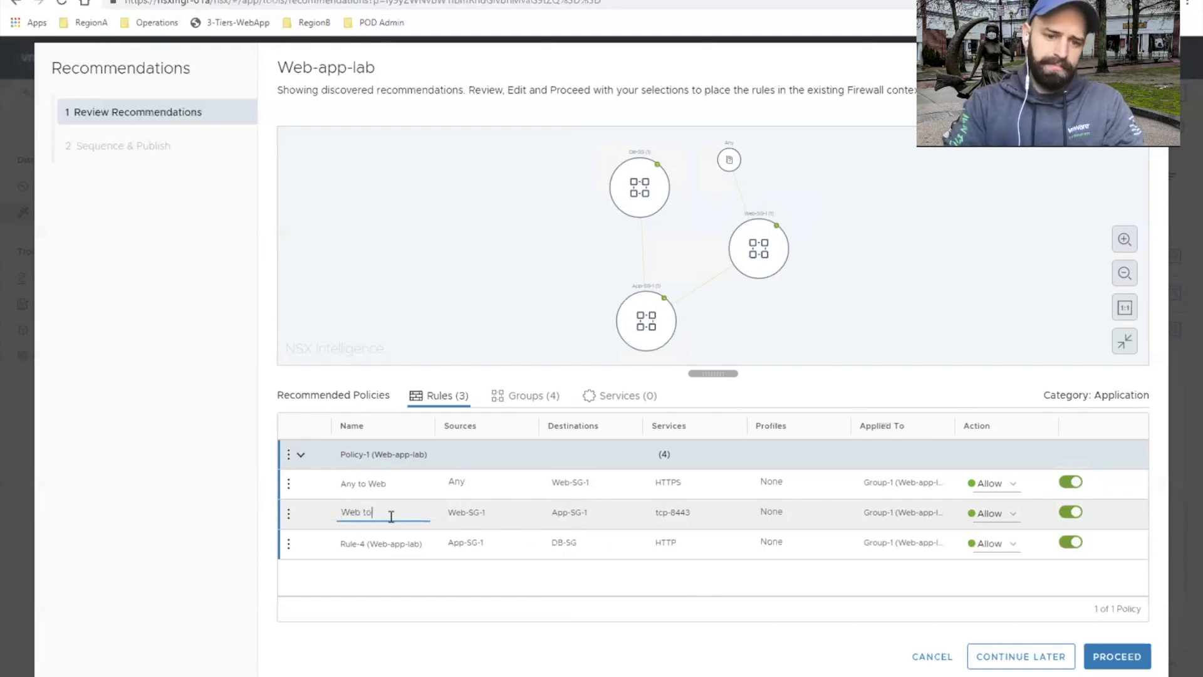
left_click(378, 543)
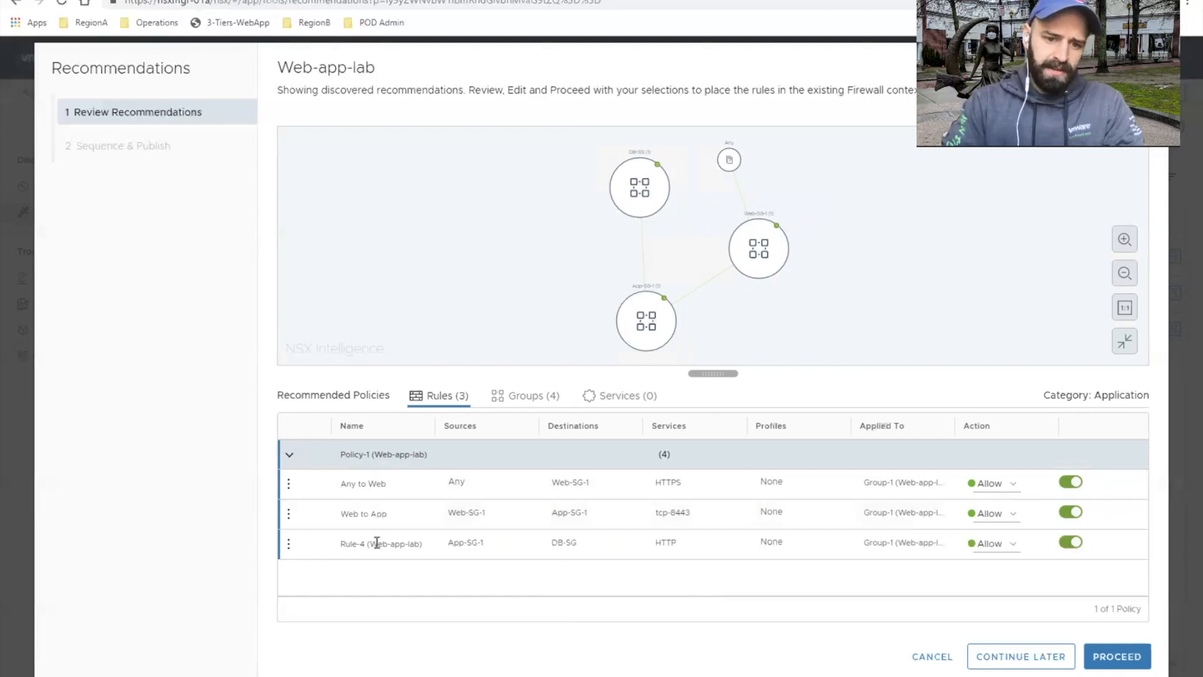
type("App to DB")
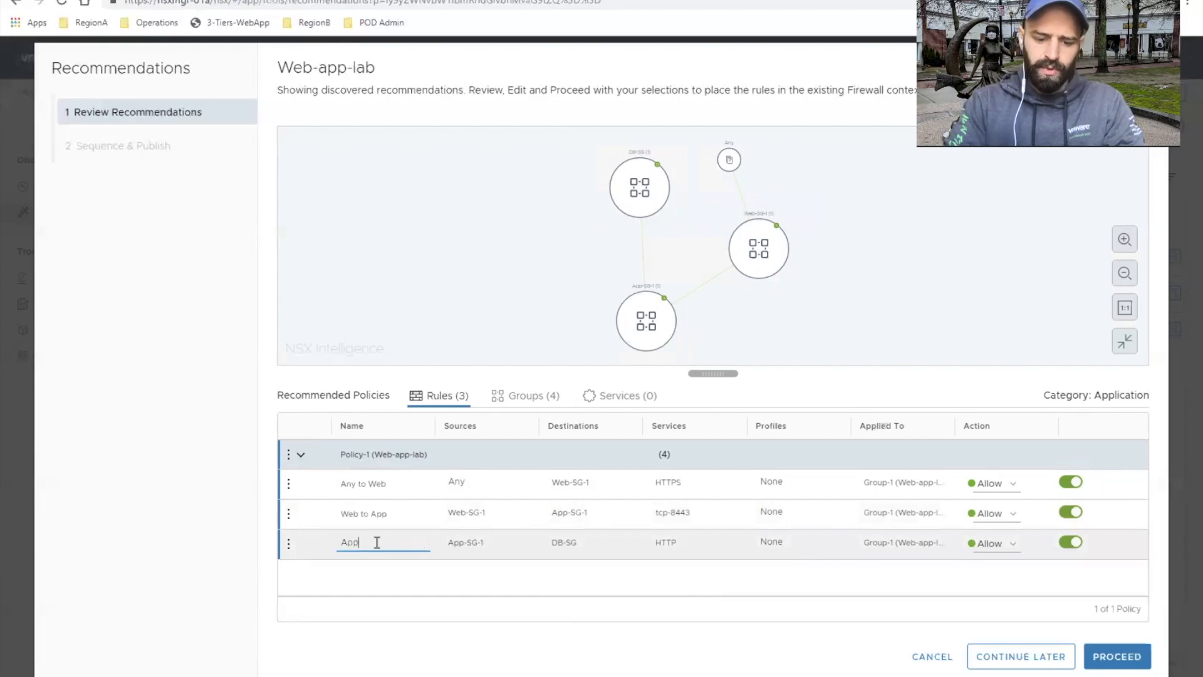
left_click(375, 588)
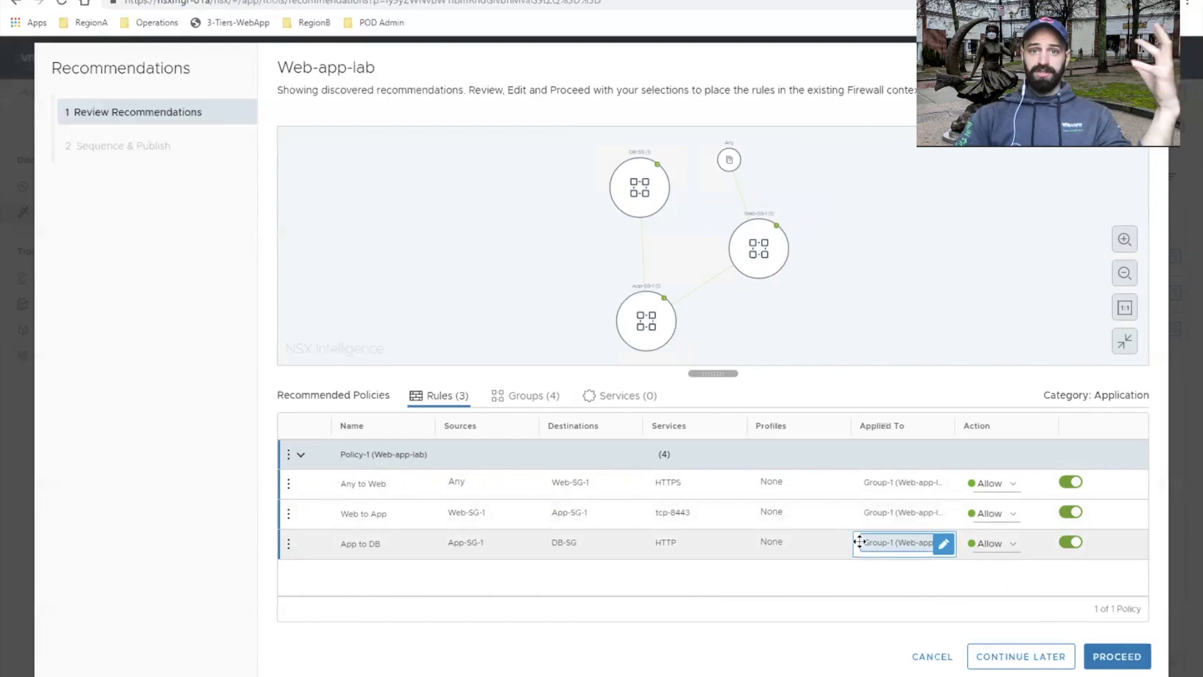
Step: Proceed to Sequence & Publish, place Policy-1 (Web-app-lab) between yeet-L7test and Default Layer3 Section, and expand its rules
left_click(1118, 657)
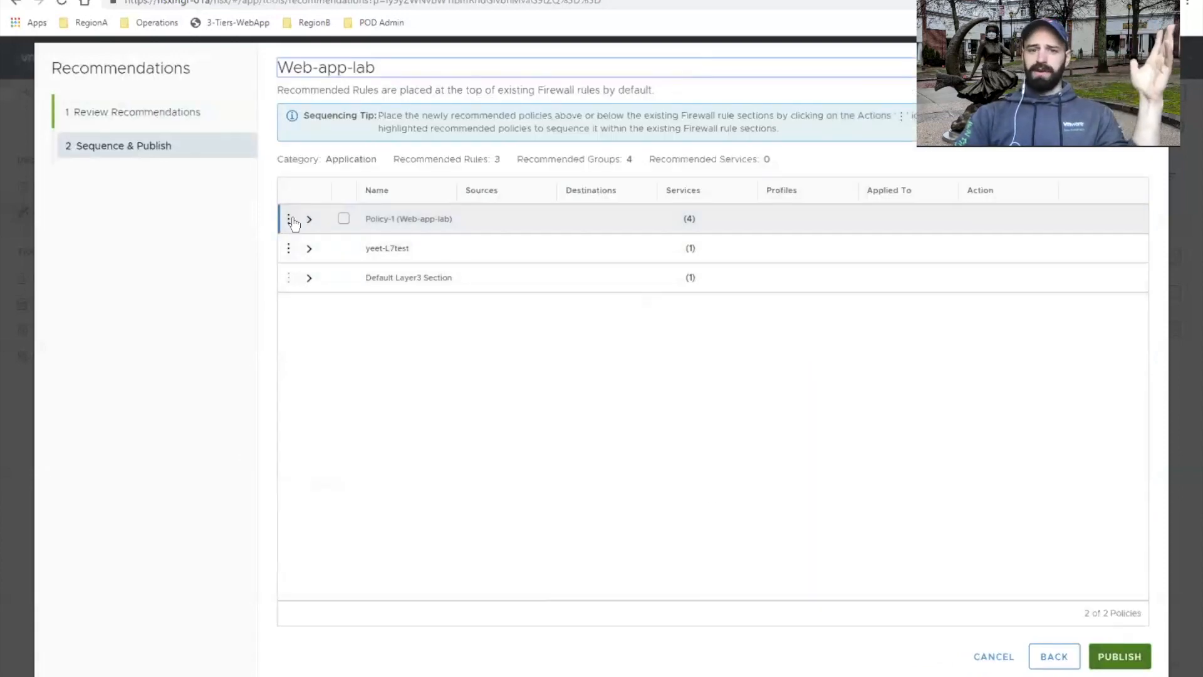
left_click_drag(291, 225, 291, 253)
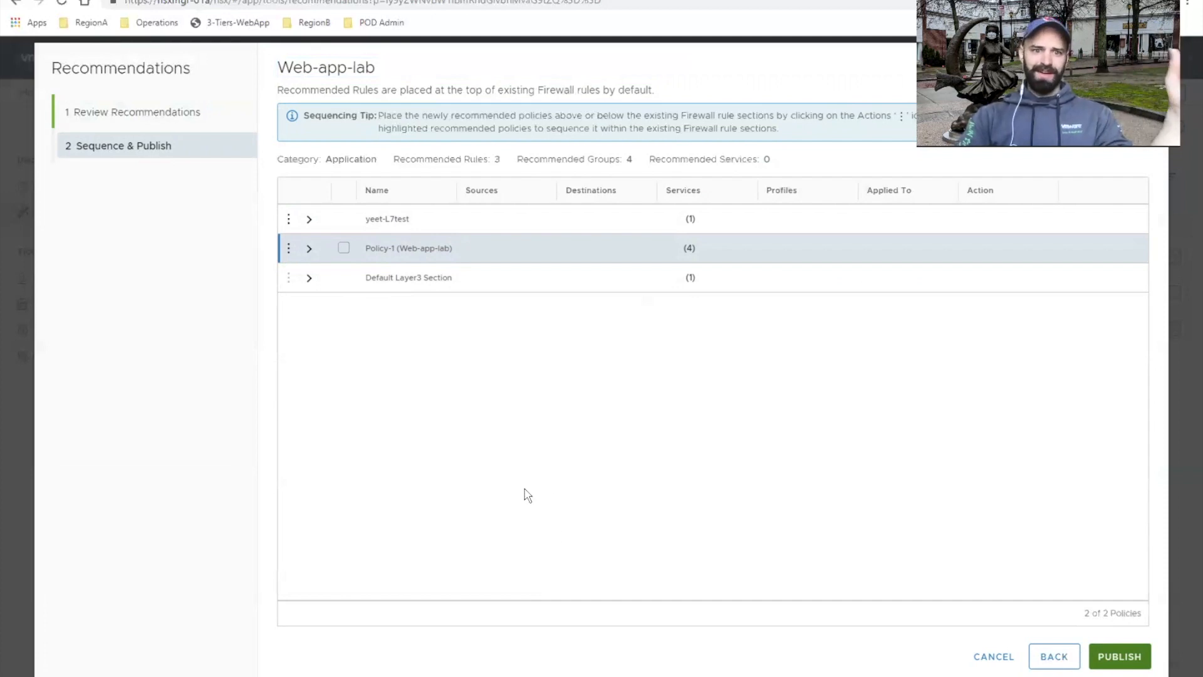
left_click(309, 249)
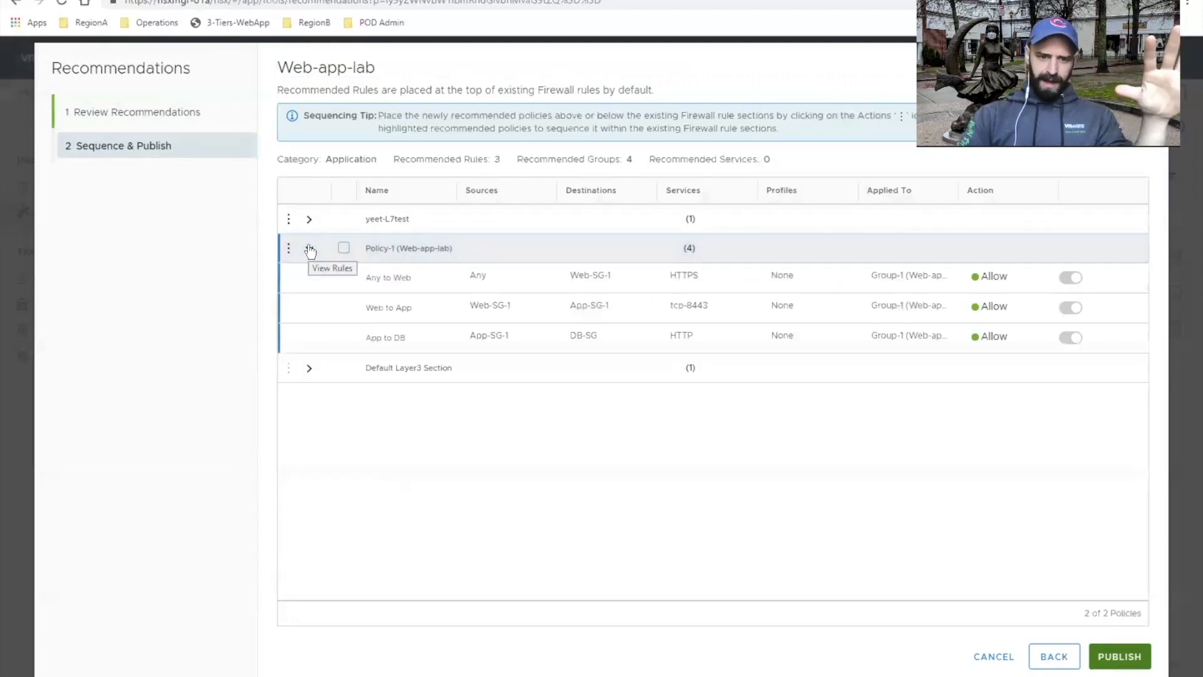
Step: Expand Default Layer3 Section, publish the recommended Web-app-lab rules, and view them in the Distributed Firewall table
left_click(309, 370)
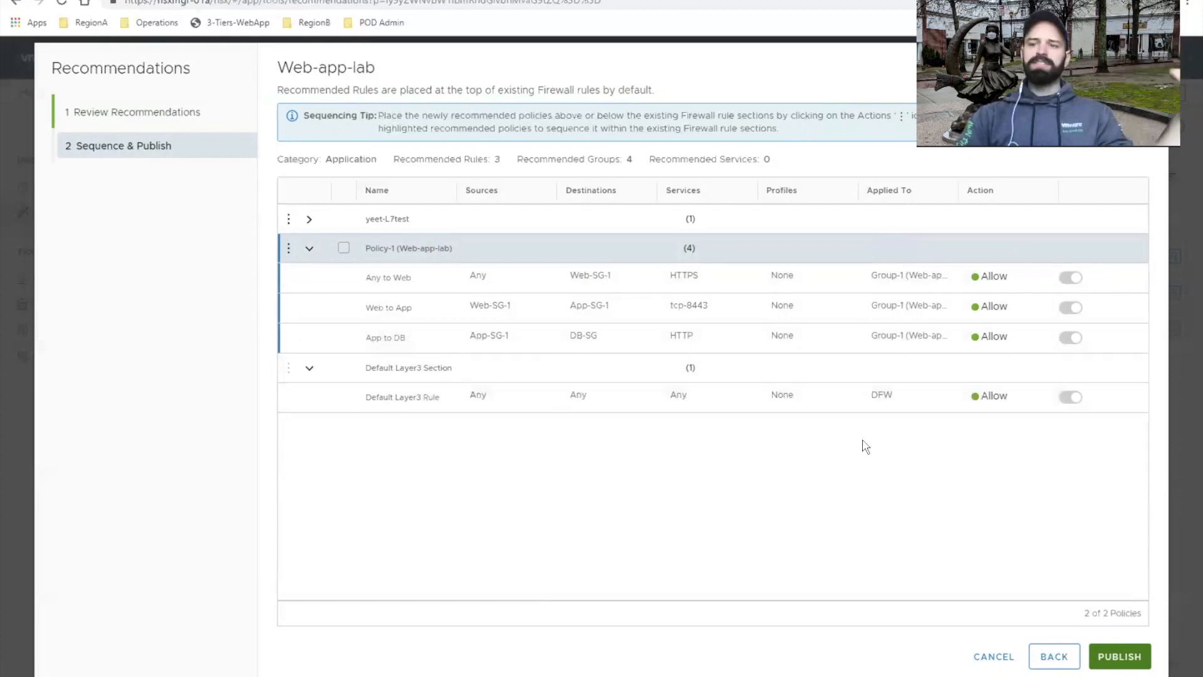
left_click(1116, 658)
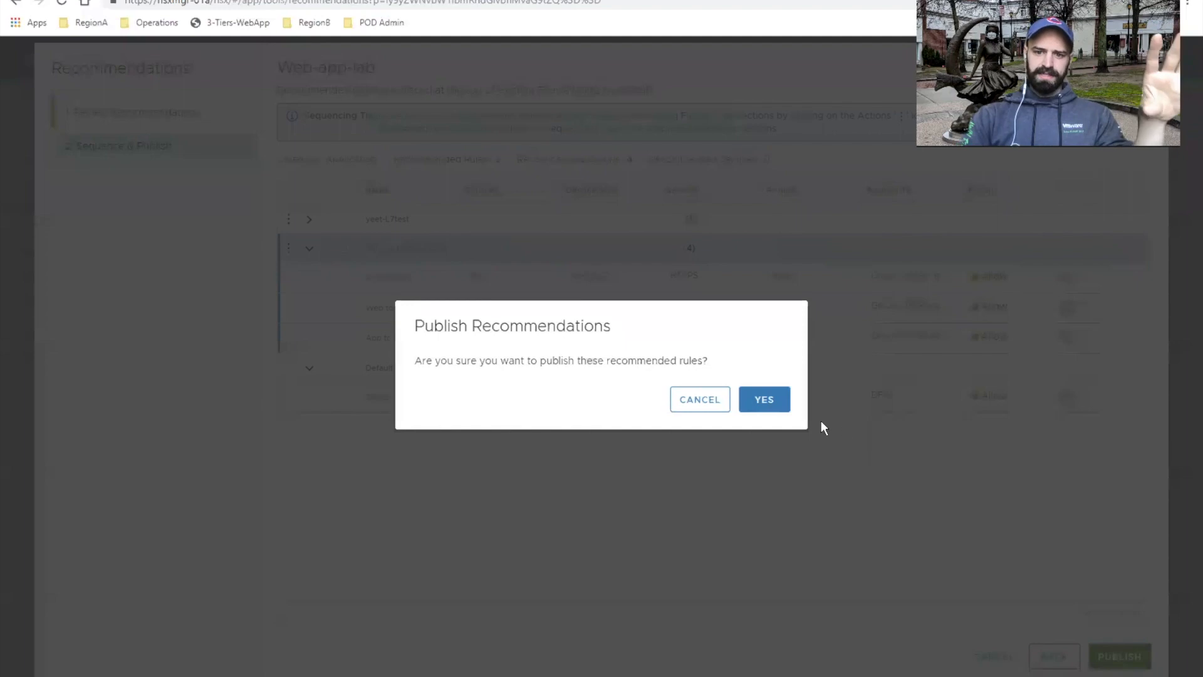
left_click(776, 404)
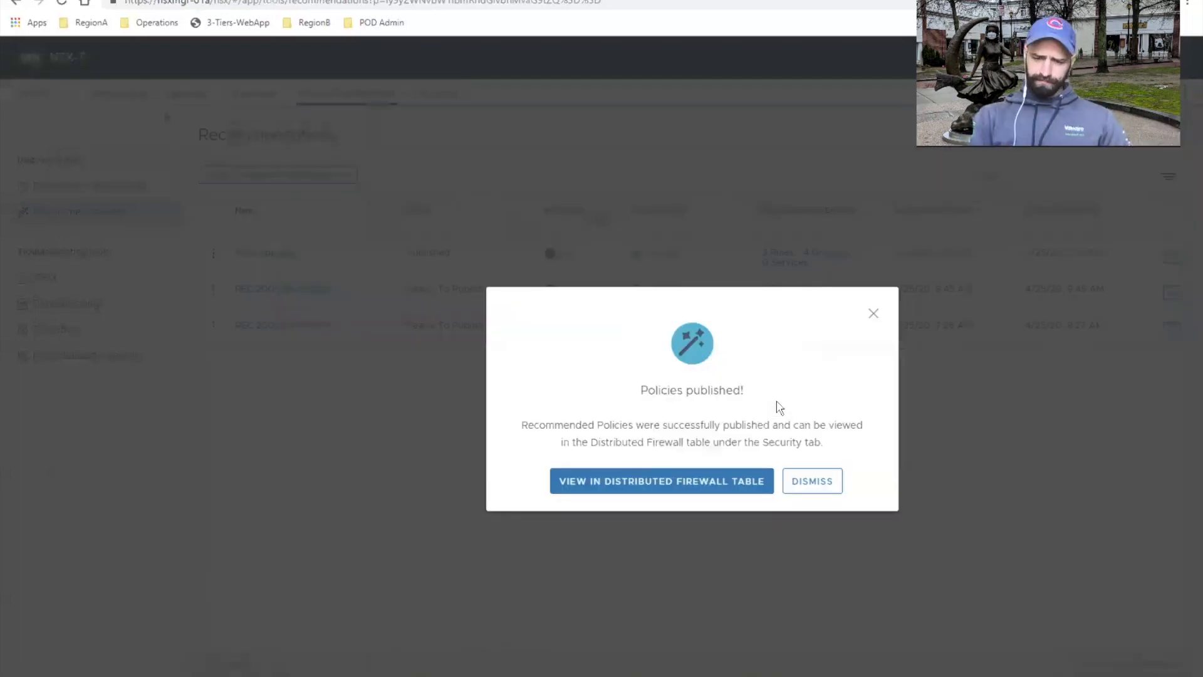
left_click(698, 490)
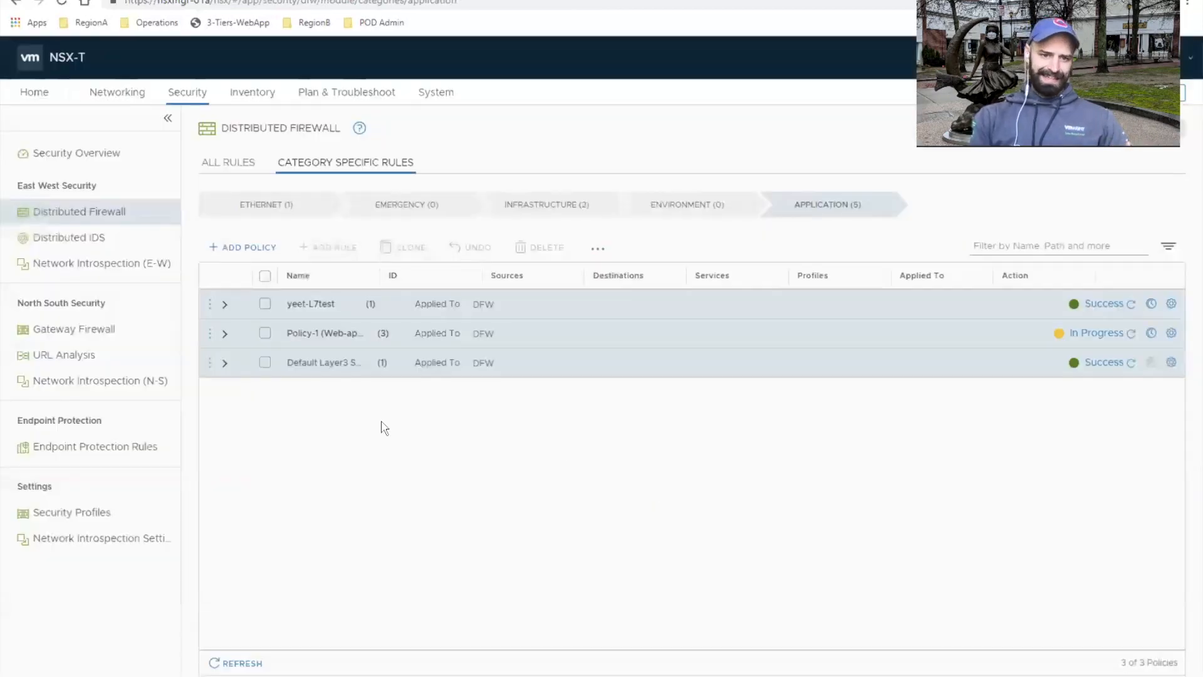
Step: Expand Policy-1 (Web-app-lab) and Default Layer3 Section to review their rules, refreshing the realization status of Policy-1
left_click(223, 336)
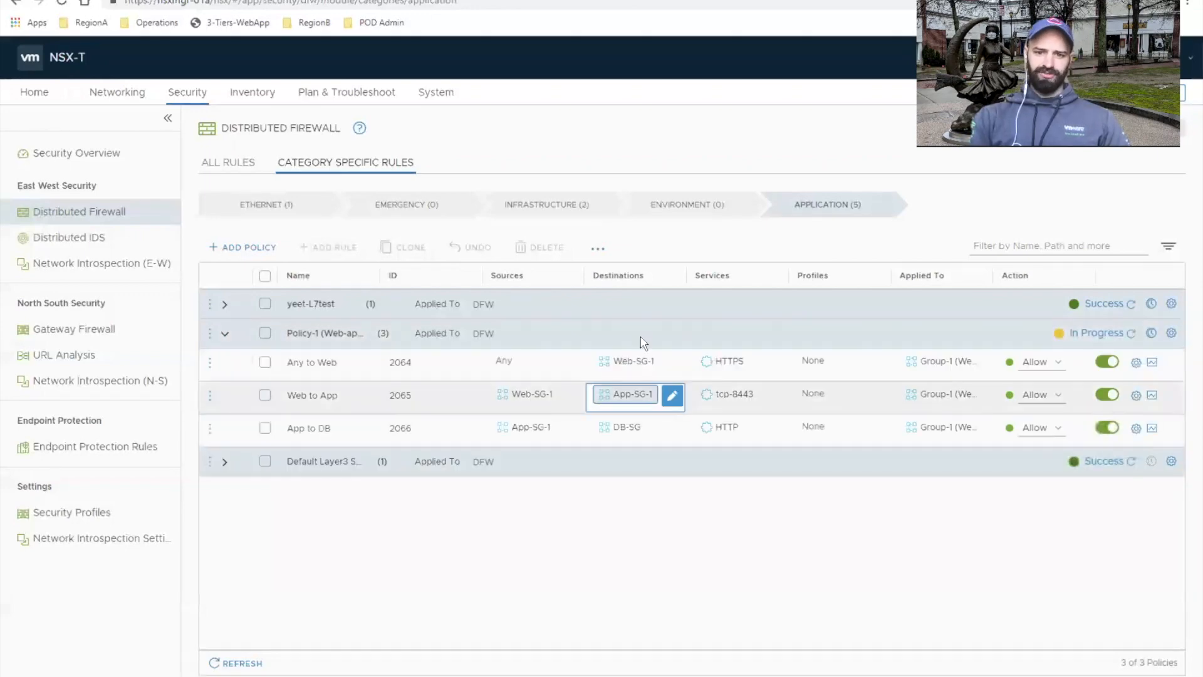
left_click(1132, 335)
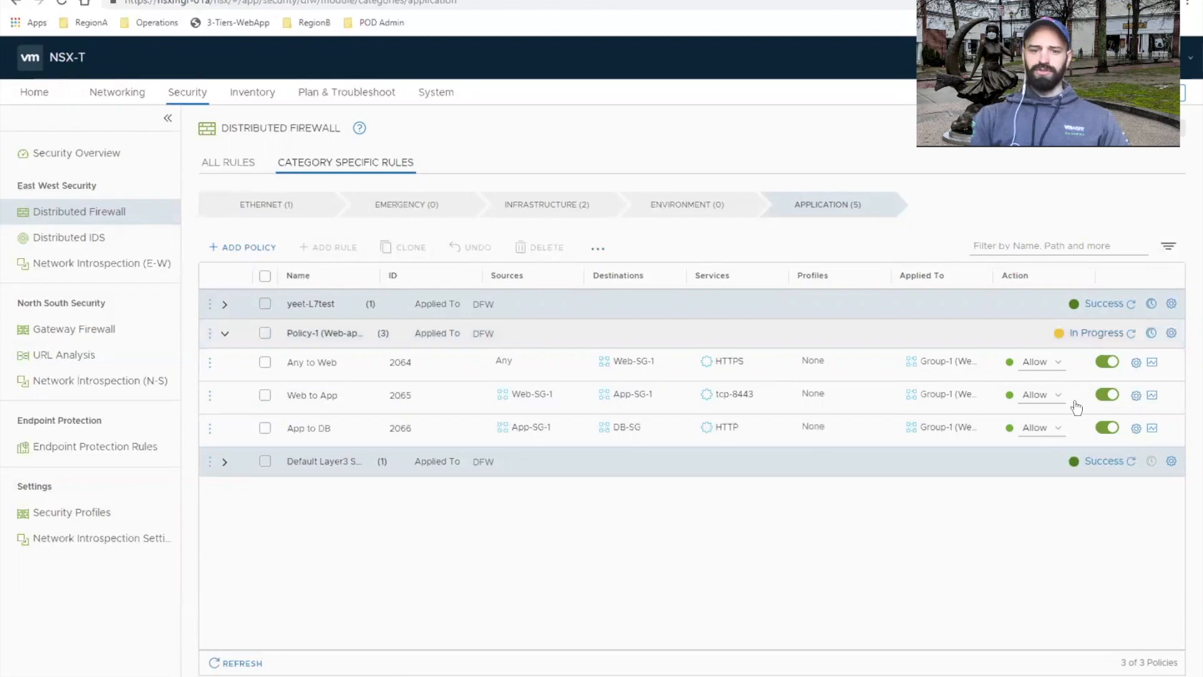
left_click(225, 468)
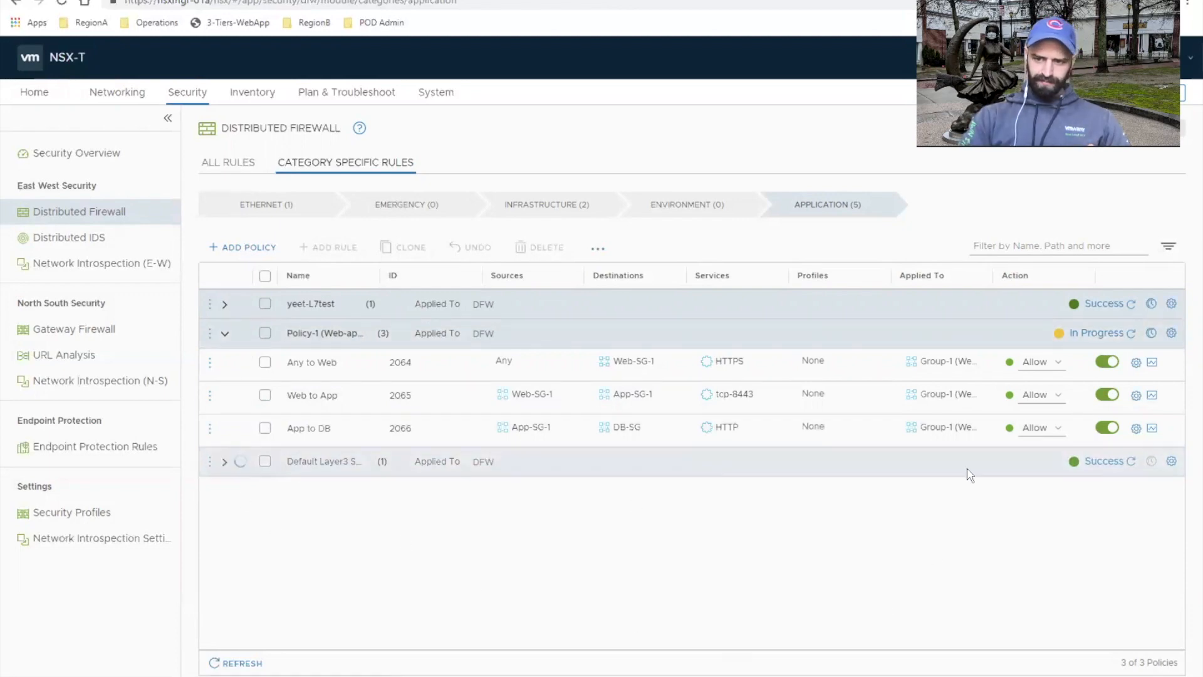
left_click(1132, 334)
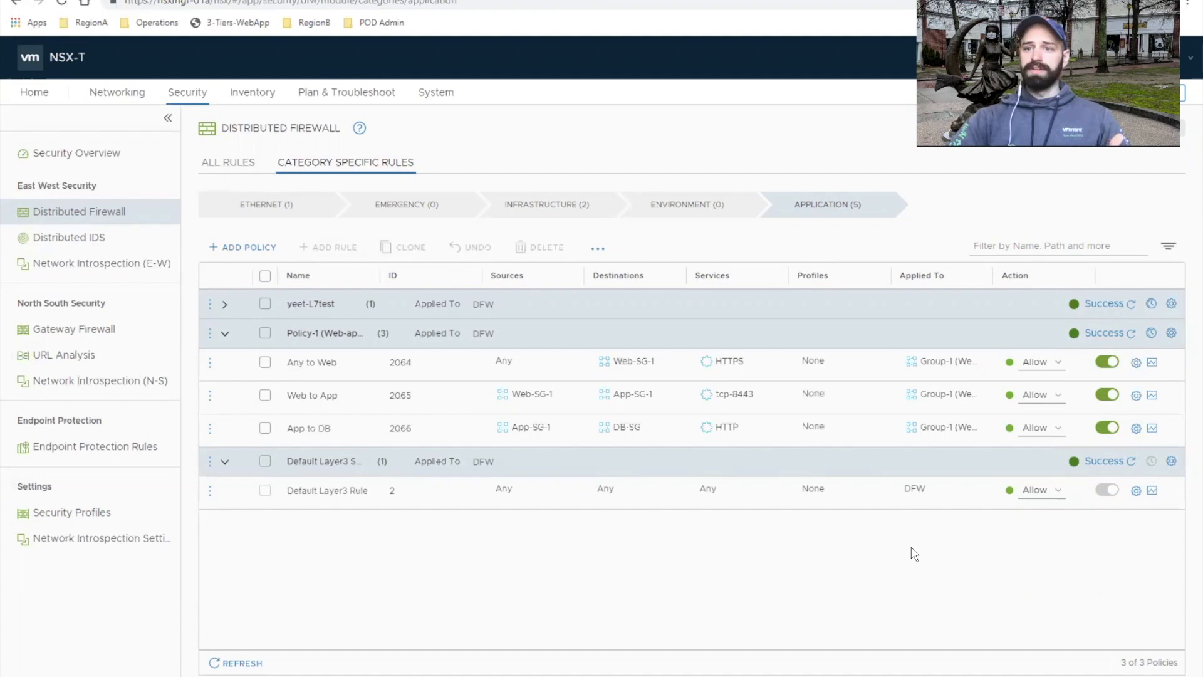
Step: Set the Default Layer3 Rule's action to Reject, publish the change, and refresh the section's status
left_click(1045, 490)
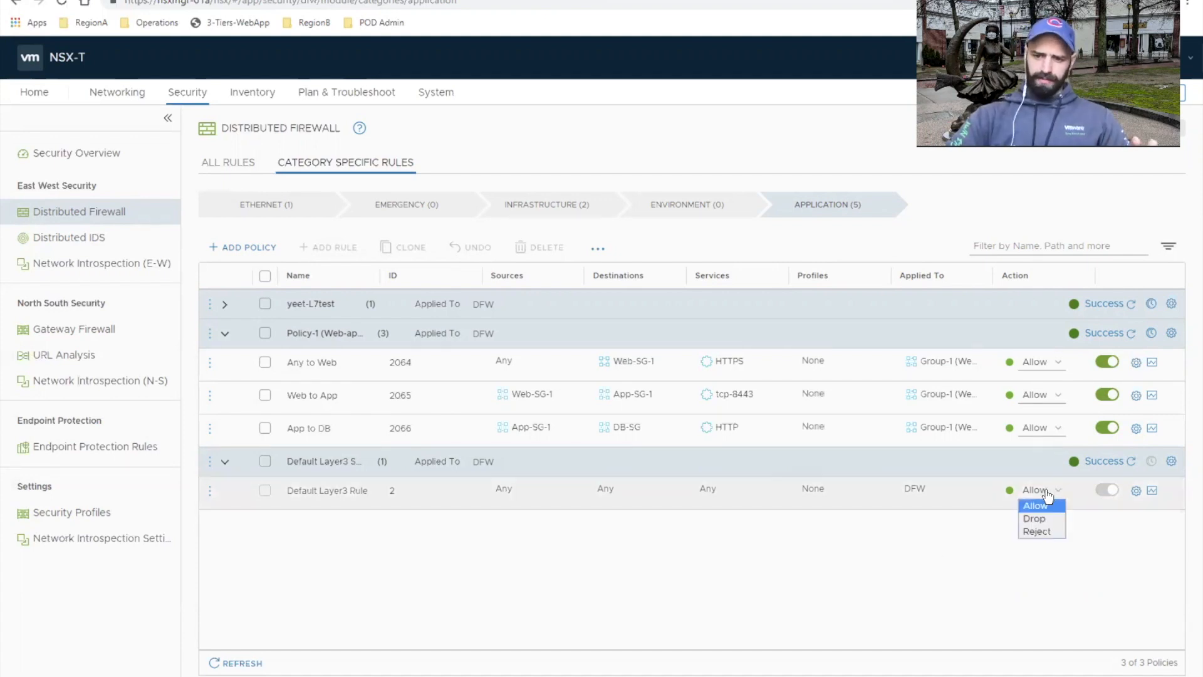
left_click(1035, 531)
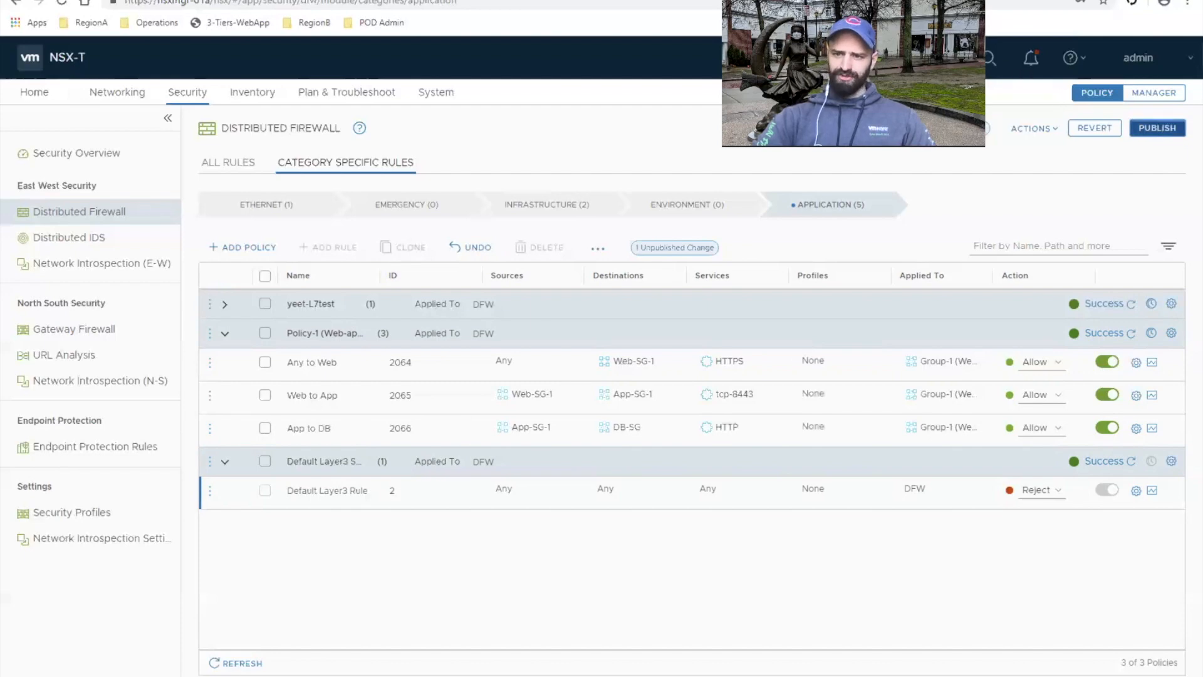
left_click(1170, 128)
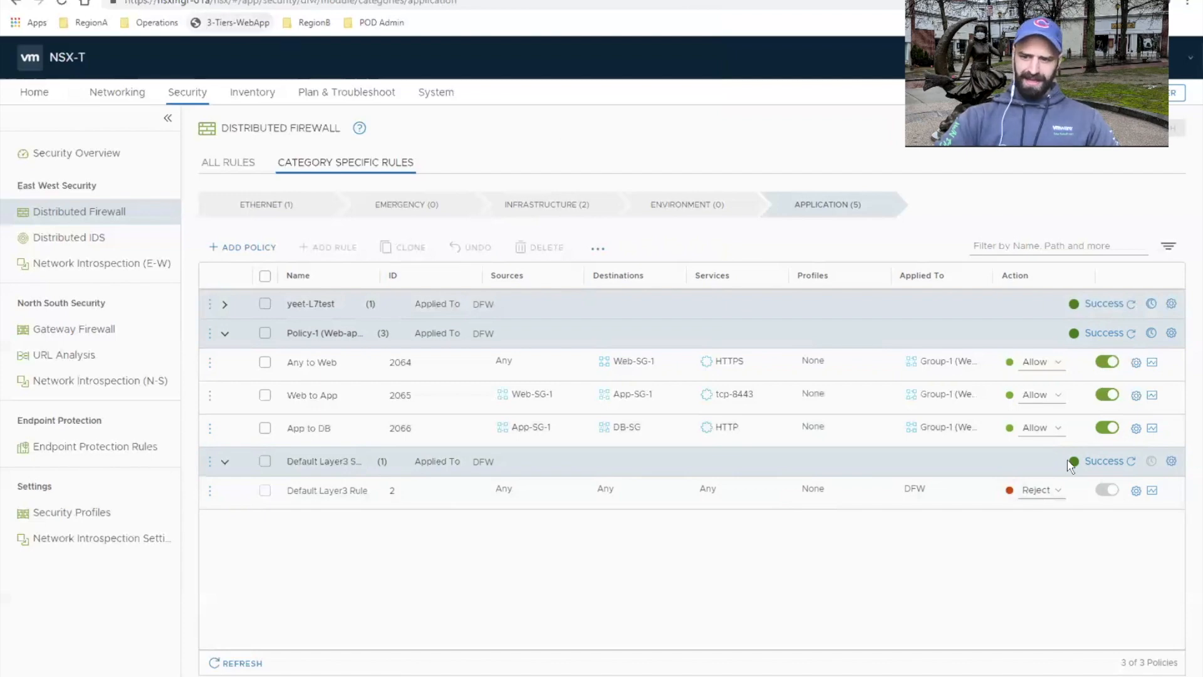
left_click(1132, 463)
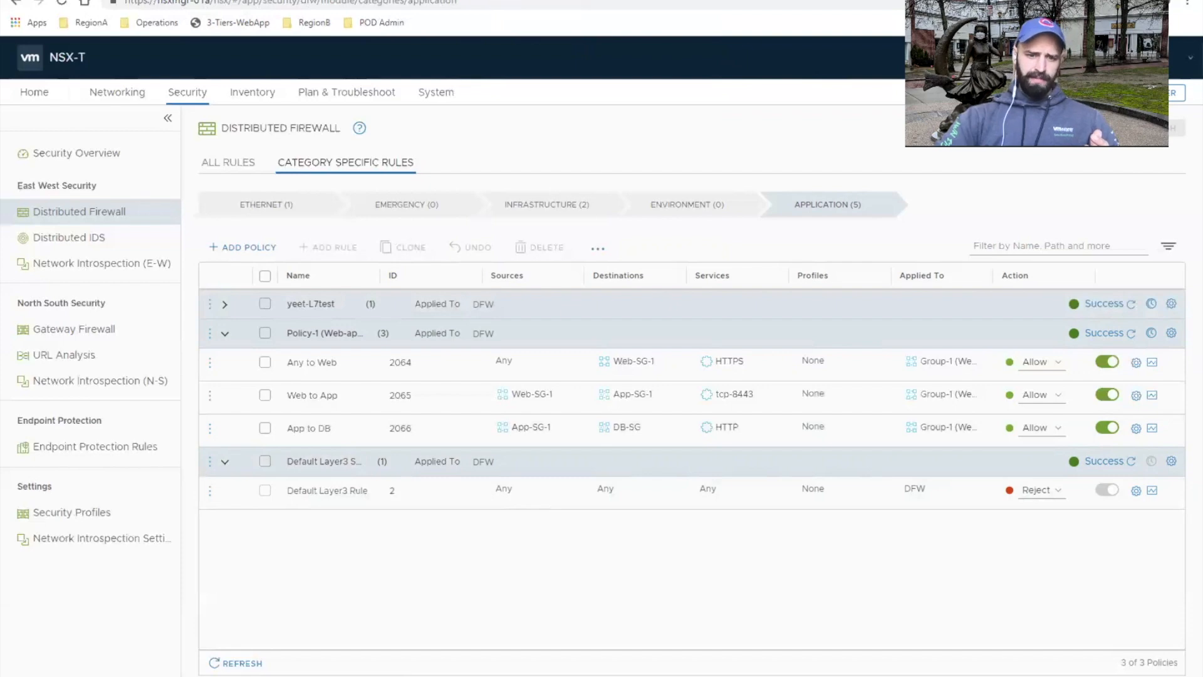
left_click(530, 2)
type("web")
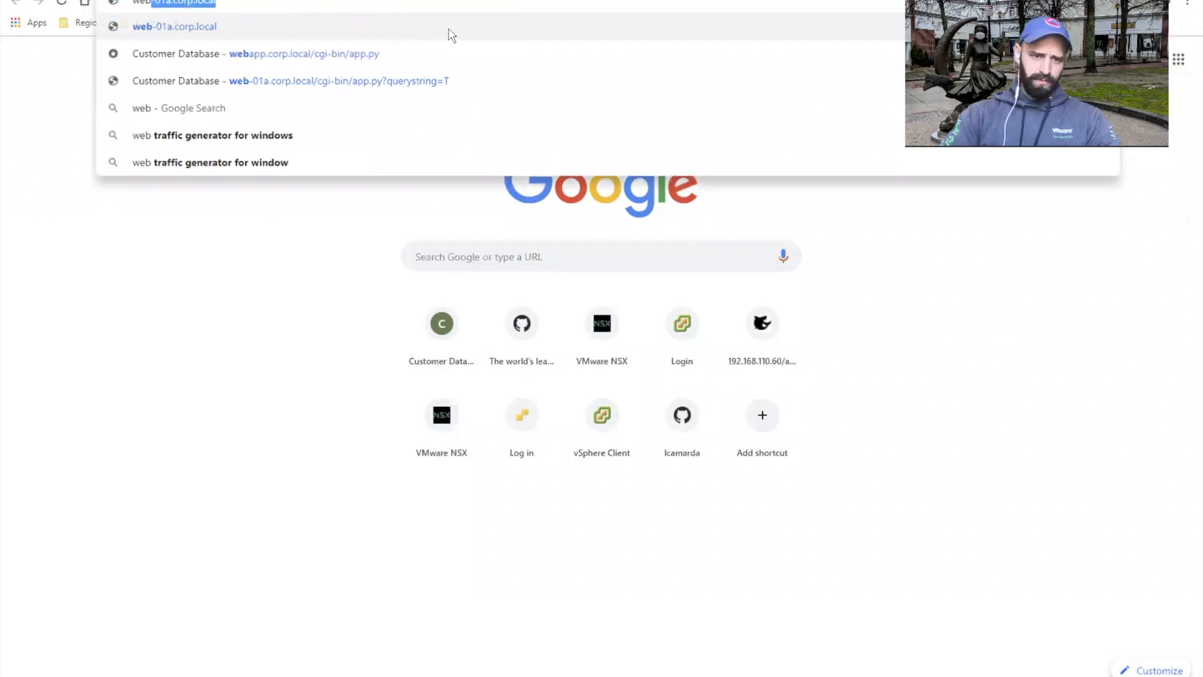
key("Down")
key("Down")
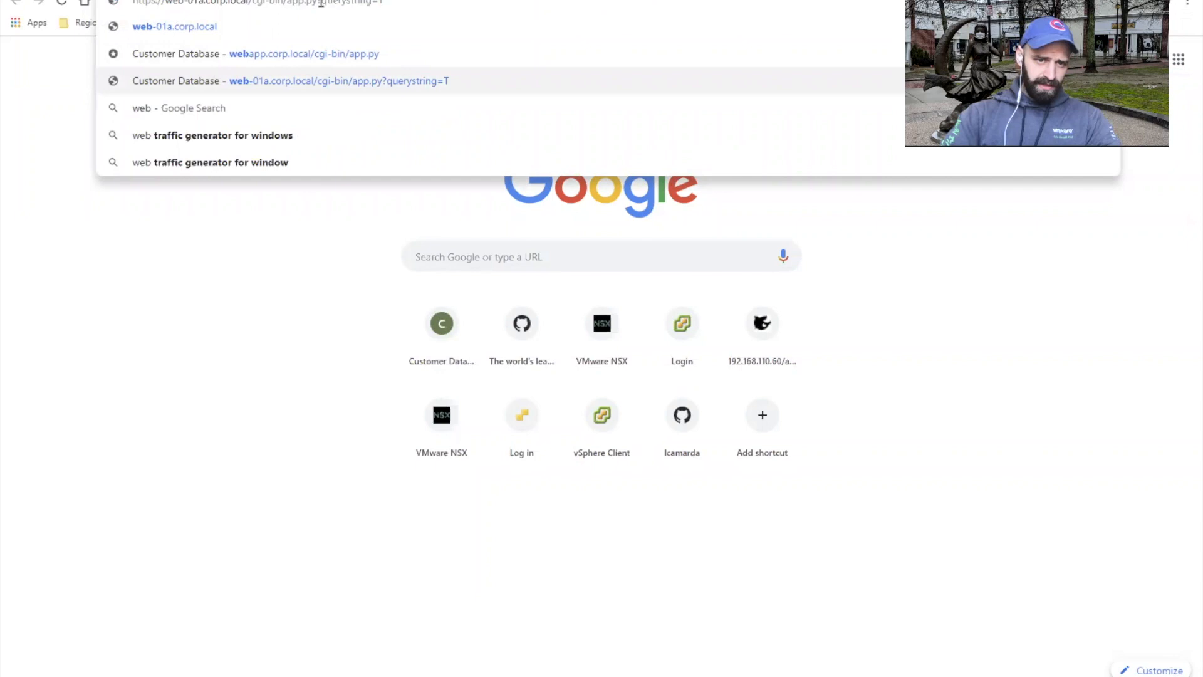
left_click_drag(319, 3, 383, 3)
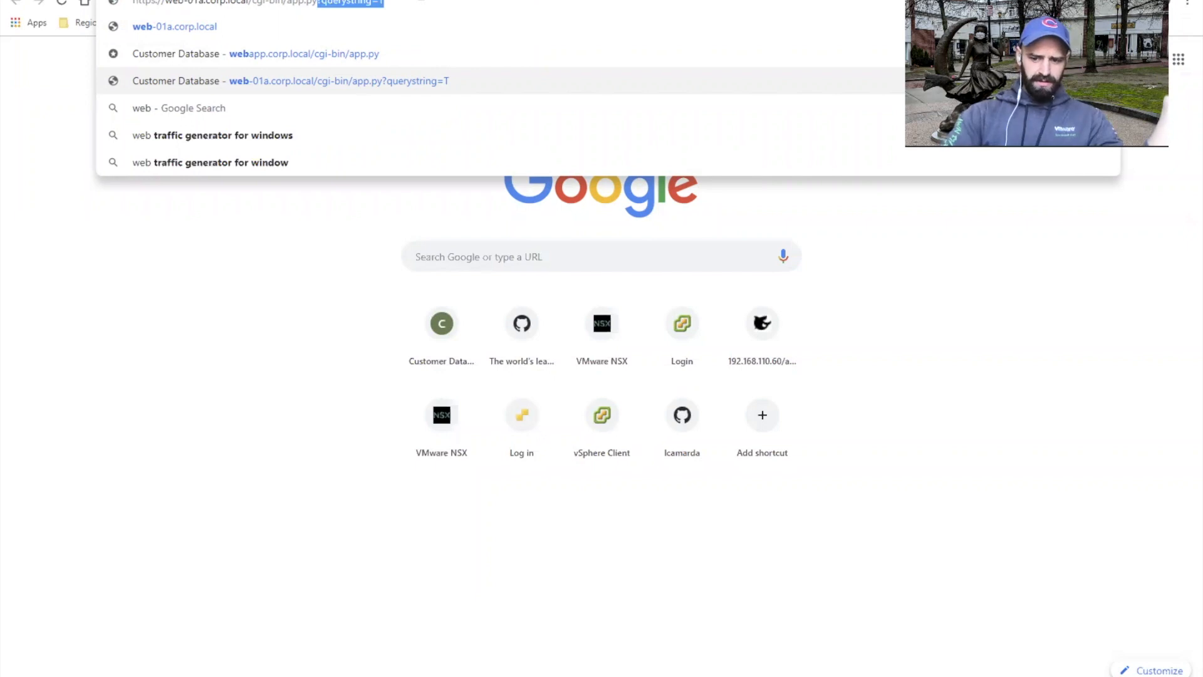
key("BackSpace")
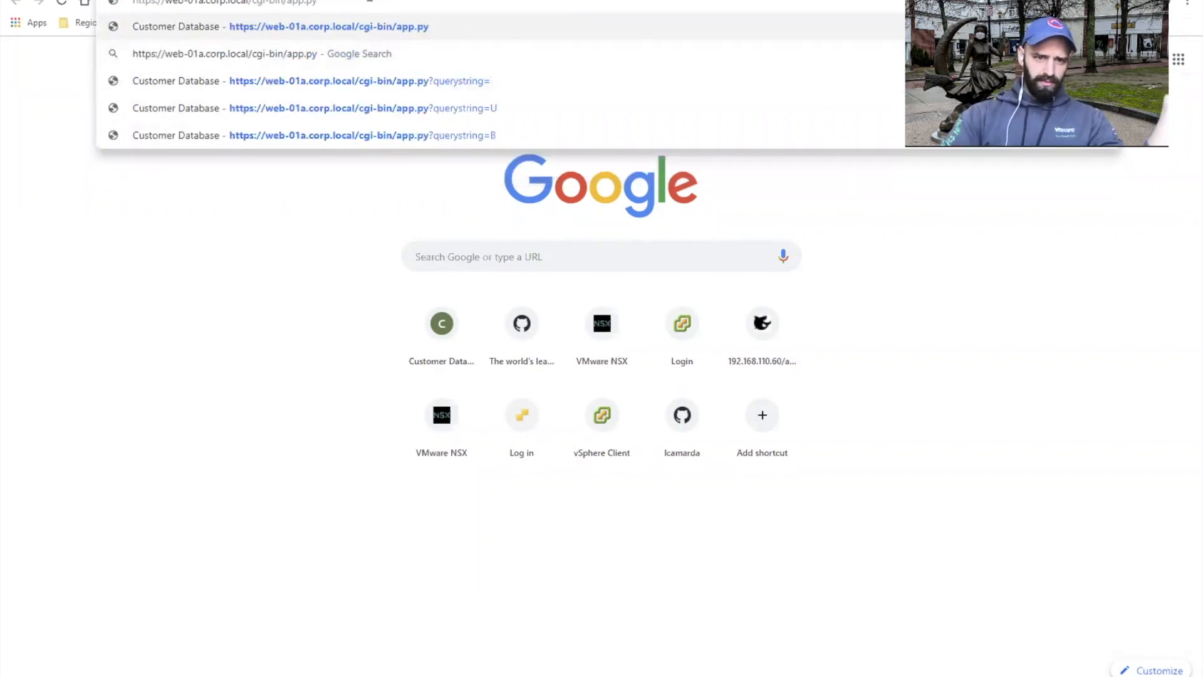
key("Return")
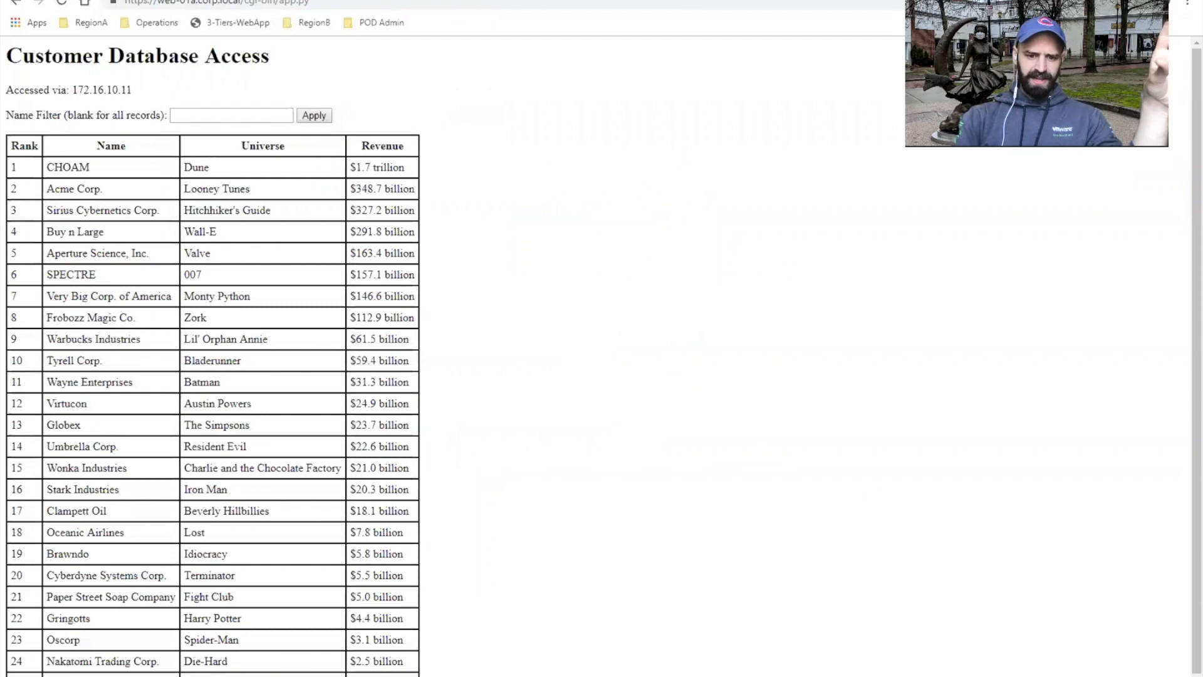
key("alt+Tab")
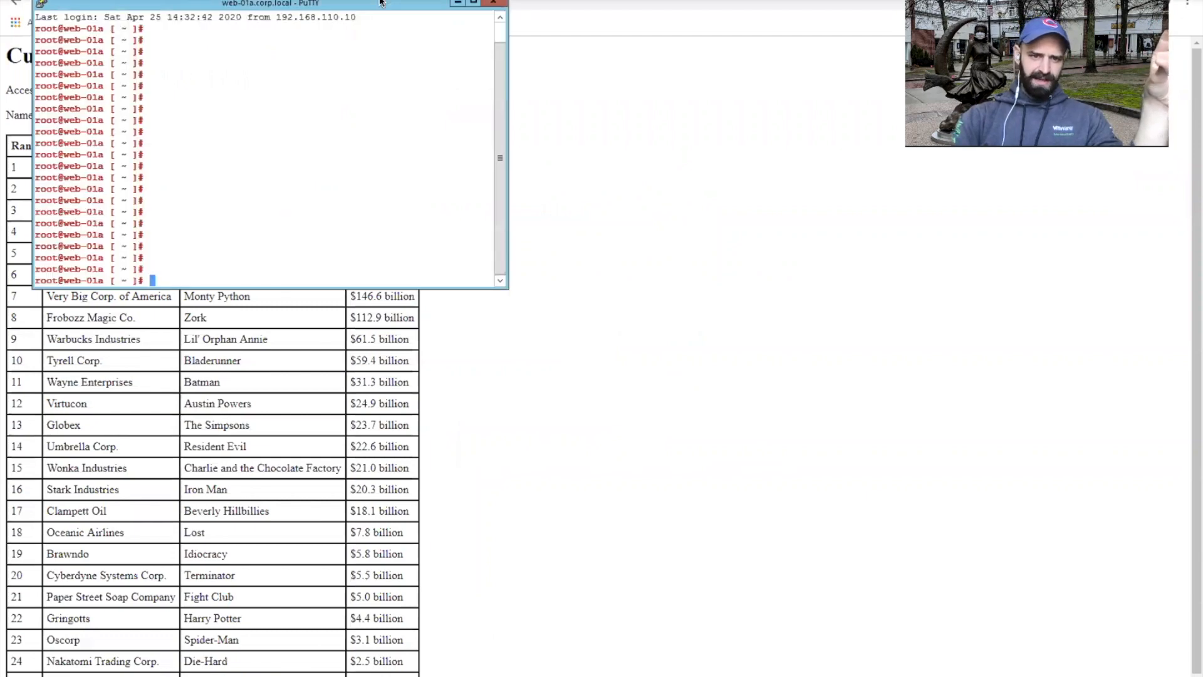
left_click_drag(373, 8, 1134, 384)
left_click(620, 142)
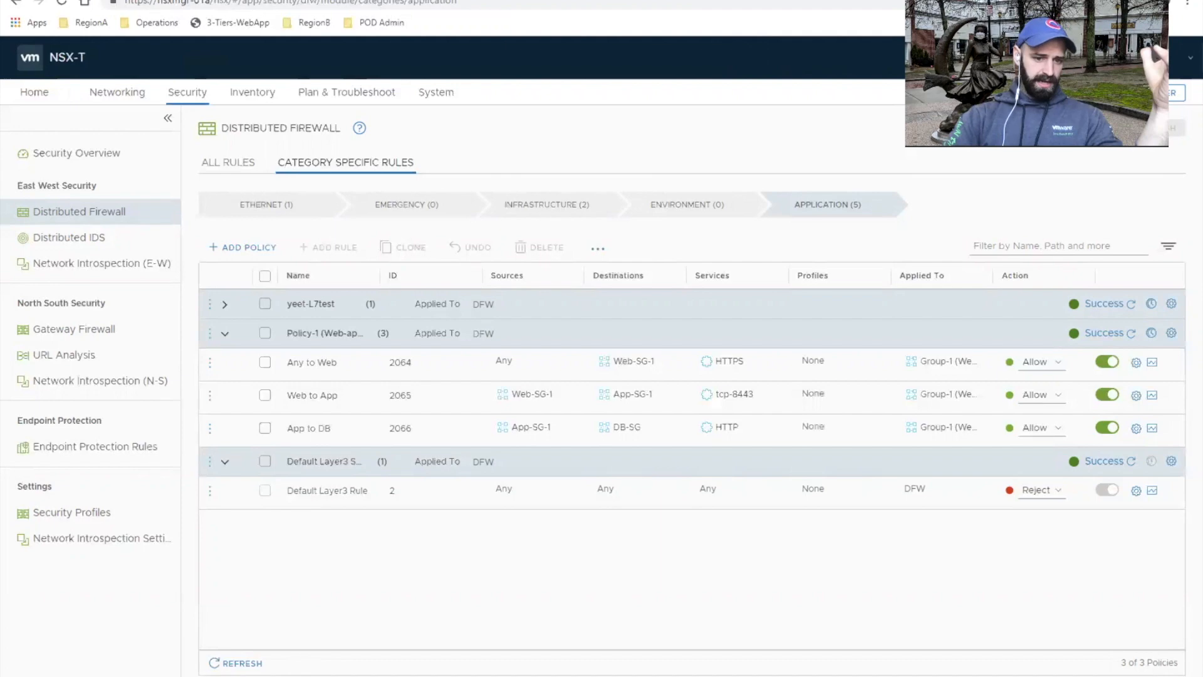
key("alt+Tab")
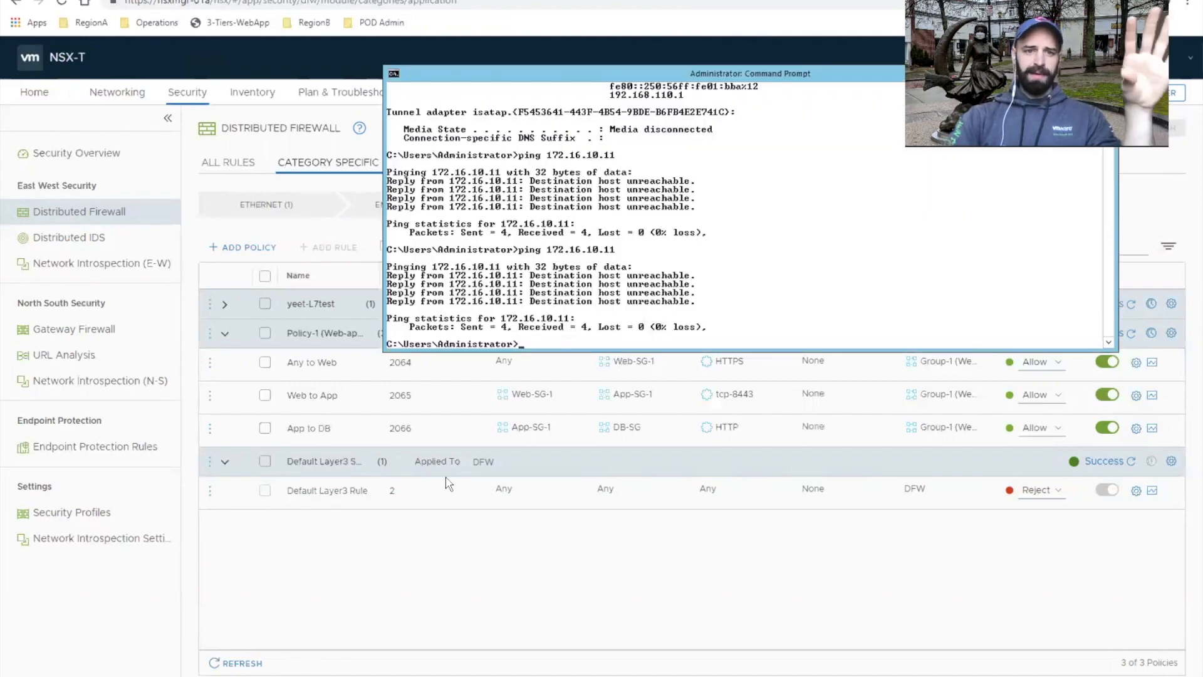
key("alt+Tab")
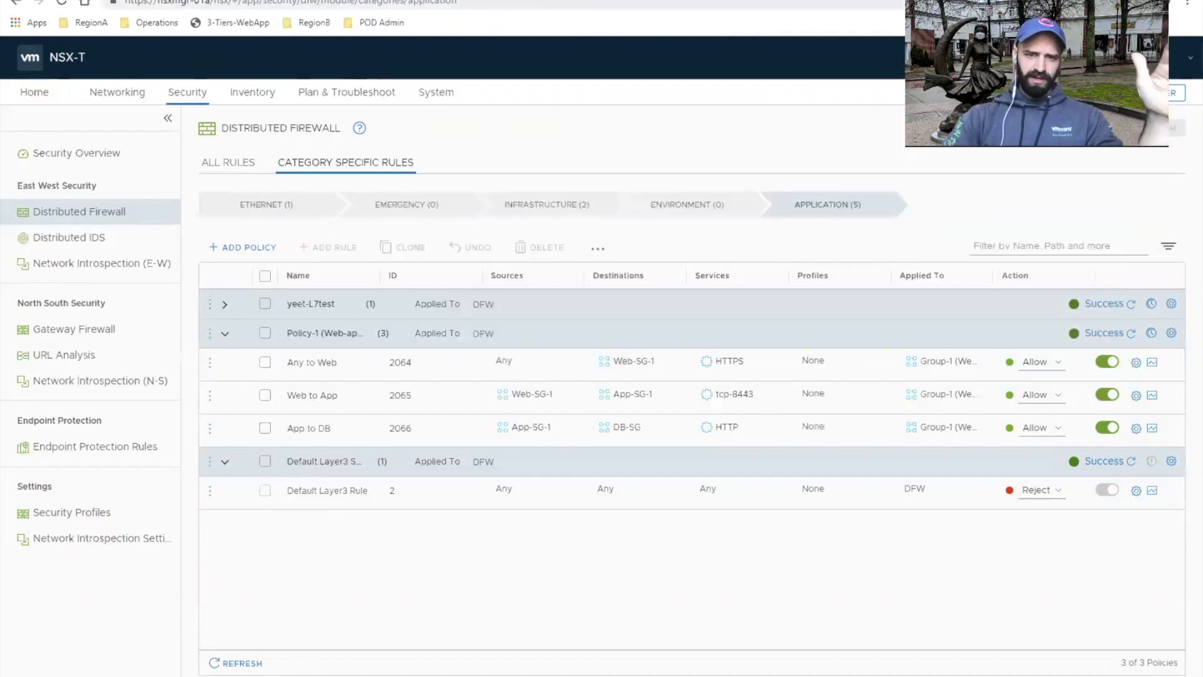
Step: Return to the customer database page and filter its records by the name "B" to test the application
left_click(432, 1)
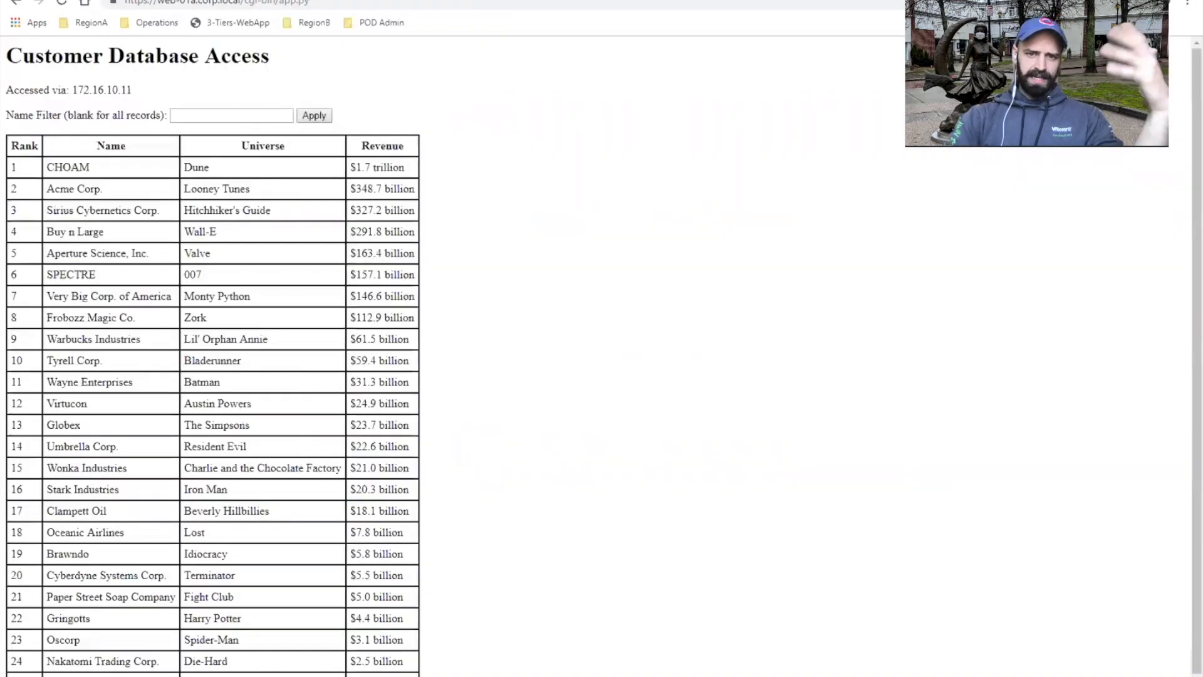
left_click(255, 113)
left_click(280, 142)
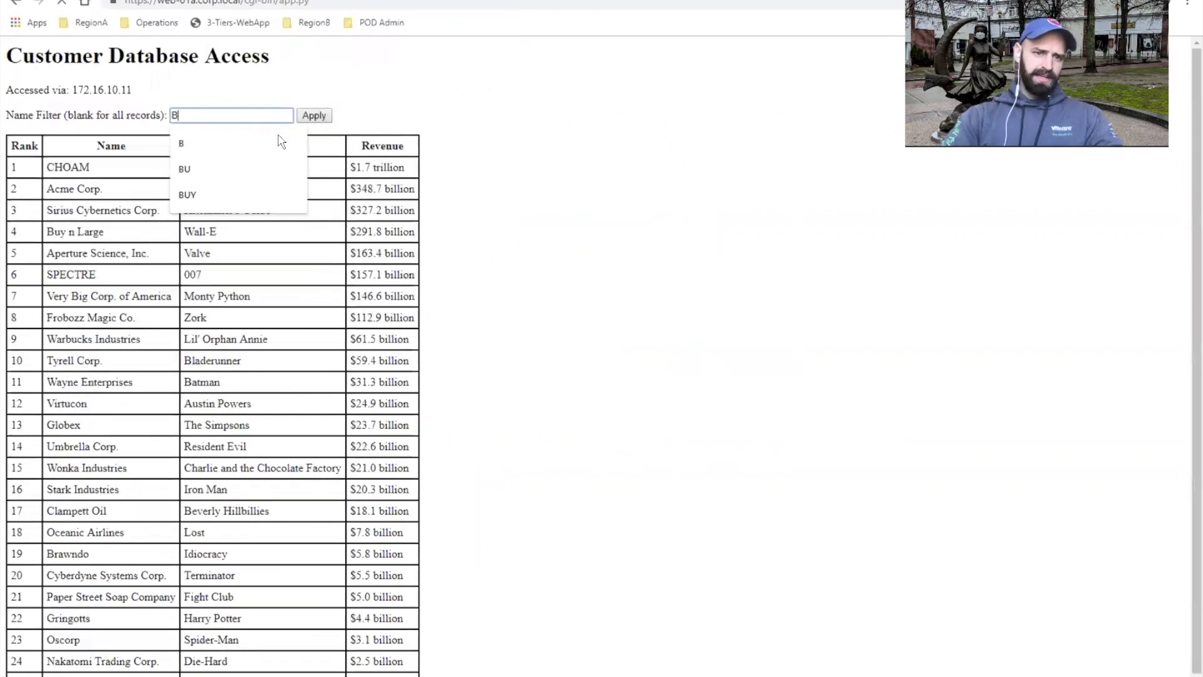
key("Return")
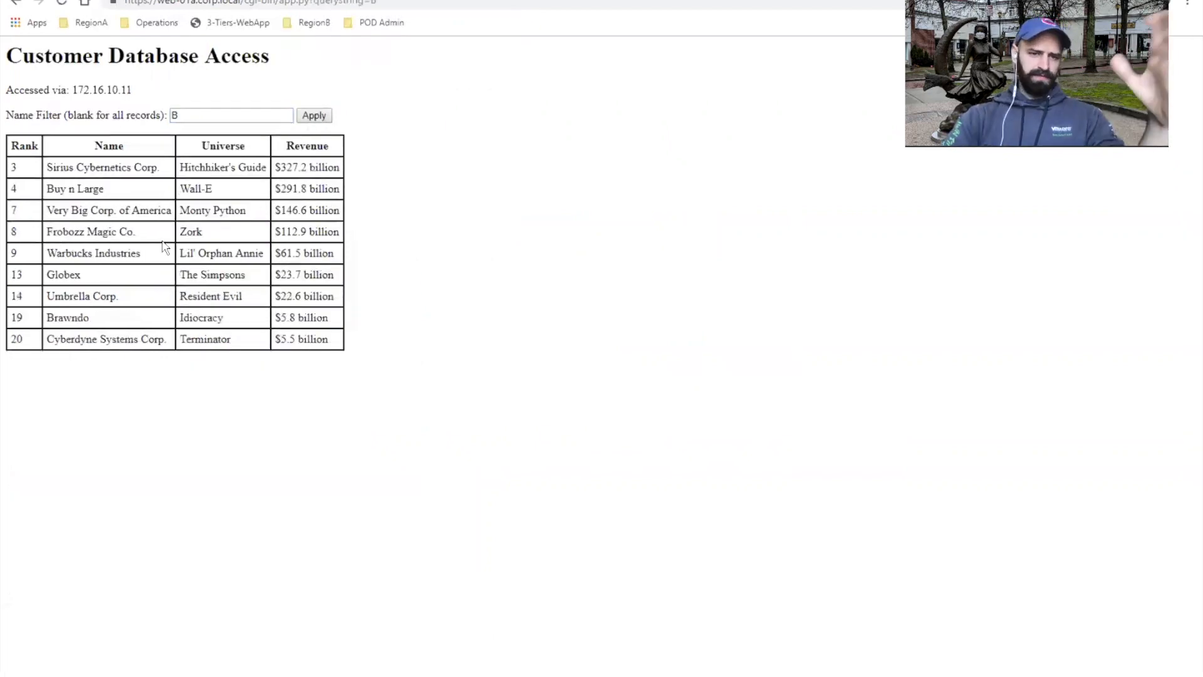
Step: Return to the firewall rules, switch to the Command Prompt, and ping web-01a.corp.local twice to test the reject rule
key("ctrl+Tab")
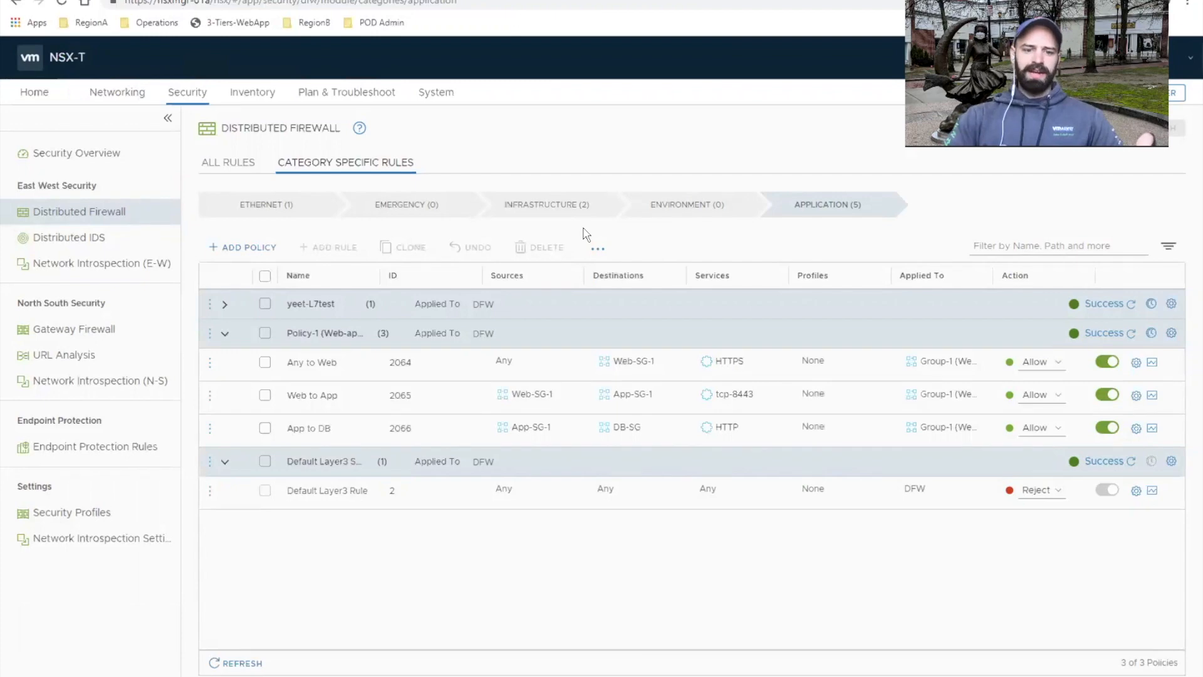
left_click(329, 401)
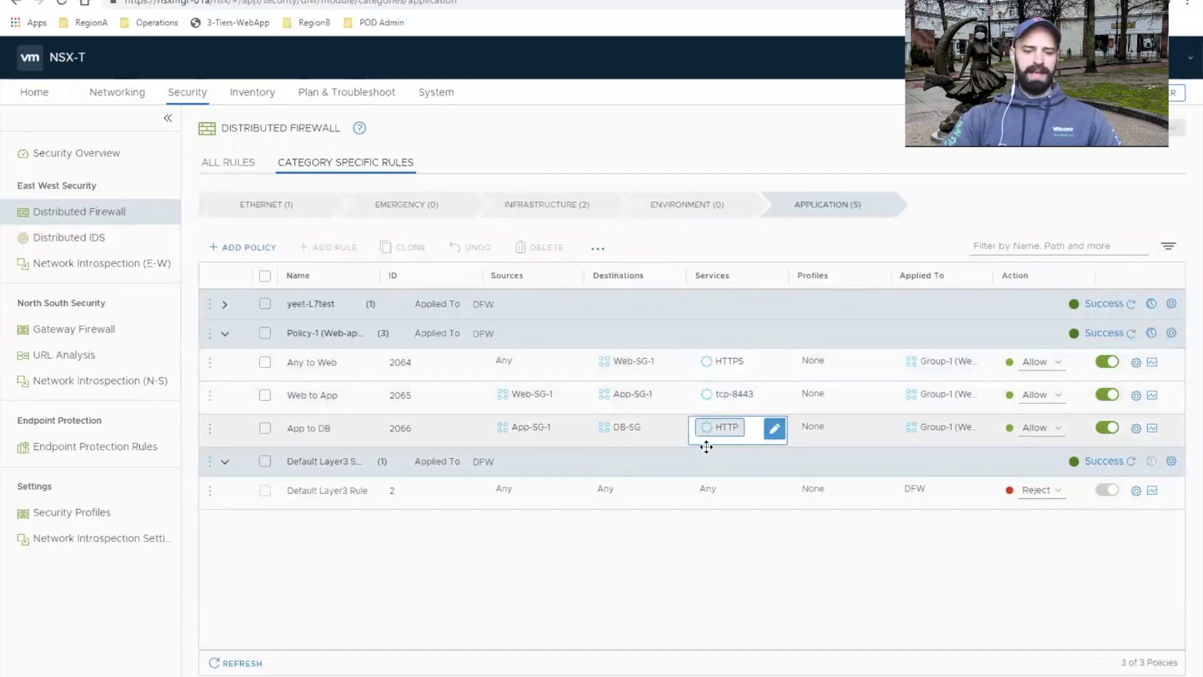
key("alt+Tab")
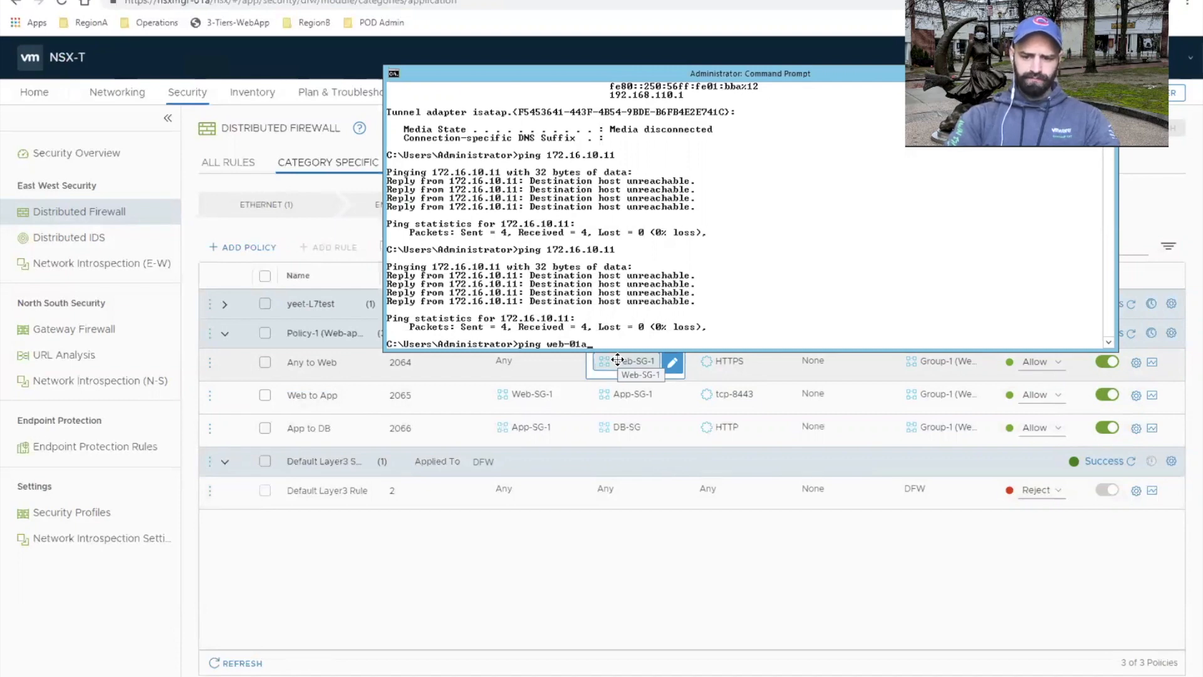
type("ping web-01a.corp.local")
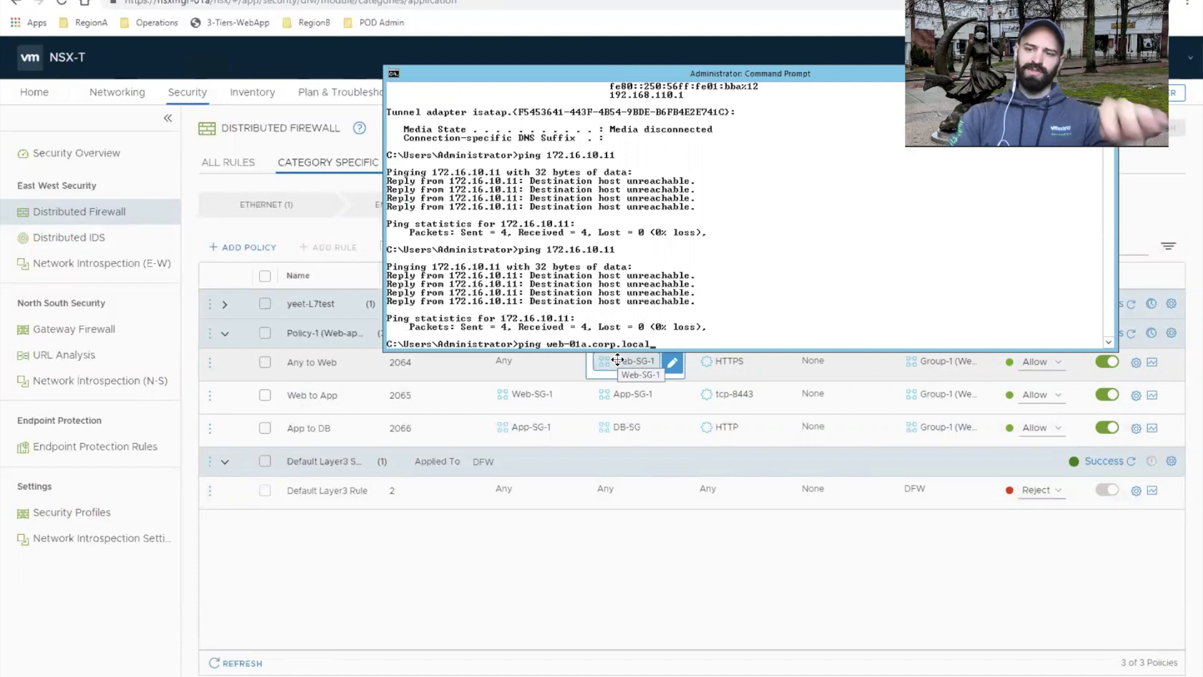
key("Return")
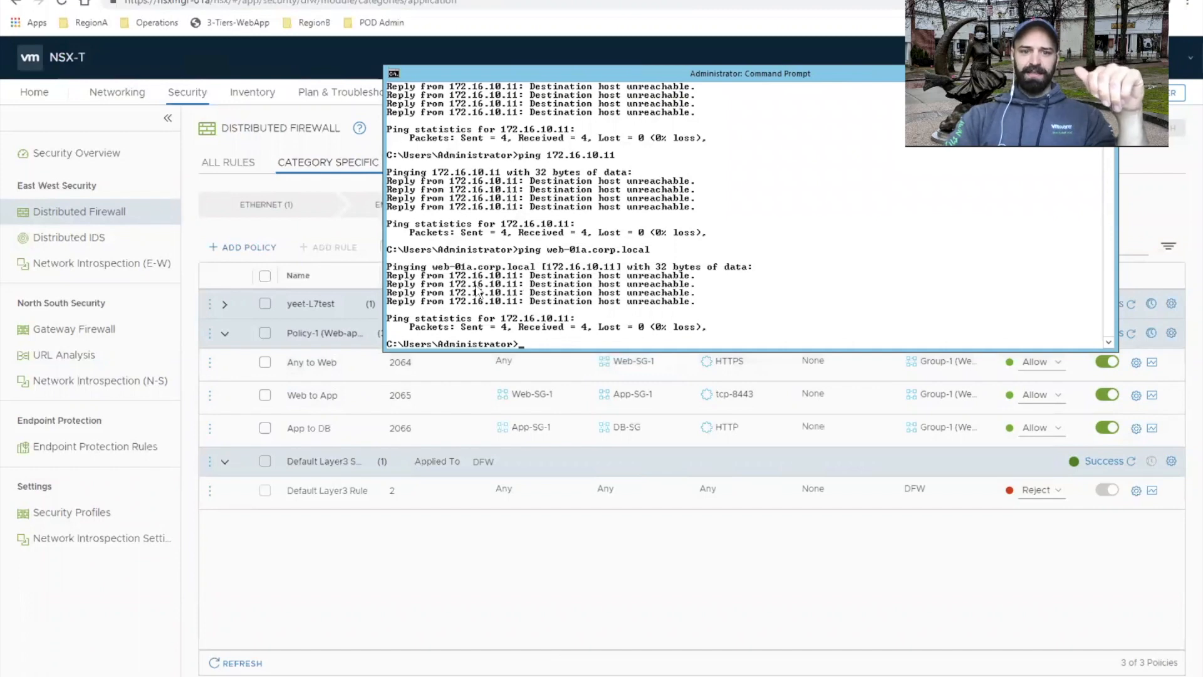
key("Up")
key("Return")
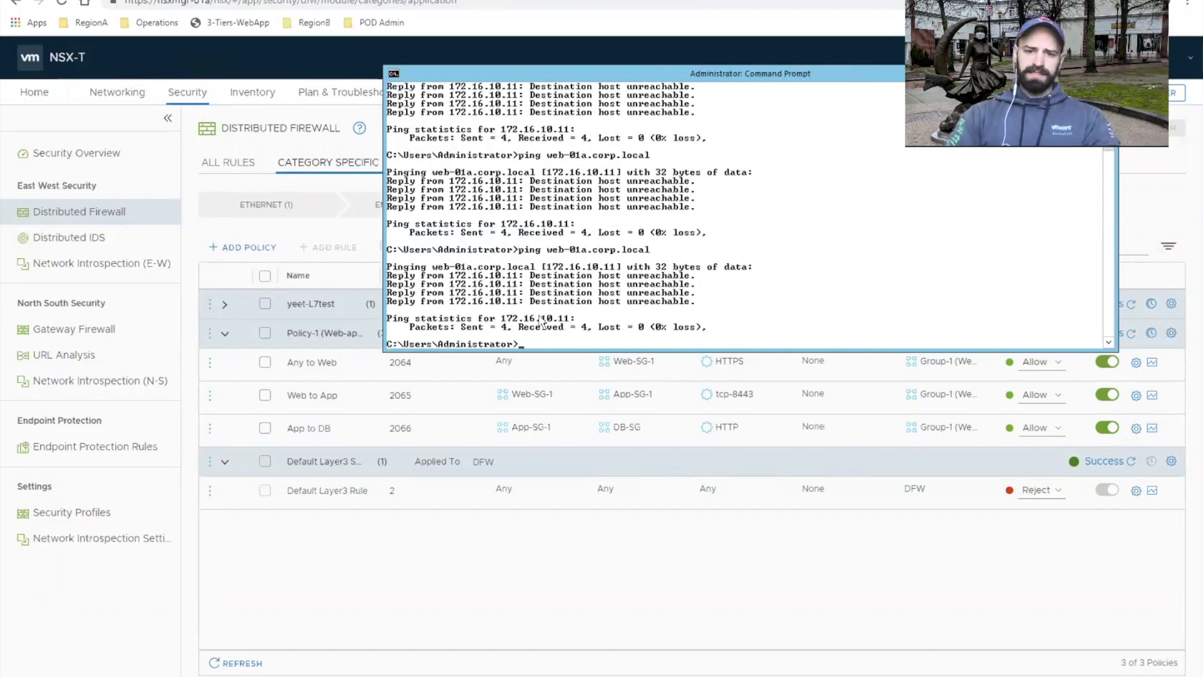
Step: Ping app-01a from the Command Prompt, then bring the Distributed Firewall table back to the front
key("Up")
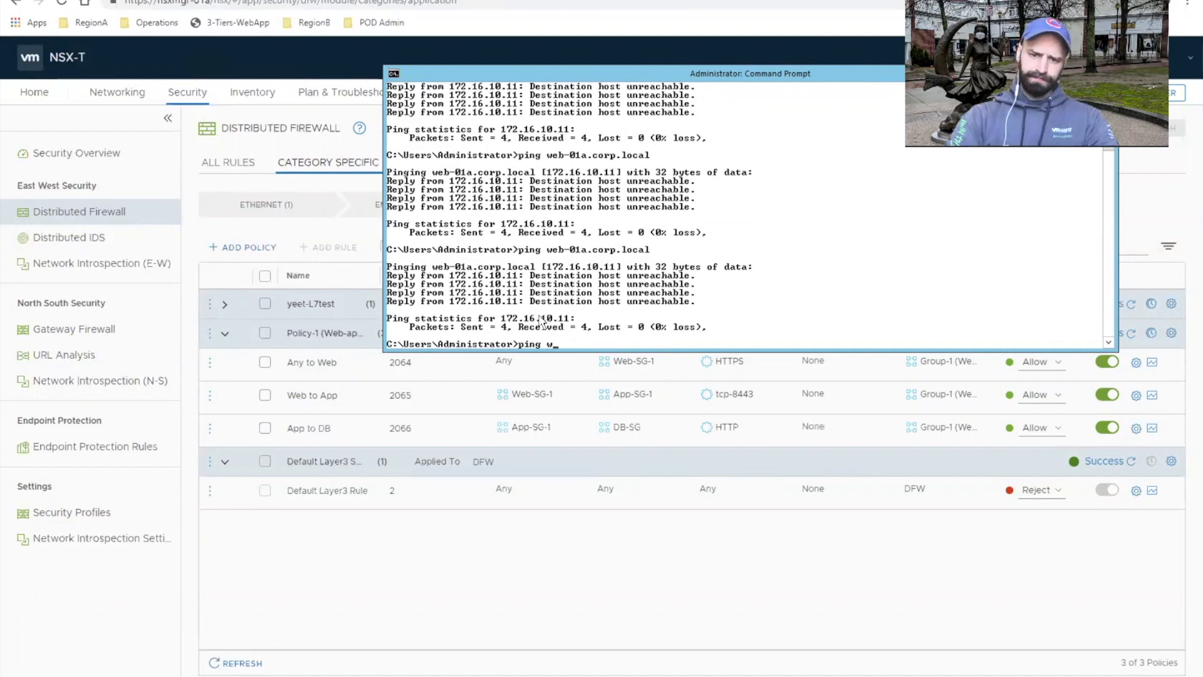
type("app")
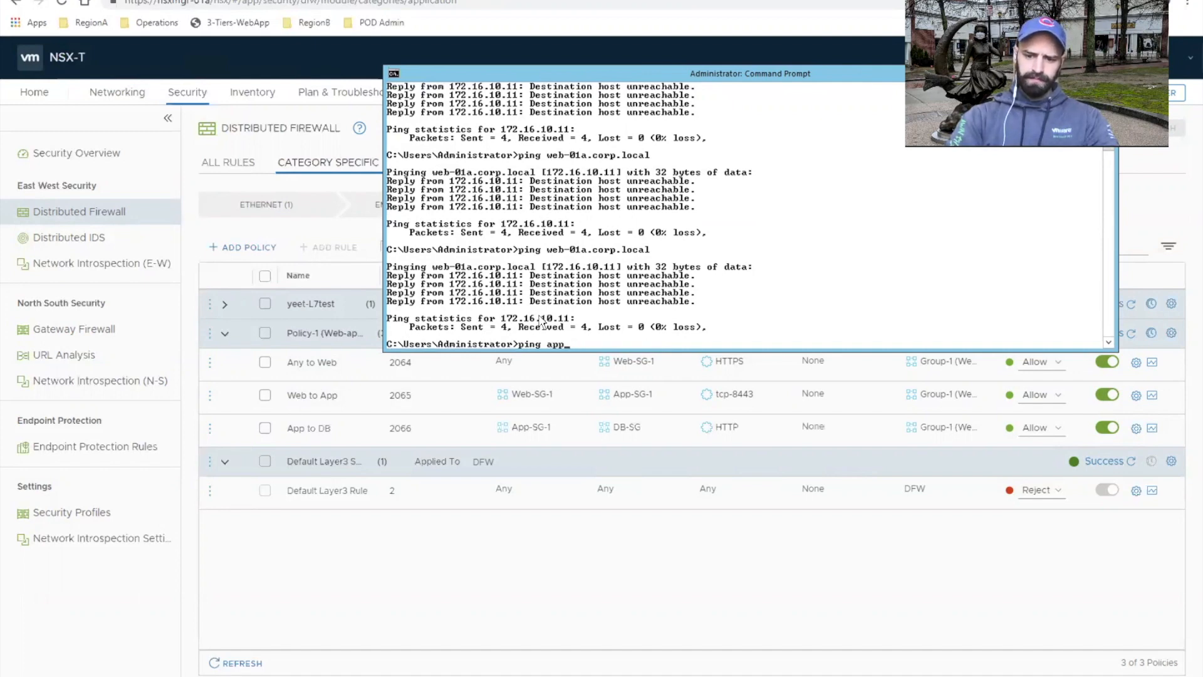
type("-01a")
key("Return")
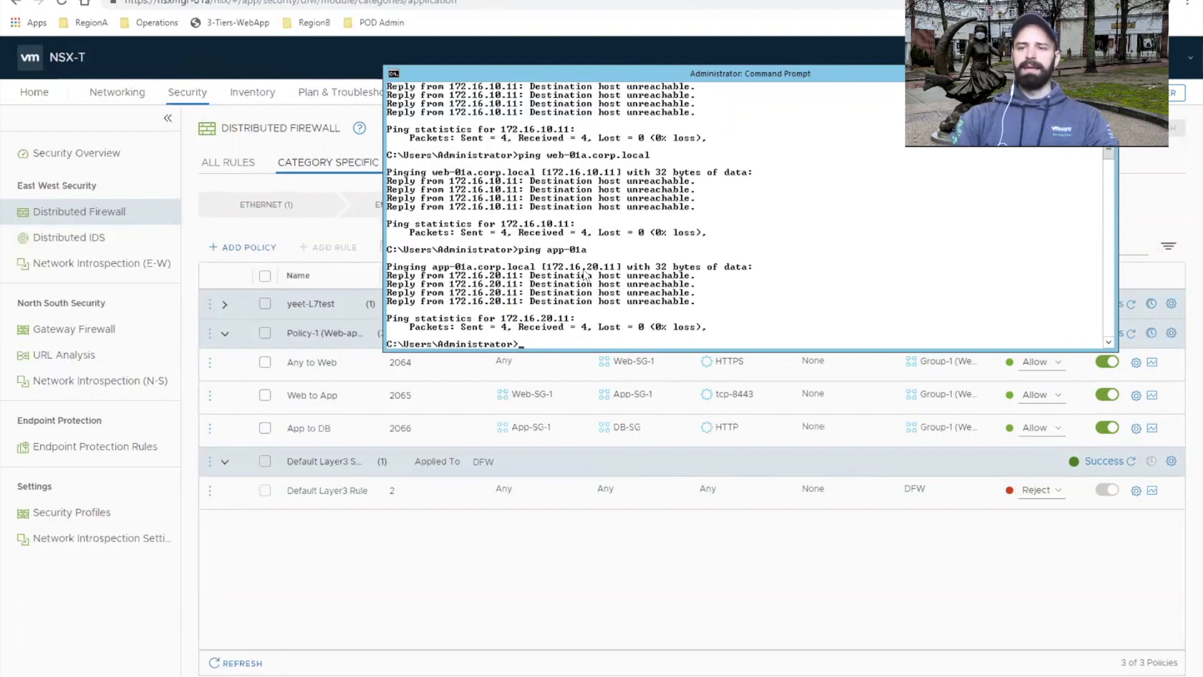
left_click(789, 585)
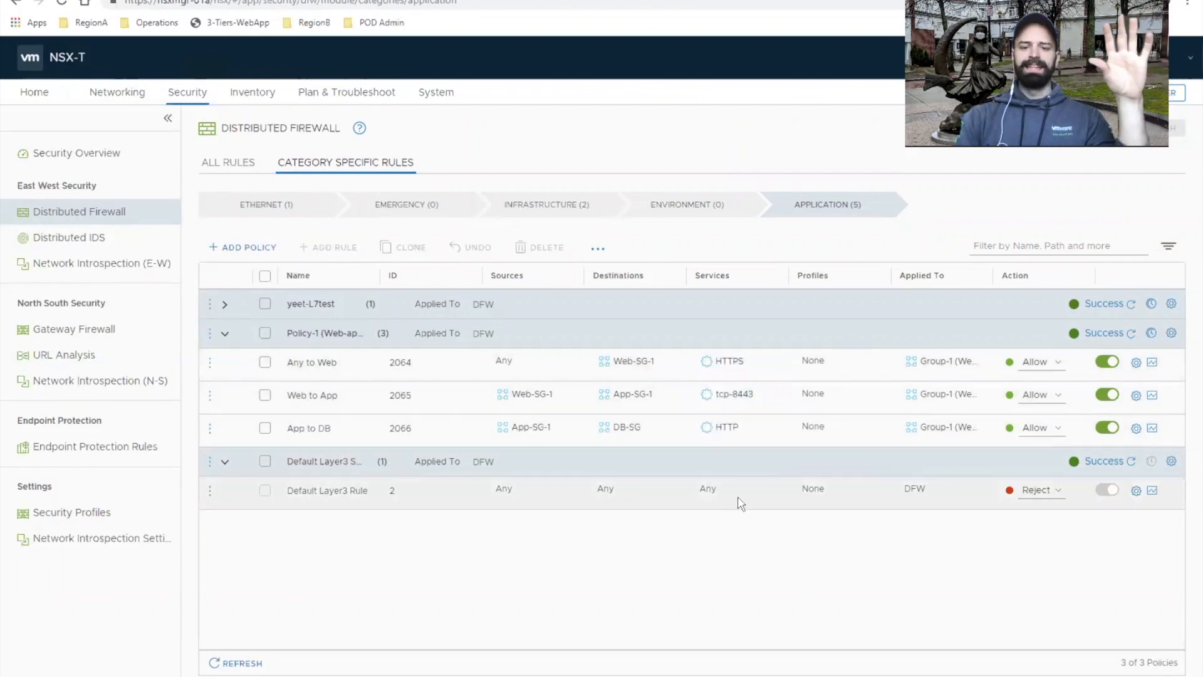
Step: Switch to the OneNote architecture sketch and handwrite "NSX Intelligence" in black beside the Public Users cloud, above the App and DB boxes
key("ctrl+Left")
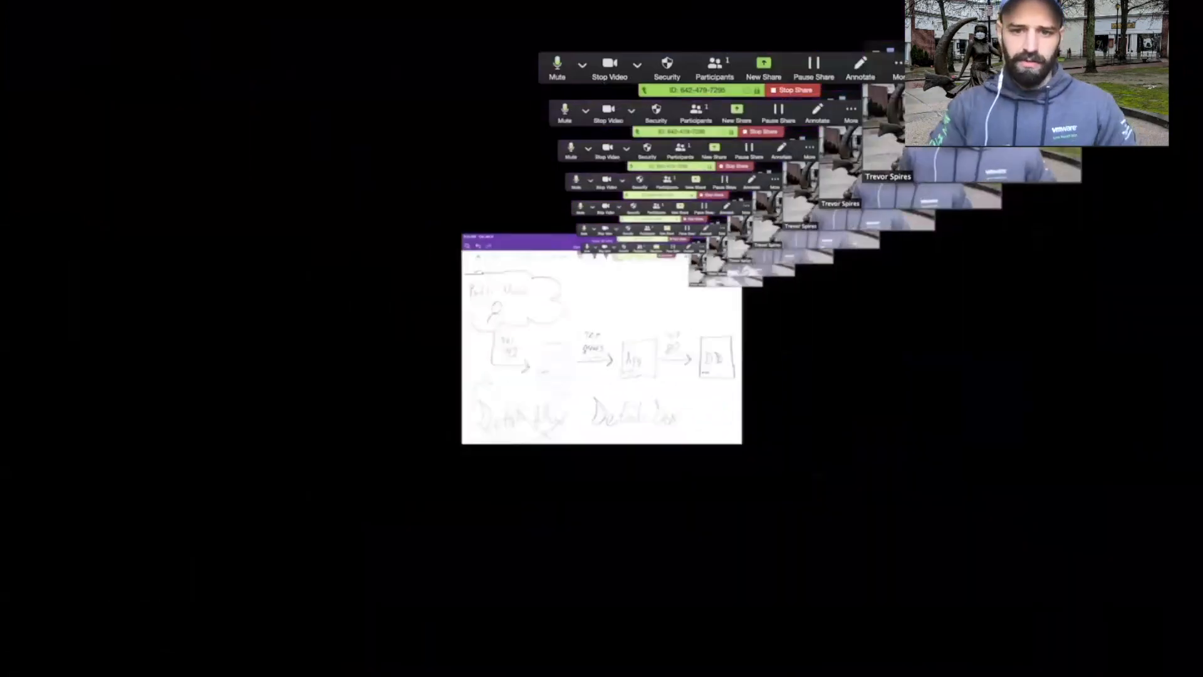
key("ctrl+Right")
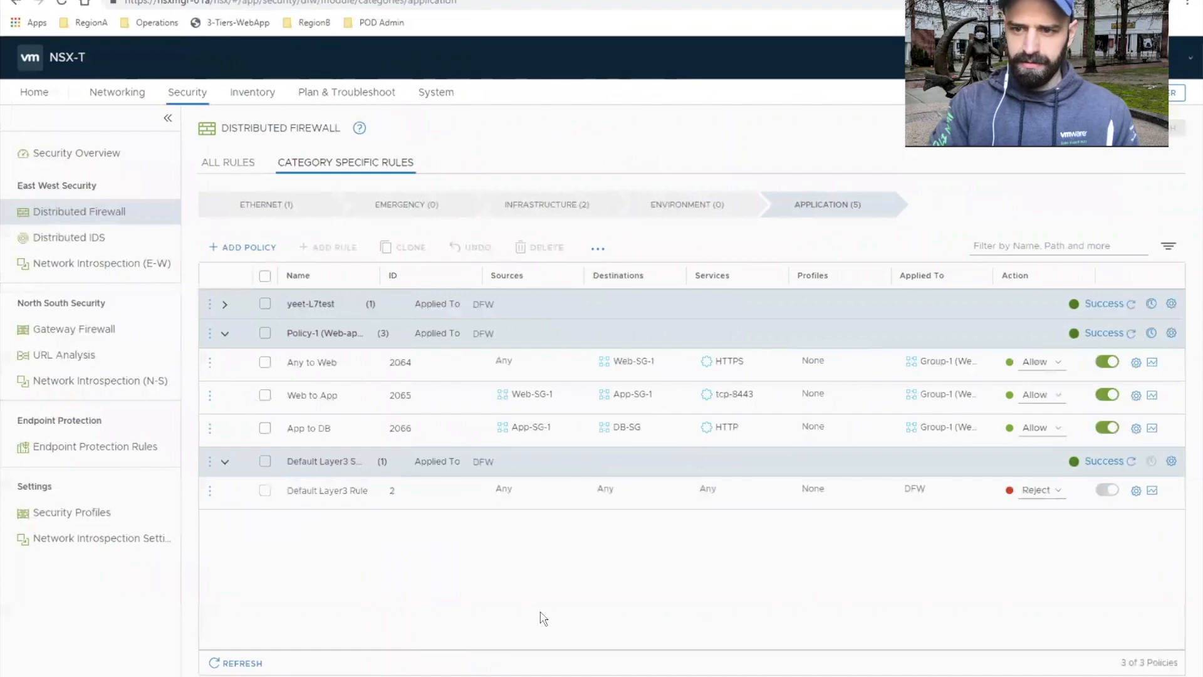
key("ctrl+Left")
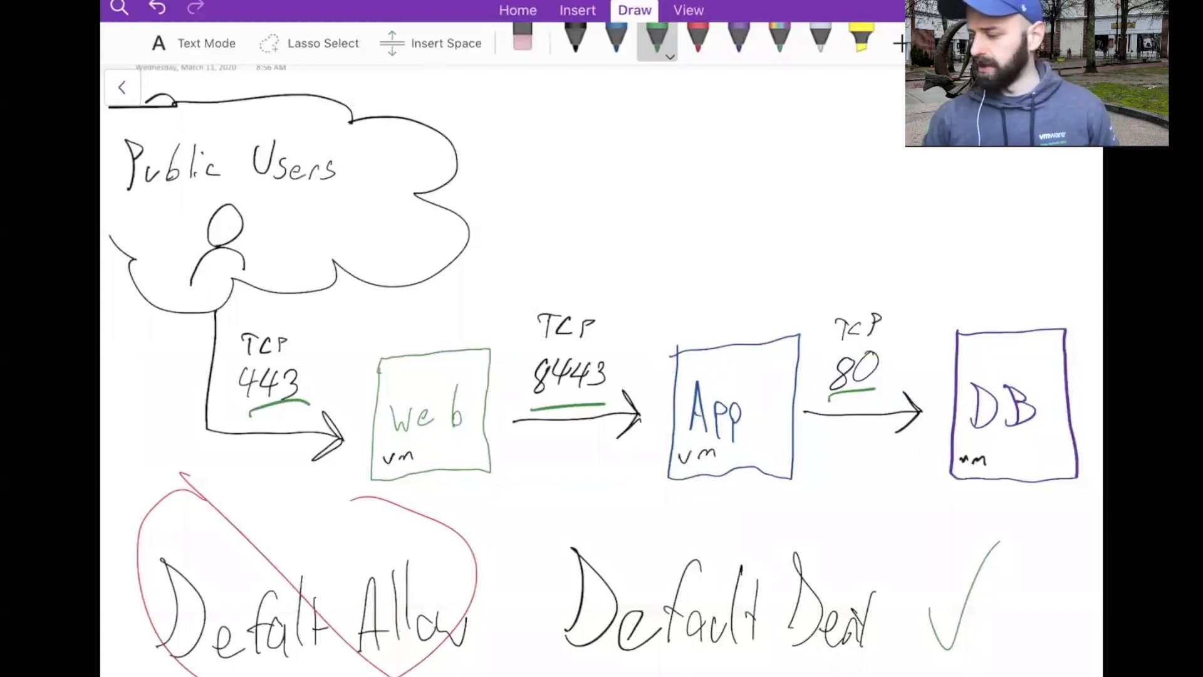
left_click(575, 41)
mouse_move(568, 214)
left_mouse_down()
mouse_move(597, 211)
mouse_move(599, 146)
left_mouse_up()
mouse_move(628, 142)
left_mouse_down()
mouse_move(615, 153)
mouse_move(634, 207)
left_mouse_up()
mouse_move(646, 146)
left_mouse_down()
mouse_move(683, 202)
mouse_move(653, 229)
left_mouse_up()
left_click_drag(758, 161, 755, 197)
left_click_drag(740, 169, 783, 150)
mouse_move(742, 211)
left_mouse_down()
mouse_move(781, 191)
mouse_move(832, 201)
left_mouse_up()
left_click_drag(854, 151, 844, 196)
mouse_move(869, 146)
left_mouse_down()
mouse_move(857, 194)
mouse_move(888, 214)
mouse_move(873, 232)
mouse_move(912, 215)
left_mouse_up()
mouse_move(916, 217)
left_mouse_down()
mouse_move(927, 201)
mouse_move(933, 221)
mouse_move(948, 220)
left_mouse_up()
left_click_drag(981, 211, 1031, 210)
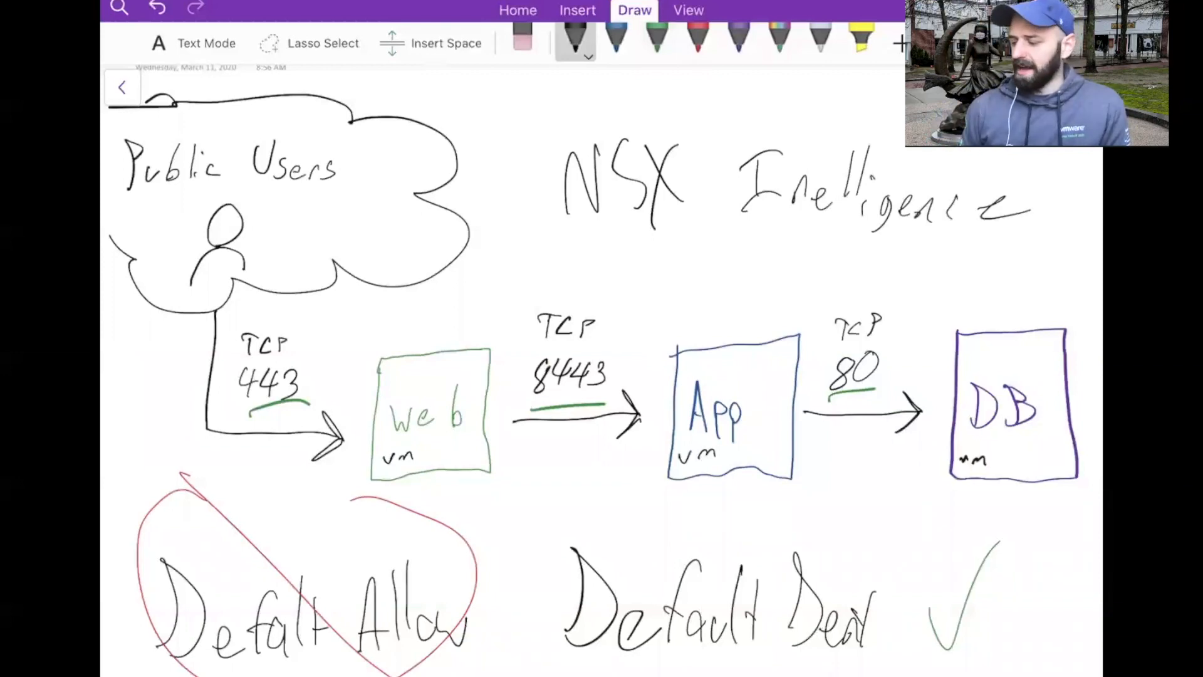
Step: Draw black boxes around the handwritten "Default Deny" and "NSX Intelligence" labels in the sketch
mouse_move(561, 512)
left_mouse_down()
mouse_move(509, 659)
mouse_move(959, 675)
mouse_move(940, 530)
mouse_move(536, 544)
left_mouse_up()
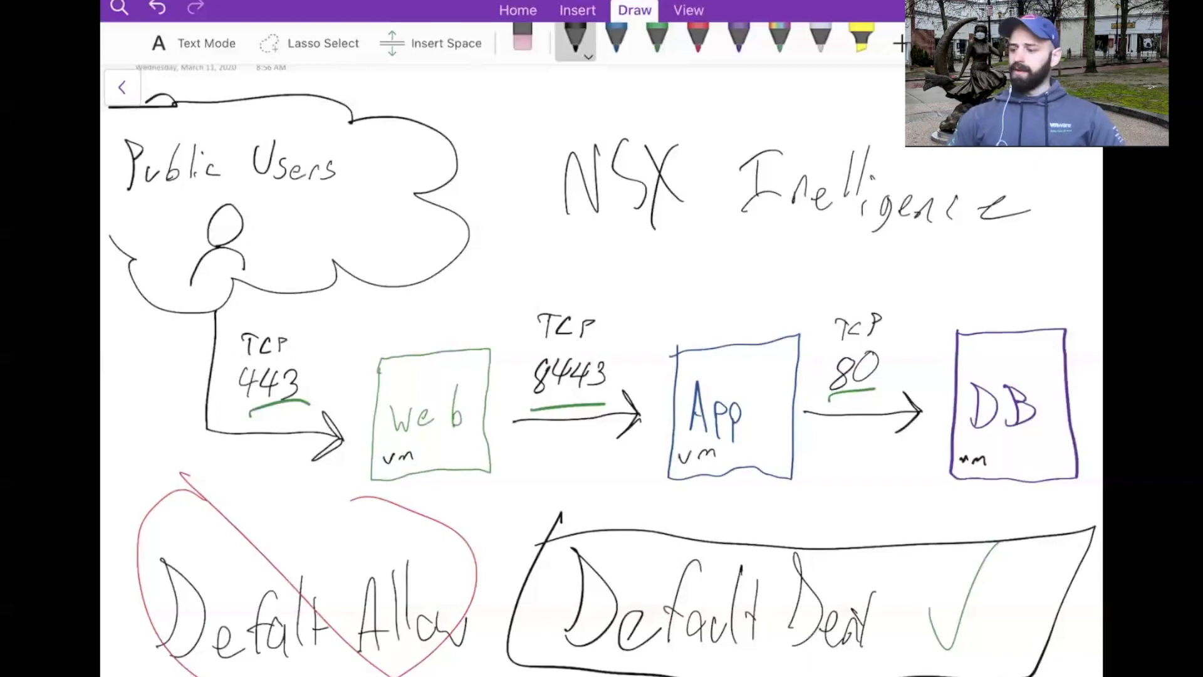
mouse_move(561, 104)
left_mouse_down()
mouse_move(554, 148)
mouse_move(663, 248)
mouse_move(1049, 203)
mouse_move(844, 141)
mouse_move(550, 111)
left_mouse_up()
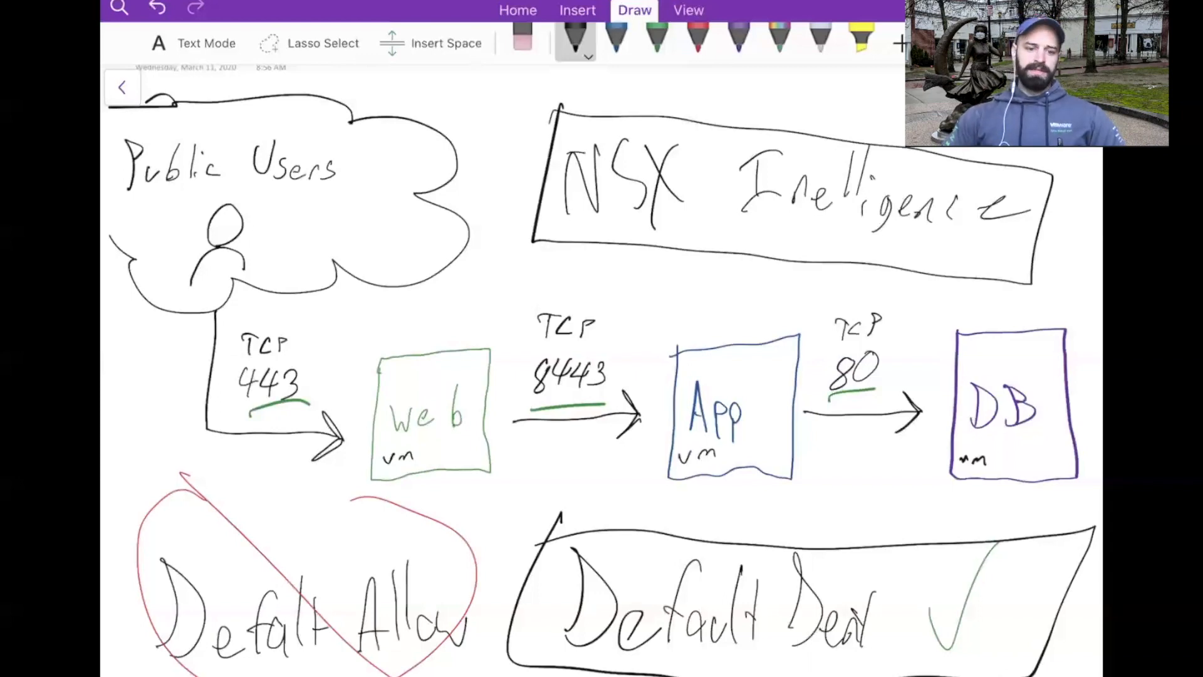